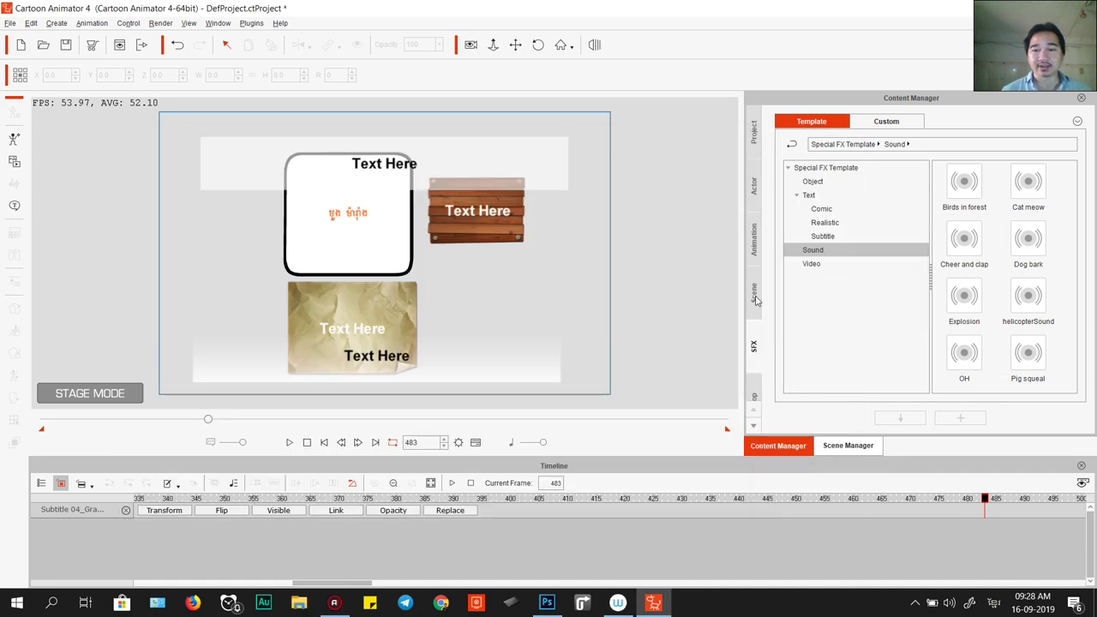
- Place the Archery prop from the 01_G3 Animated Props template on the stage beneath the wooden sign
{"action": "left_click", "coordinate": [755, 294]}
{"action": "left_click", "coordinate": [752, 248]}
{"action": "left_click", "coordinate": [751, 203]}
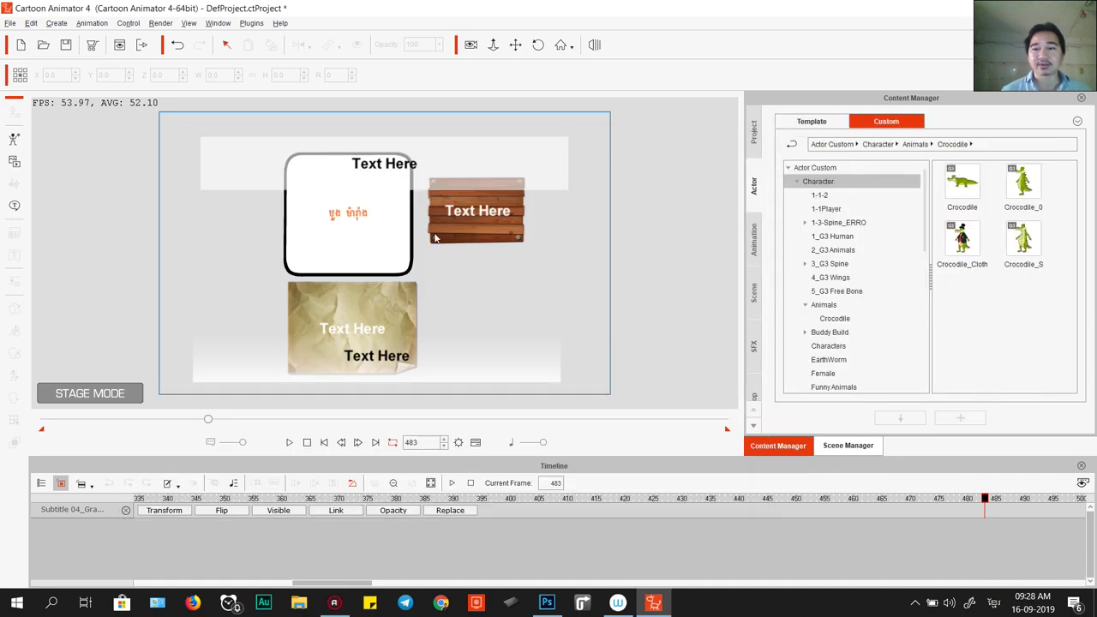
{"action": "left_click", "coordinate": [821, 195]}
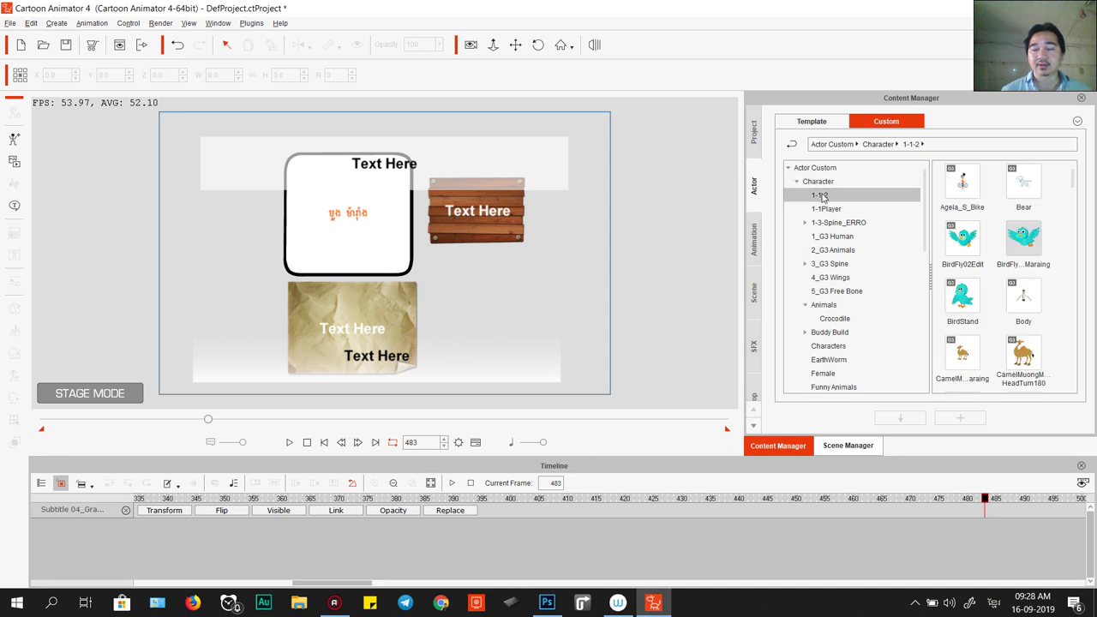
{"action": "left_click", "coordinate": [754, 395]}
{"action": "left_click_drag", "start_coordinate": [961, 240], "coordinate": [472, 264]}
- Examine the Archery prop's edges at various magnifications to judge how cleanly its vector artwork scales
{"action": "scroll", "coordinate": [473, 264], "scroll_direction": "up", "scroll_amount": 5}
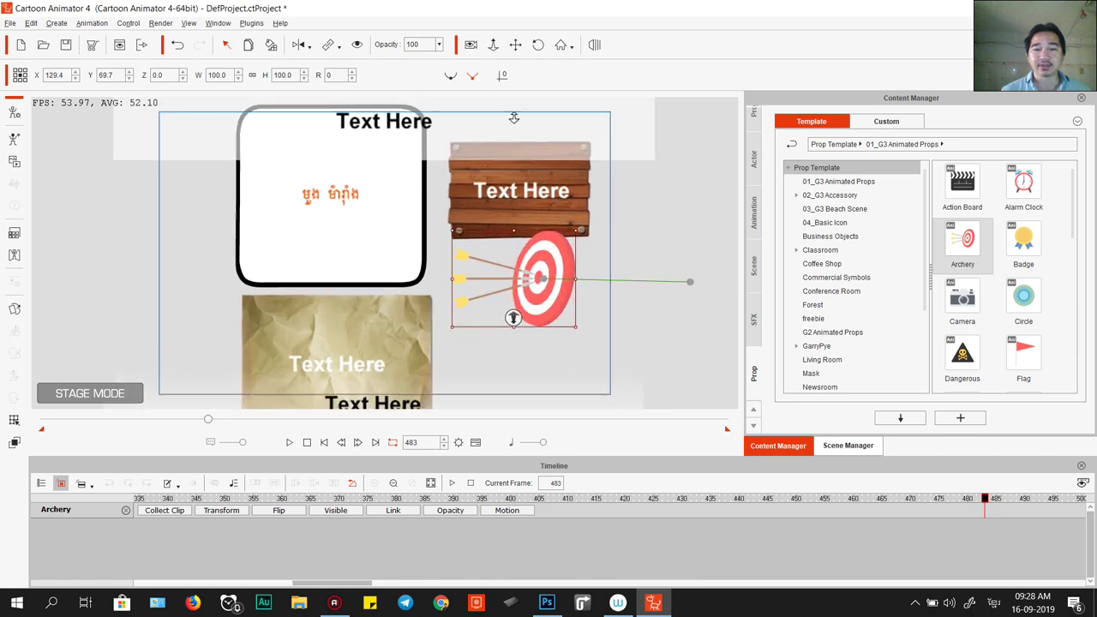
{"action": "scroll", "coordinate": [402, 262], "scroll_direction": "up", "scroll_amount": 10}
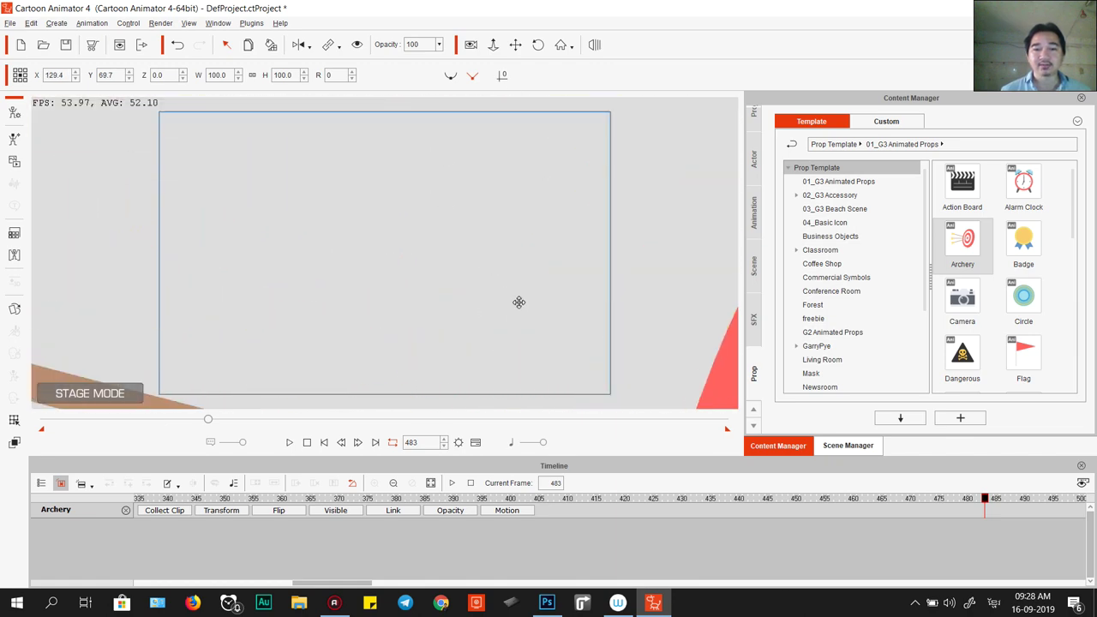
{"action": "scroll", "coordinate": [490, 294], "scroll_direction": "down", "scroll_amount": 4}
{"action": "scroll", "coordinate": [436, 275], "scroll_direction": "up", "scroll_amount": 7}
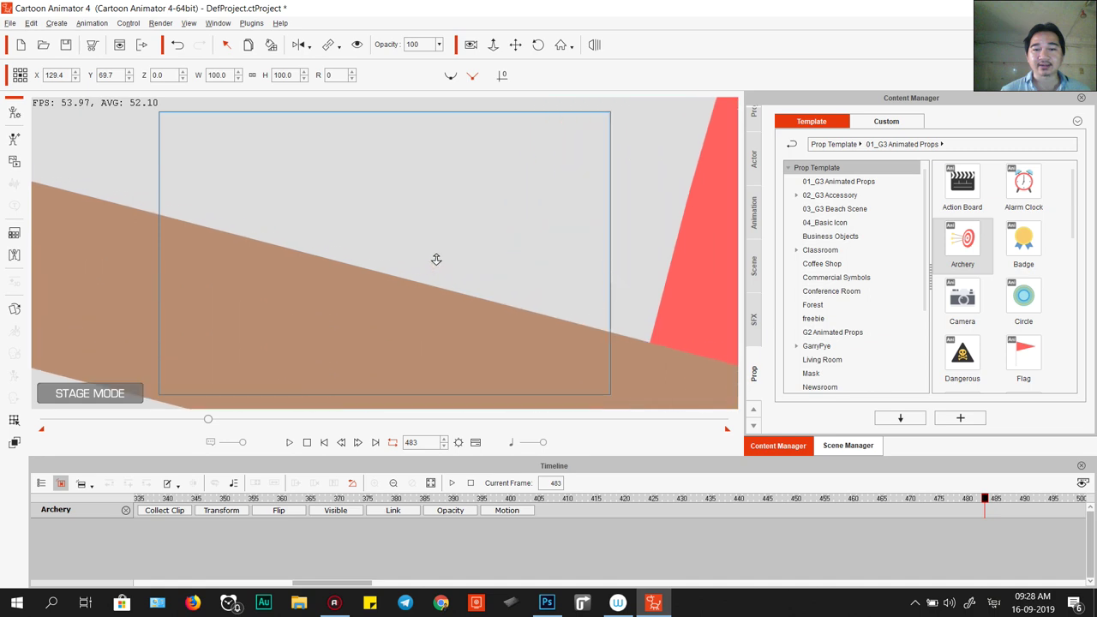
{"action": "scroll", "coordinate": [416, 294], "scroll_direction": "up", "scroll_amount": 3}
{"action": "scroll", "coordinate": [440, 291], "scroll_direction": "down", "scroll_amount": 4}
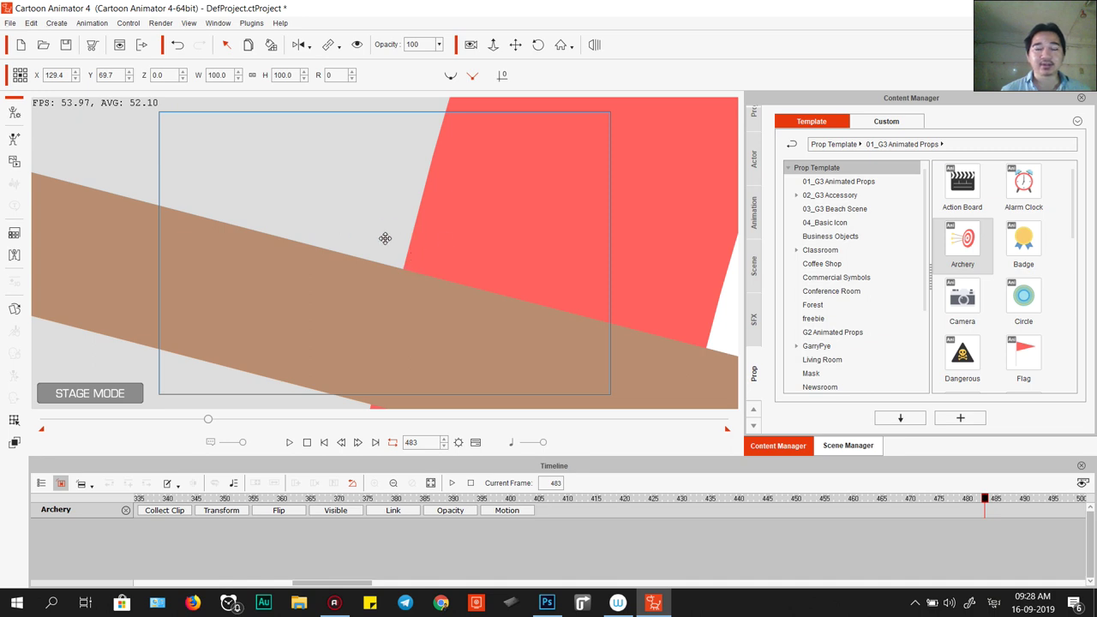
{"action": "scroll", "coordinate": [438, 225], "scroll_direction": "down", "scroll_amount": 2}
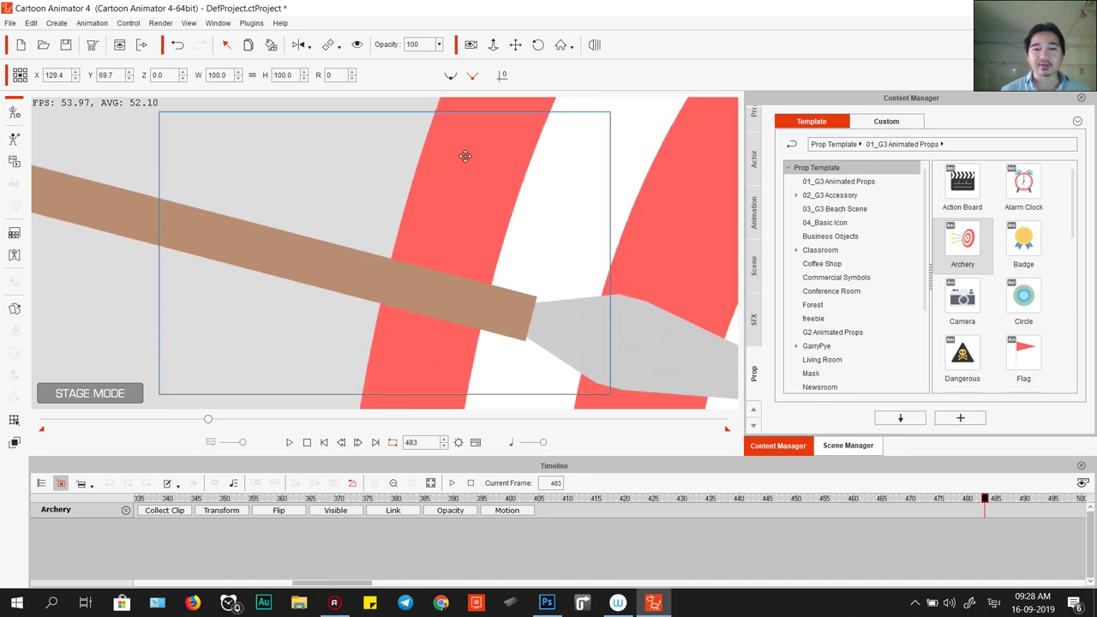
{"action": "scroll", "coordinate": [438, 219], "scroll_direction": "down", "scroll_amount": 3}
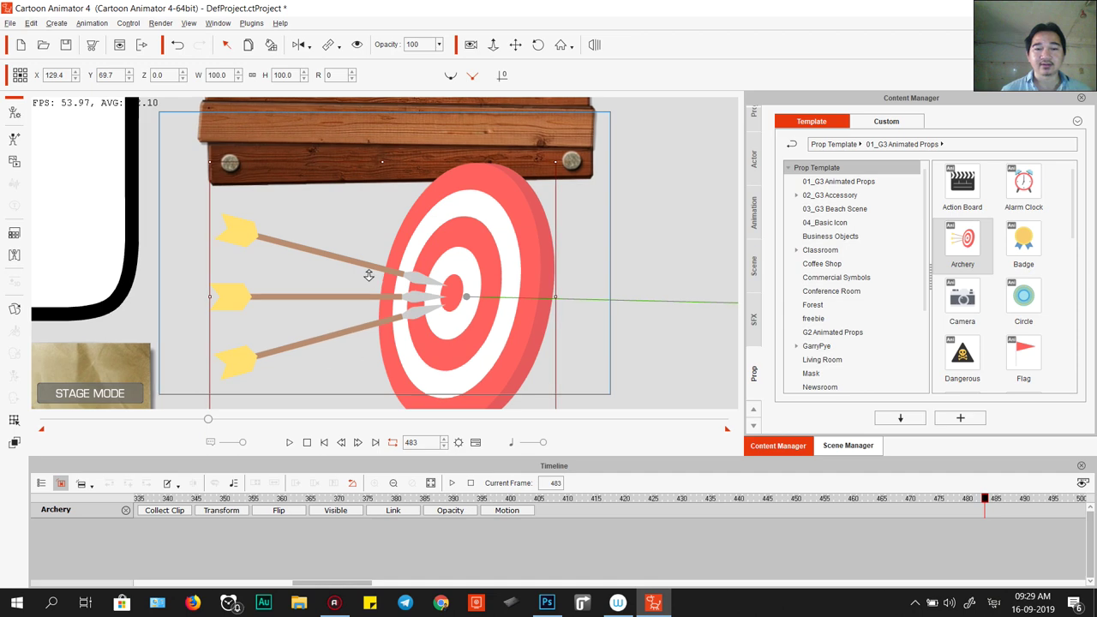
{"action": "scroll", "coordinate": [368, 279], "scroll_direction": "up", "scroll_amount": 5}
{"action": "scroll", "coordinate": [379, 249], "scroll_direction": "up", "scroll_amount": 3}
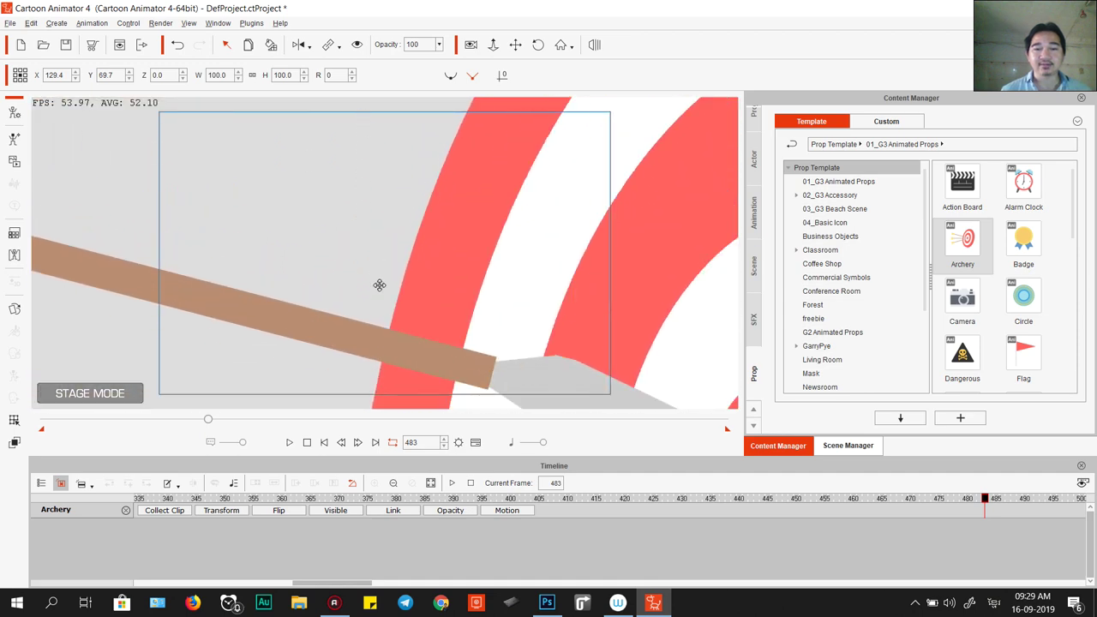
{"action": "scroll", "coordinate": [399, 263], "scroll_direction": "up", "scroll_amount": 2}
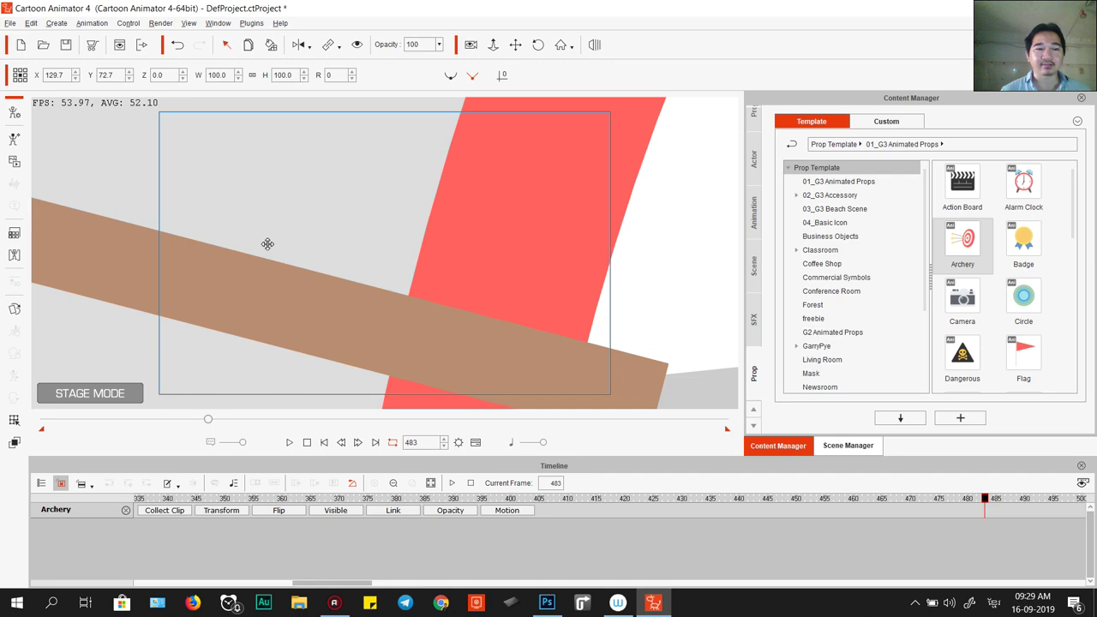
{"action": "scroll", "coordinate": [237, 256], "scroll_direction": "down", "scroll_amount": 5}
- Switch to Photoshop and create a new 861 × 485 px RGB document at 72 pixels/inch with a white background
{"action": "left_click", "coordinate": [548, 603]}
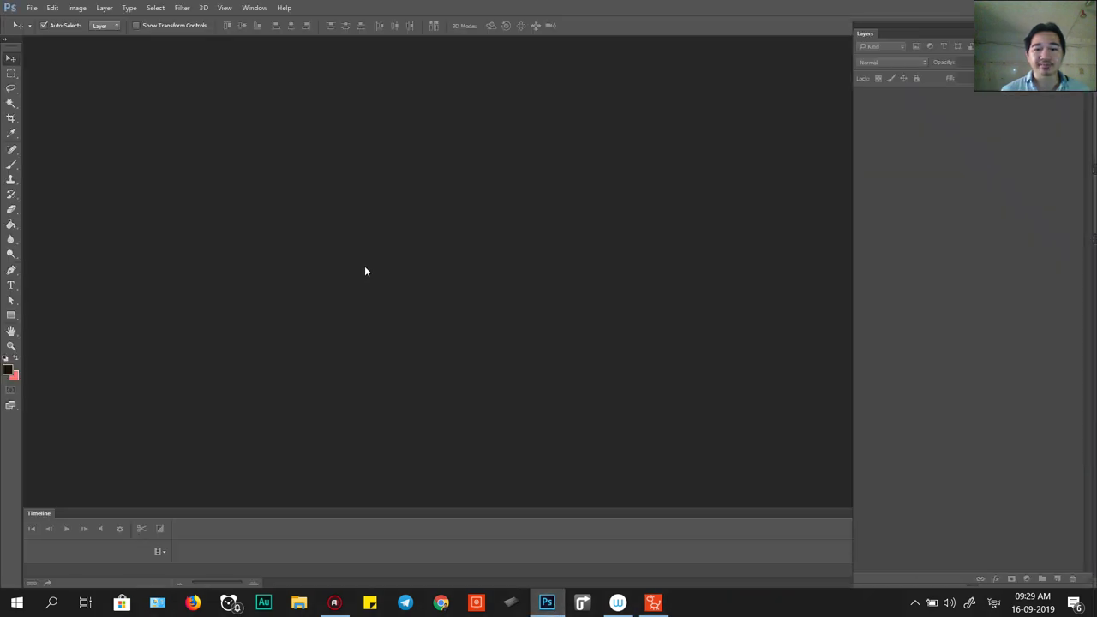
{"action": "key", "text": "ctrl+n"}
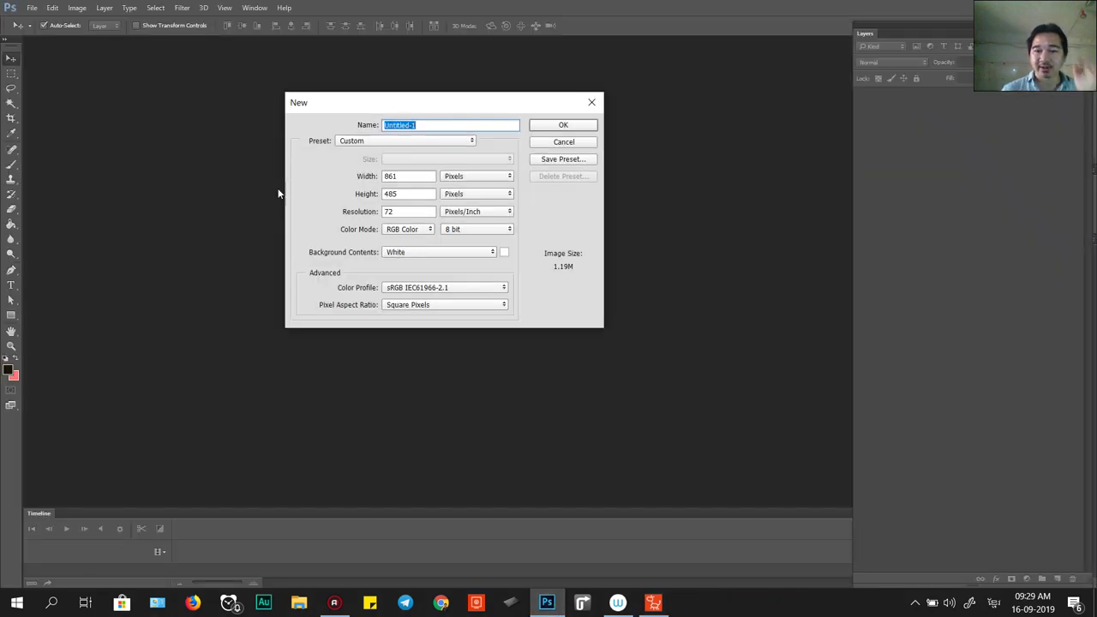
{"action": "left_click", "coordinate": [573, 127]}
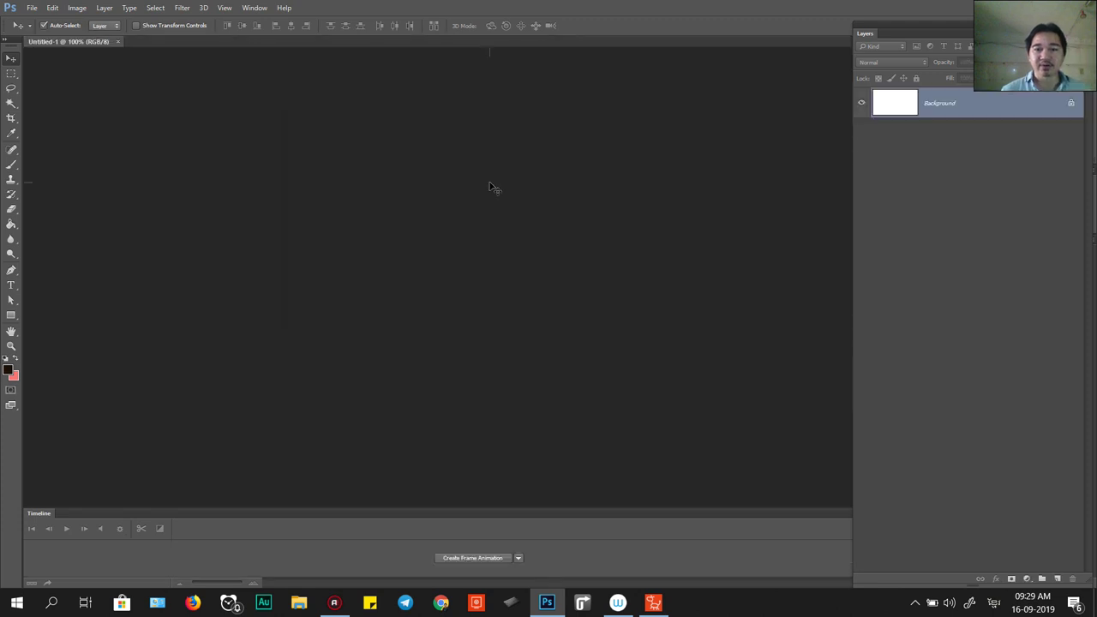
- Draw a closed oval shape about 351 × 244 px with the Freeform Pen tool and fill it with light green
{"action": "key", "text": "p"}
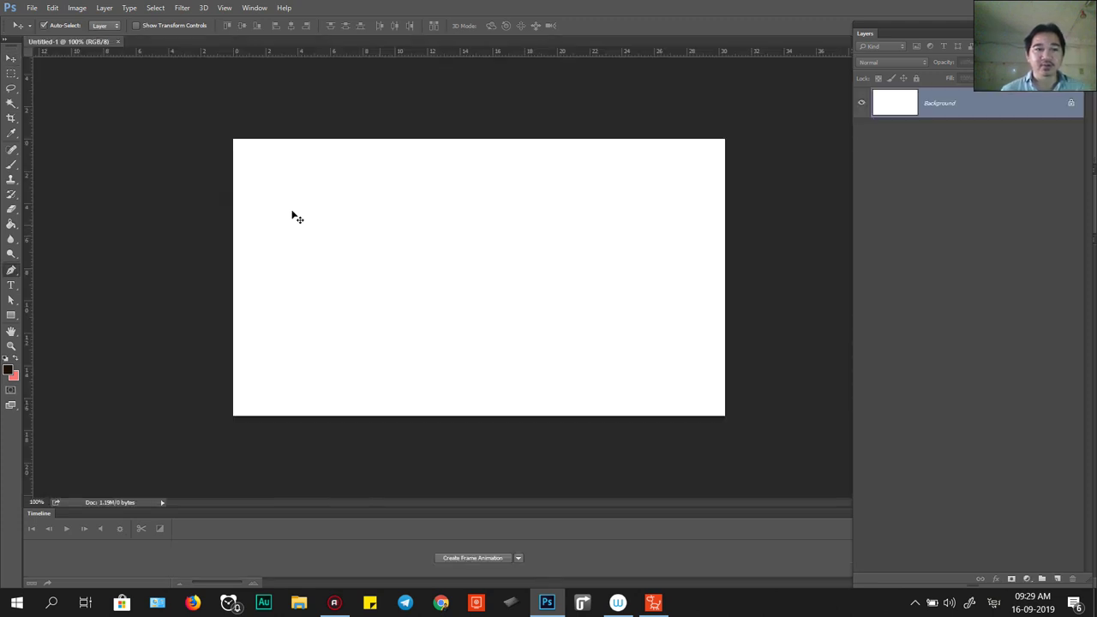
{"action": "right_click", "coordinate": [11, 270]}
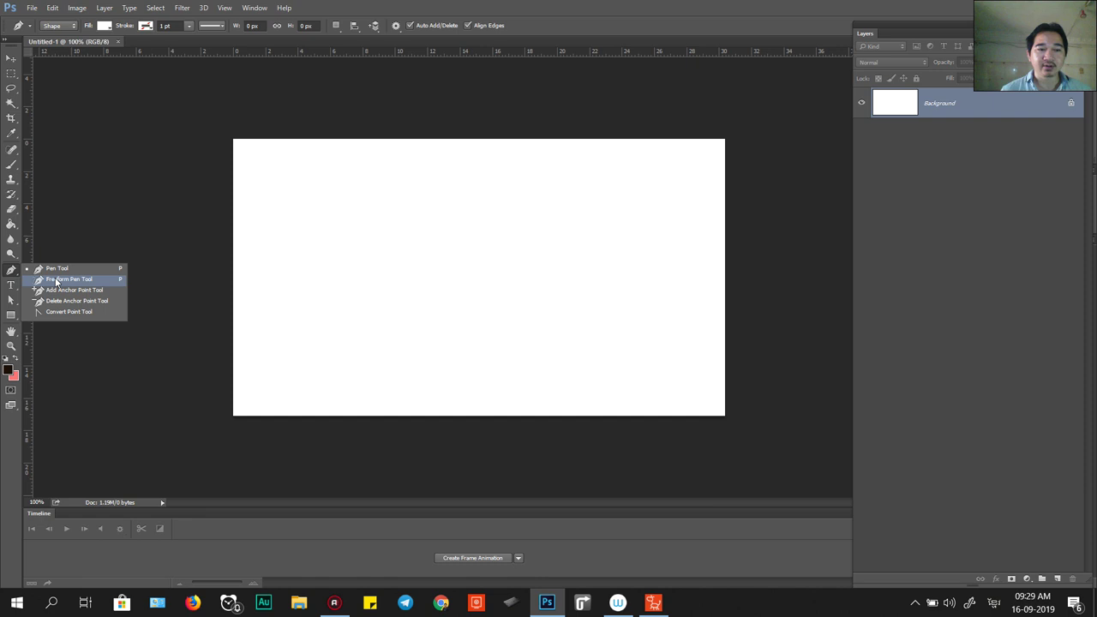
{"action": "left_click", "coordinate": [64, 282]}
{"action": "mouse_move", "coordinate": [527, 221]}
{"action": "left_mouse_down"}
{"action": "mouse_move", "coordinate": [377, 334]}
{"action": "mouse_move", "coordinate": [502, 228]}
{"action": "left_mouse_up"}
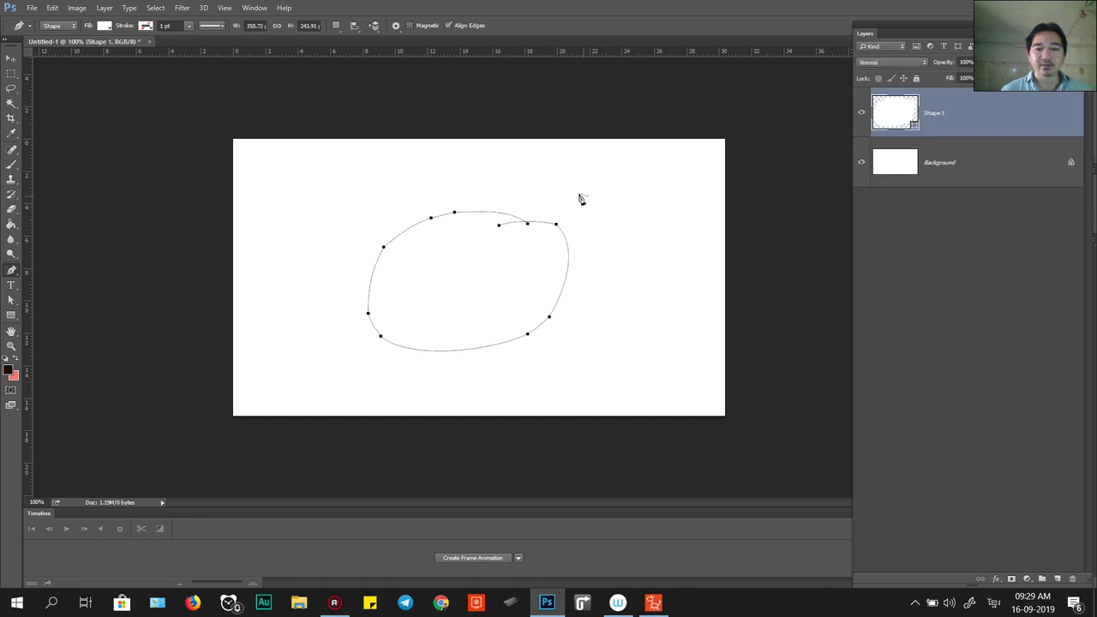
{"action": "left_click", "coordinate": [103, 25]}
{"action": "left_click", "coordinate": [78, 109]}
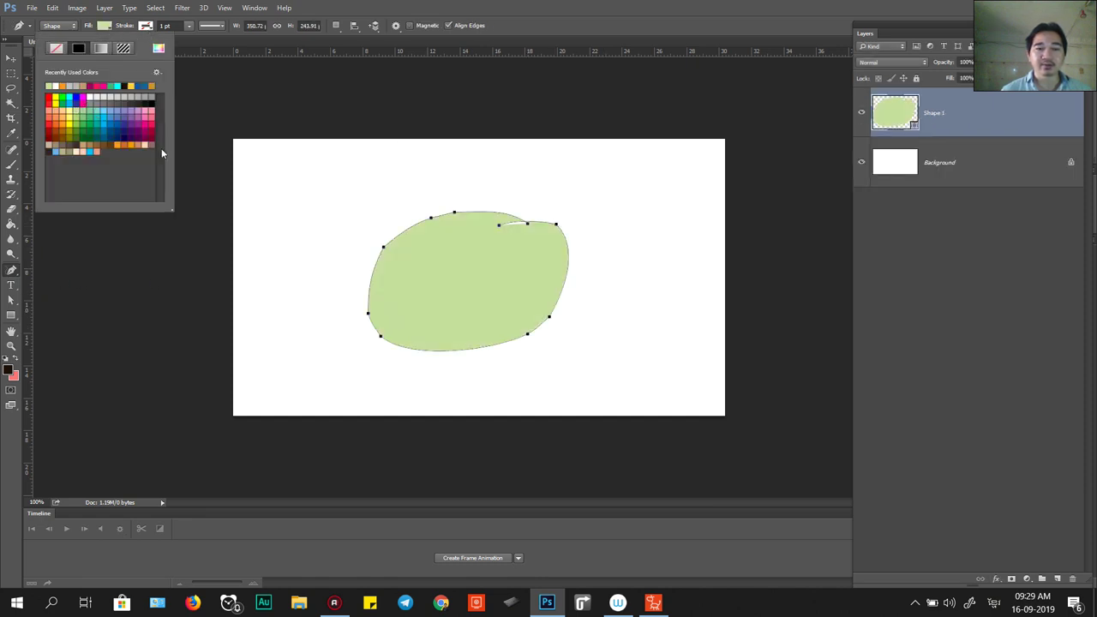
- Delete the Background layer and crop the canvas closely around the green shape to about 422 × 302 px
{"action": "key", "text": "v"}
{"action": "key", "text": "c"}
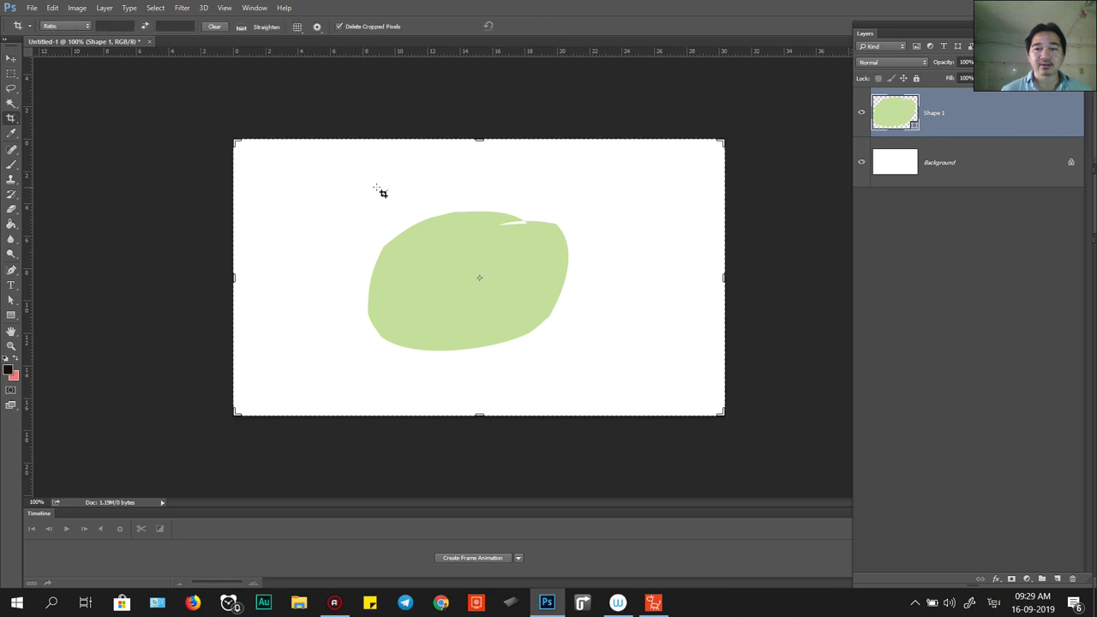
{"action": "left_click", "coordinate": [899, 162]}
{"action": "key", "text": "Delete"}
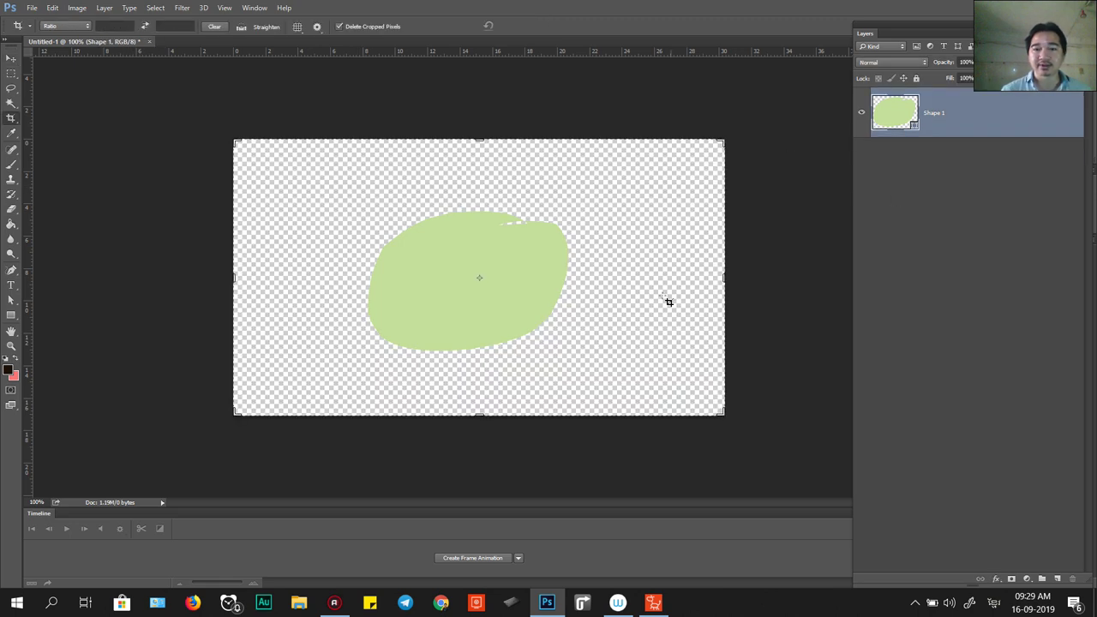
{"action": "left_click_drag", "start_coordinate": [354, 204], "coordinate": [594, 374]}
{"action": "key", "text": "Return"}
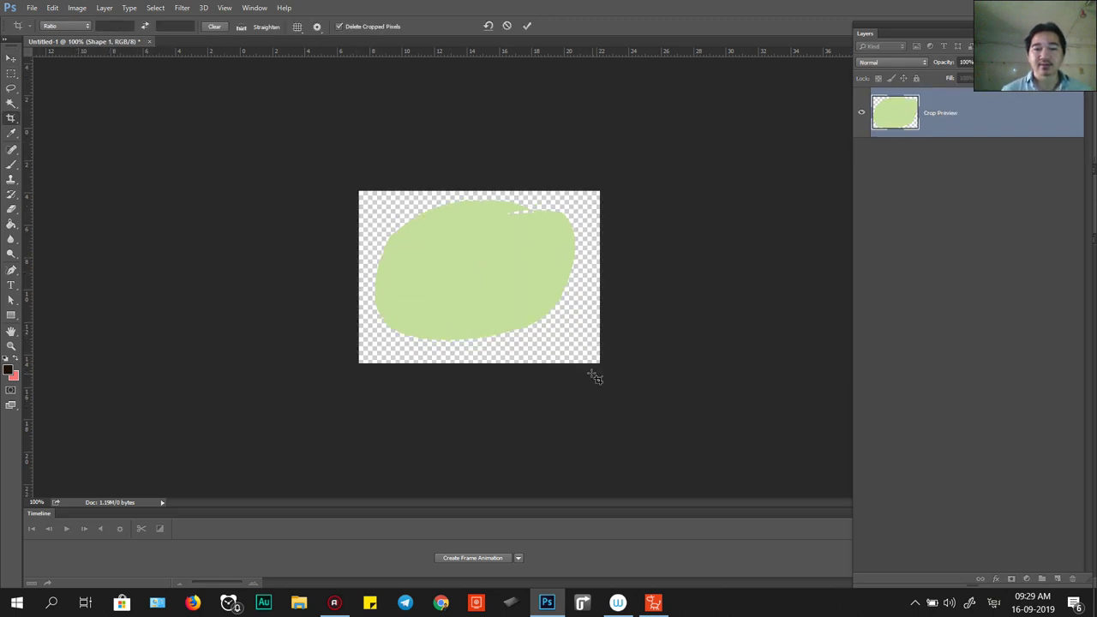
- Examine the edge quality of the green shape at 400% magnification
{"action": "scroll", "coordinate": [597, 377], "scroll_direction": "up", "scroll_amount": 3}
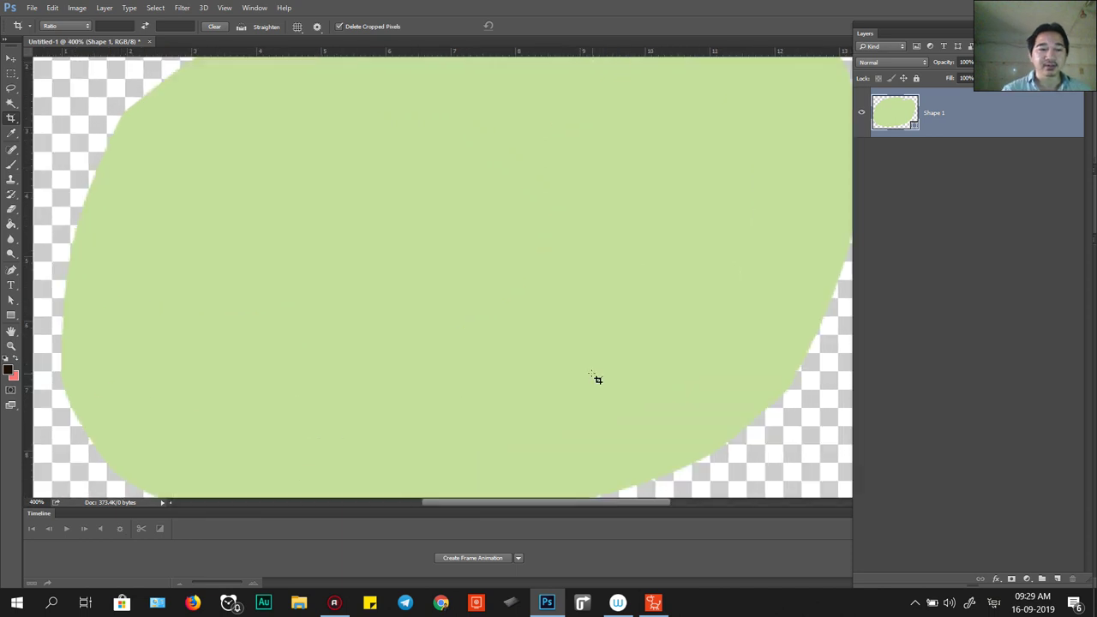
{"action": "left_click_drag", "start_coordinate": [210, 318], "coordinate": [376, 341]}
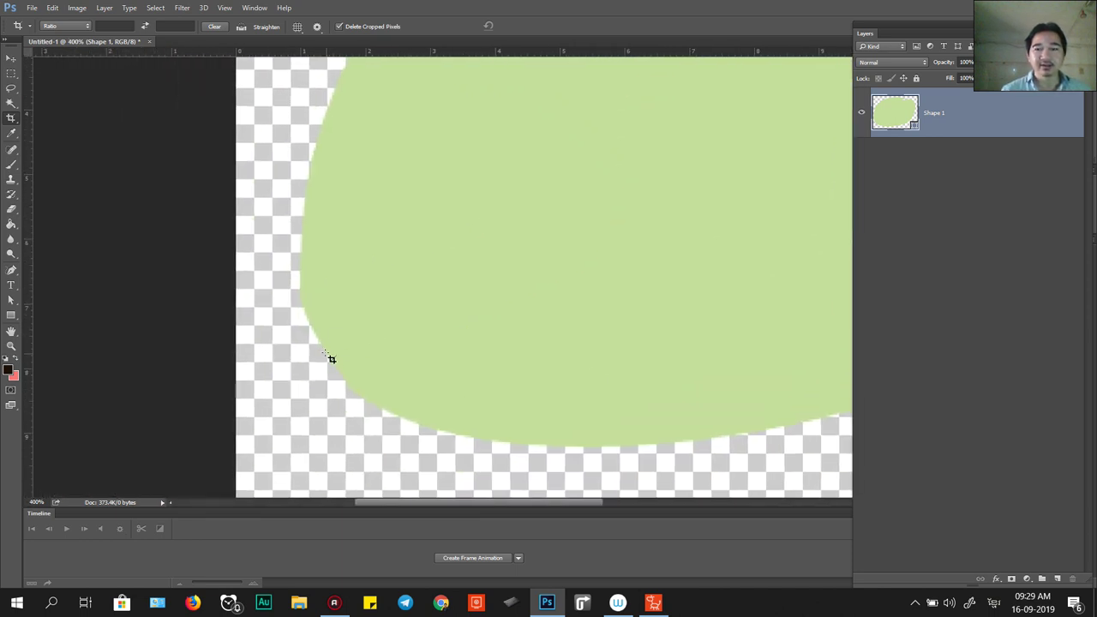
{"action": "key", "text": "ctrl"}
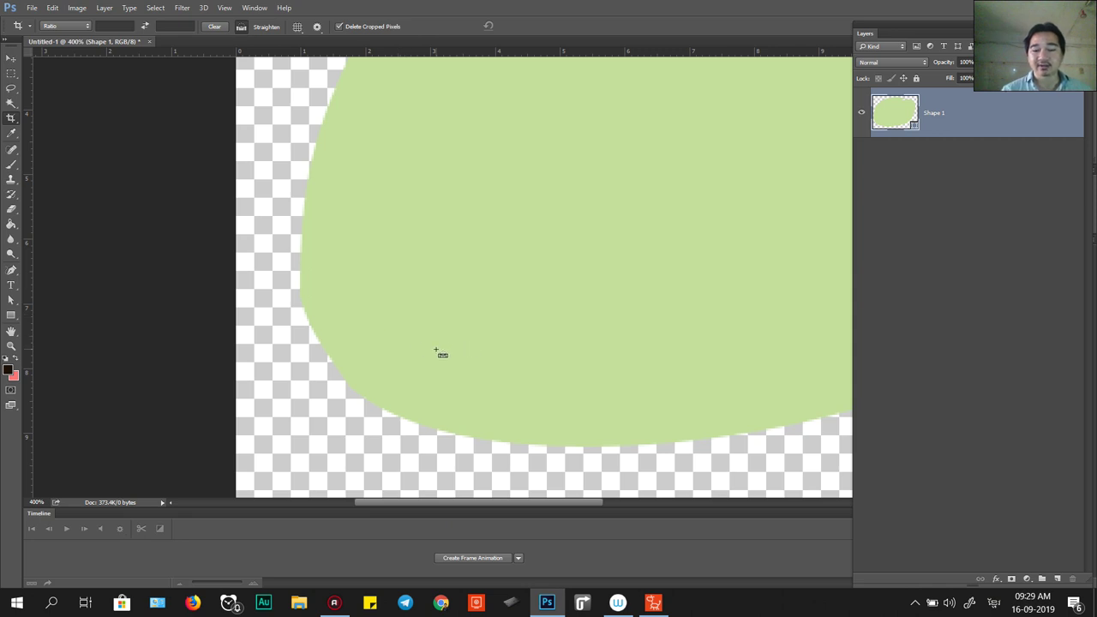
{"action": "scroll", "coordinate": [436, 351], "scroll_direction": "down", "scroll_amount": 2}
{"action": "scroll", "coordinate": [436, 352], "scroll_direction": "down", "scroll_amount": 2}
{"action": "scroll", "coordinate": [435, 351], "scroll_direction": "up", "scroll_amount": 1}
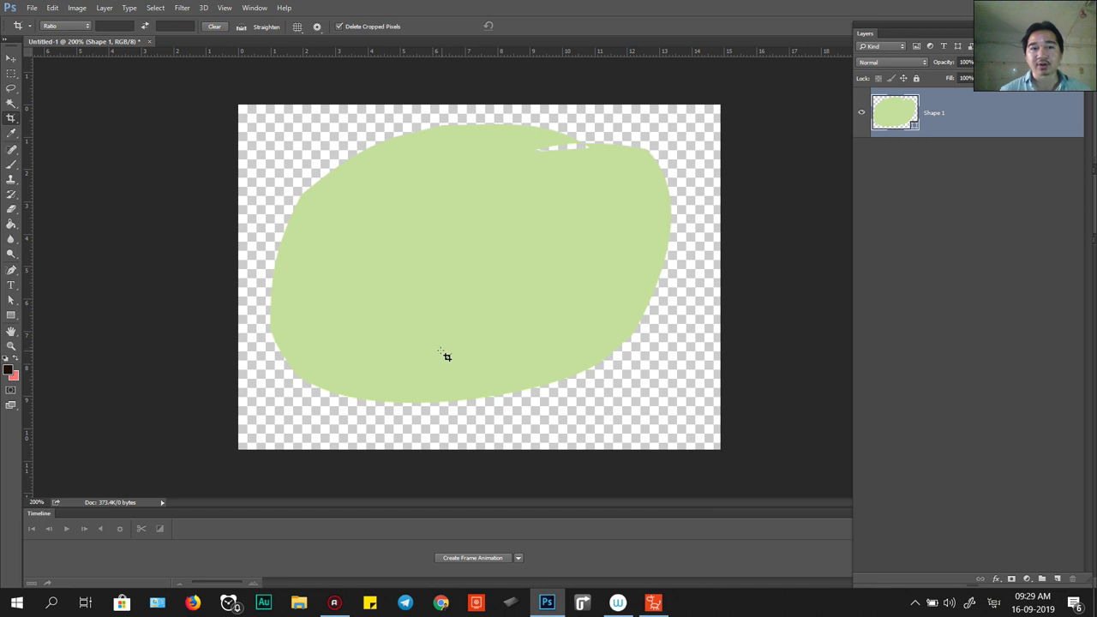
- Check the image's pixel dimensions and compare the green shape with the Archery prop in Cartoon Animator
{"action": "left_click", "coordinate": [77, 8]}
{"action": "left_click", "coordinate": [98, 96]}
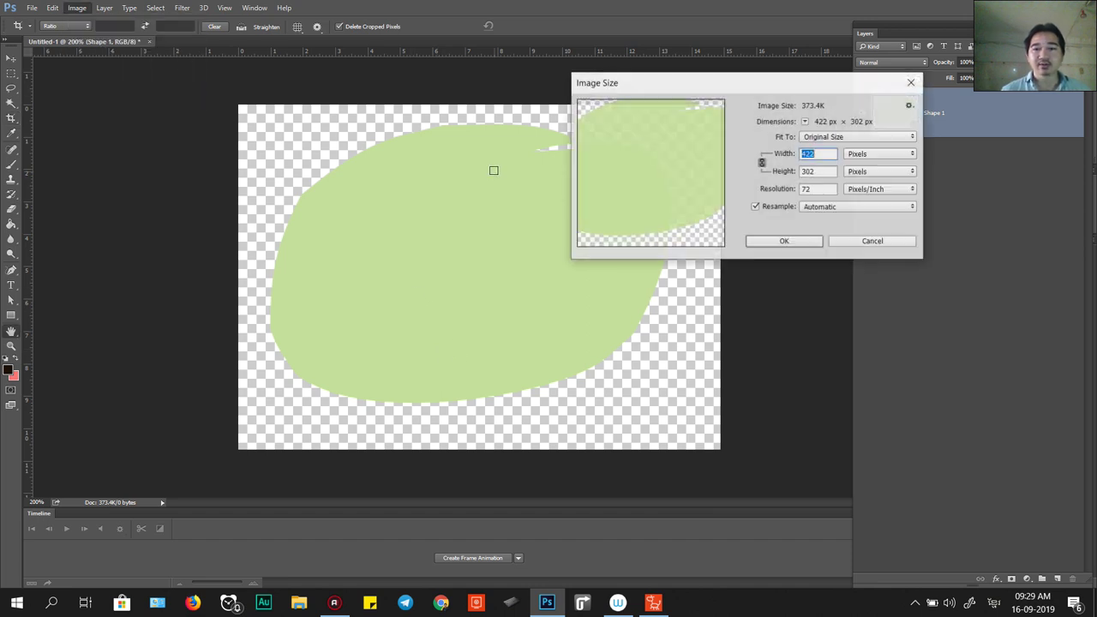
{"action": "left_click", "coordinate": [859, 247]}
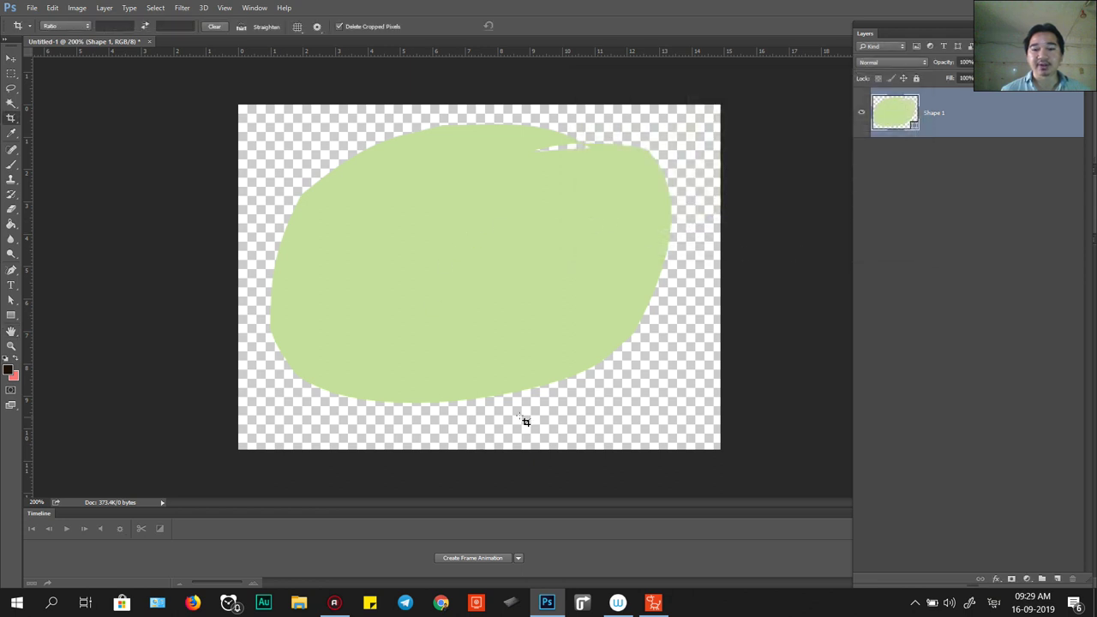
{"action": "left_click", "coordinate": [653, 602]}
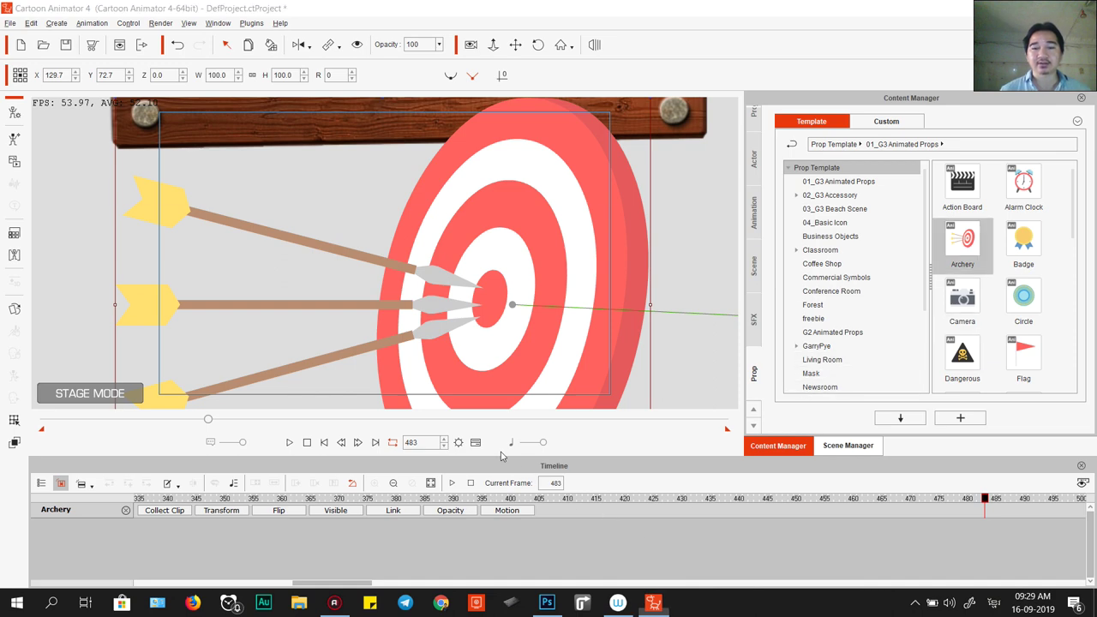
{"action": "left_click", "coordinate": [653, 603]}
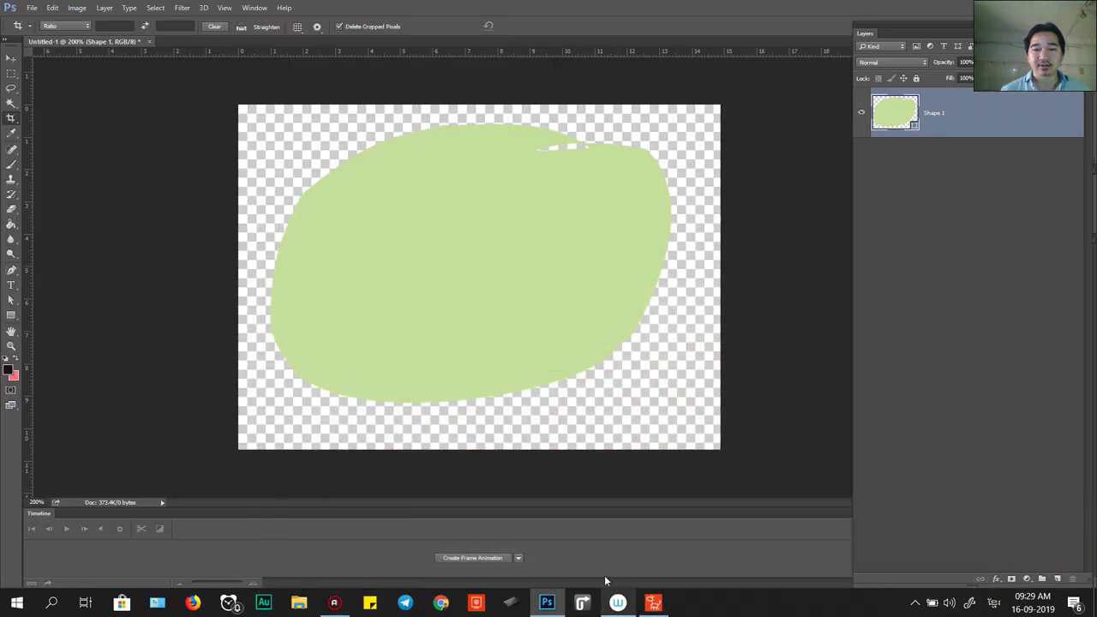
- Save the green shape to the Desktop as a PNG with a file name beginning with "te", and switch back to Cartoon Animator
{"action": "key", "text": "ctrl+s"}
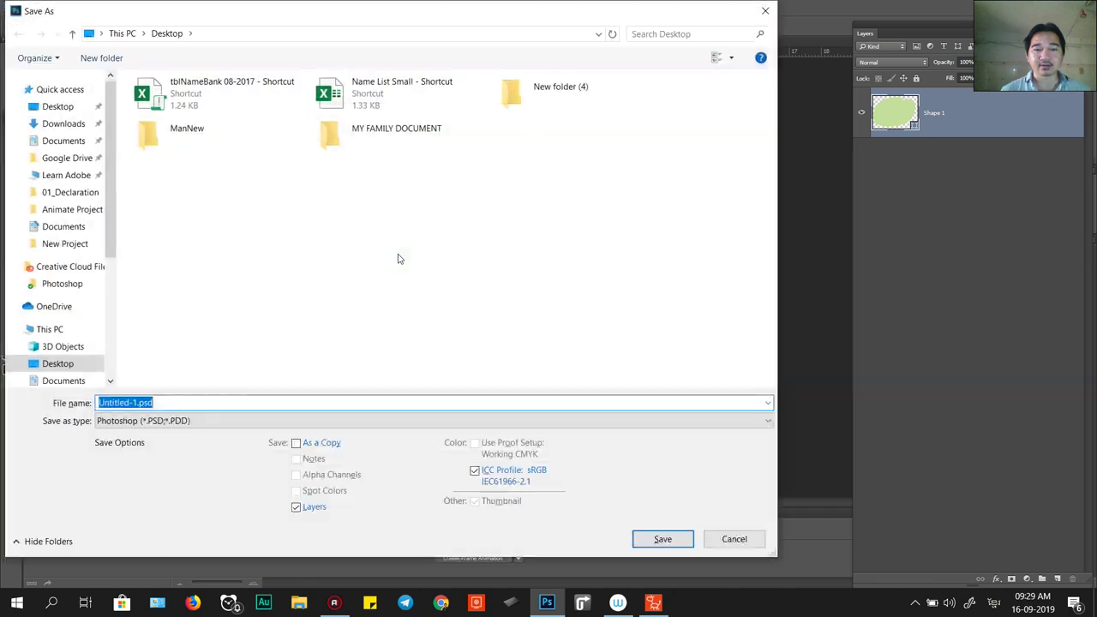
{"action": "left_click", "coordinate": [157, 420]}
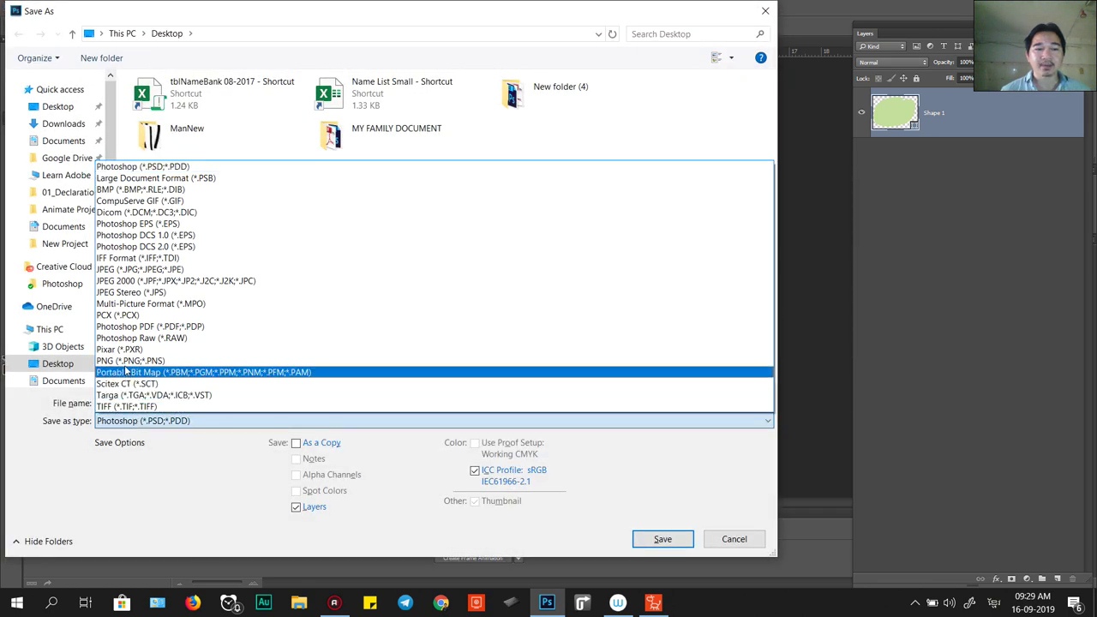
{"action": "left_click", "coordinate": [129, 361]}
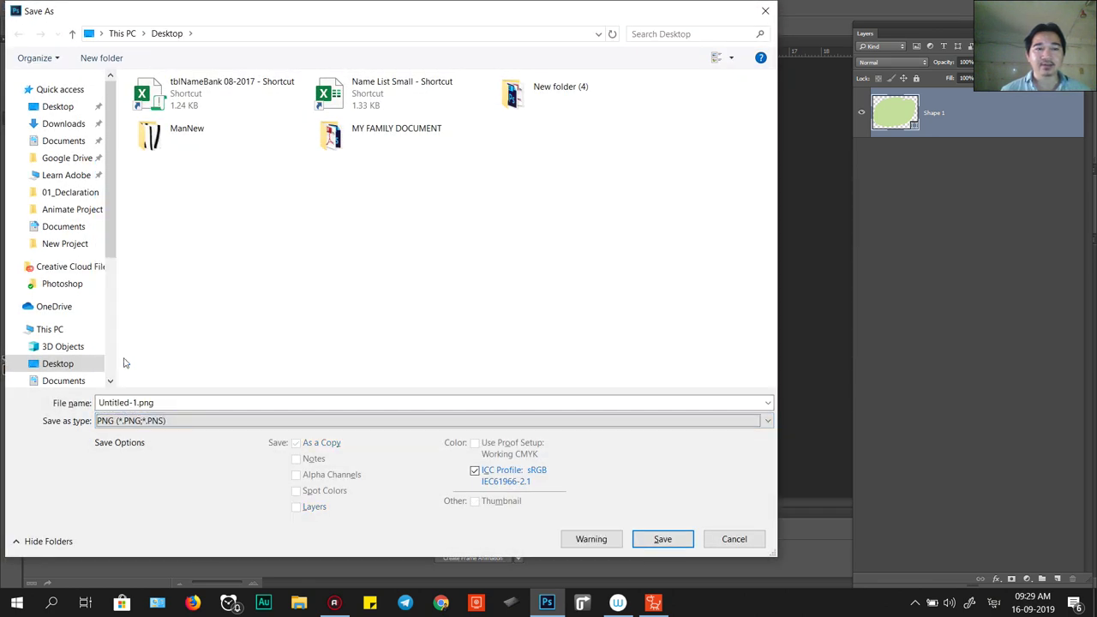
{"action": "double_click", "coordinate": [168, 403]}
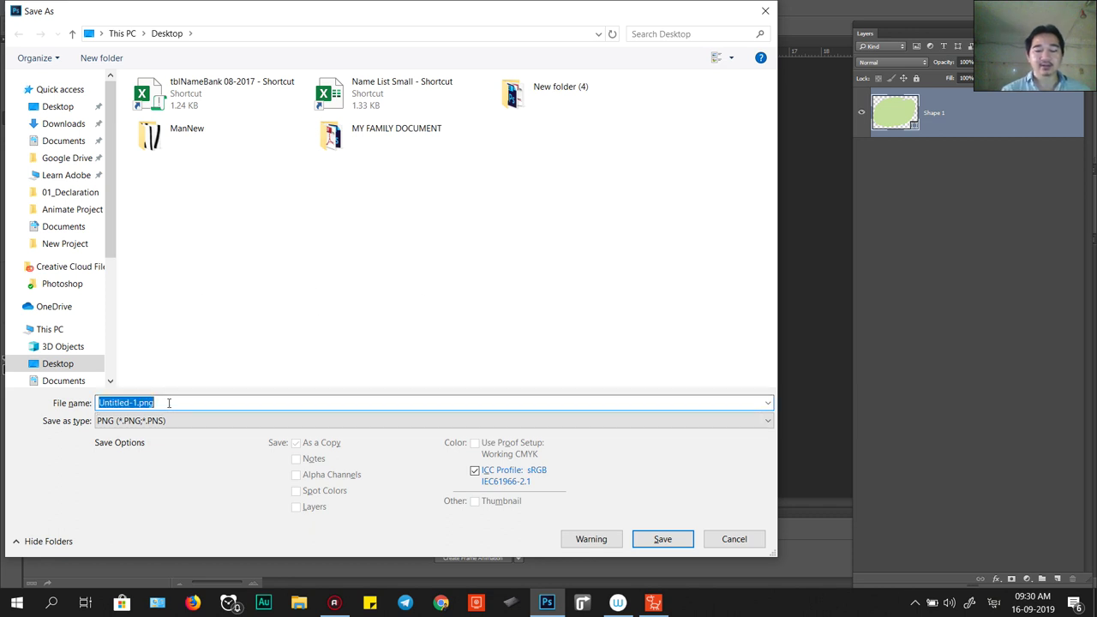
{"action": "type", "text": "ষষ"}
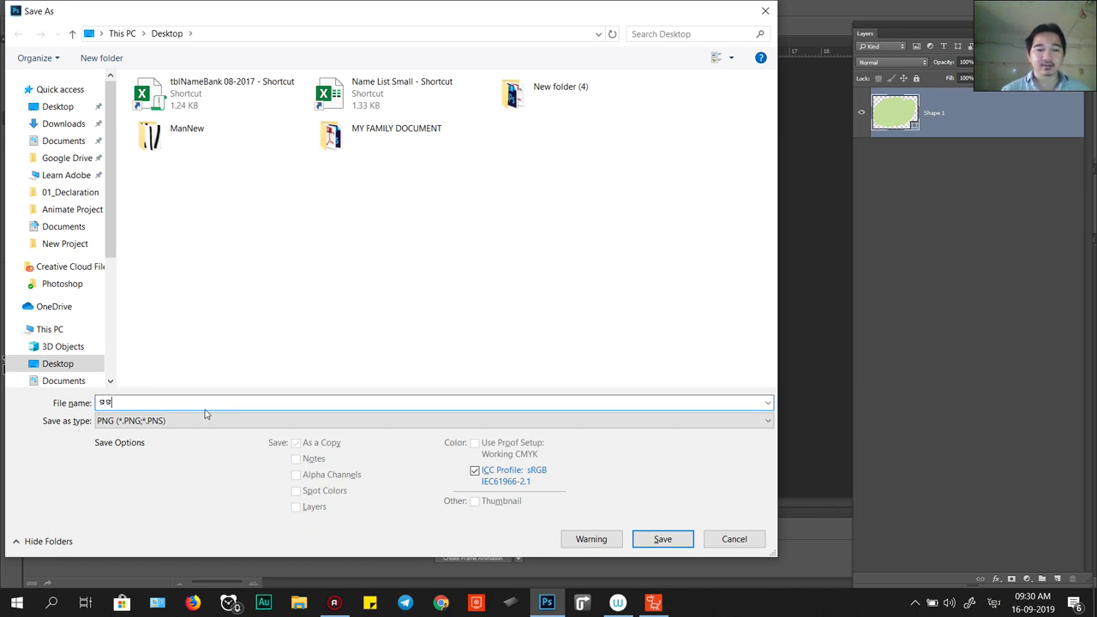
{"action": "type", "text": "te"}
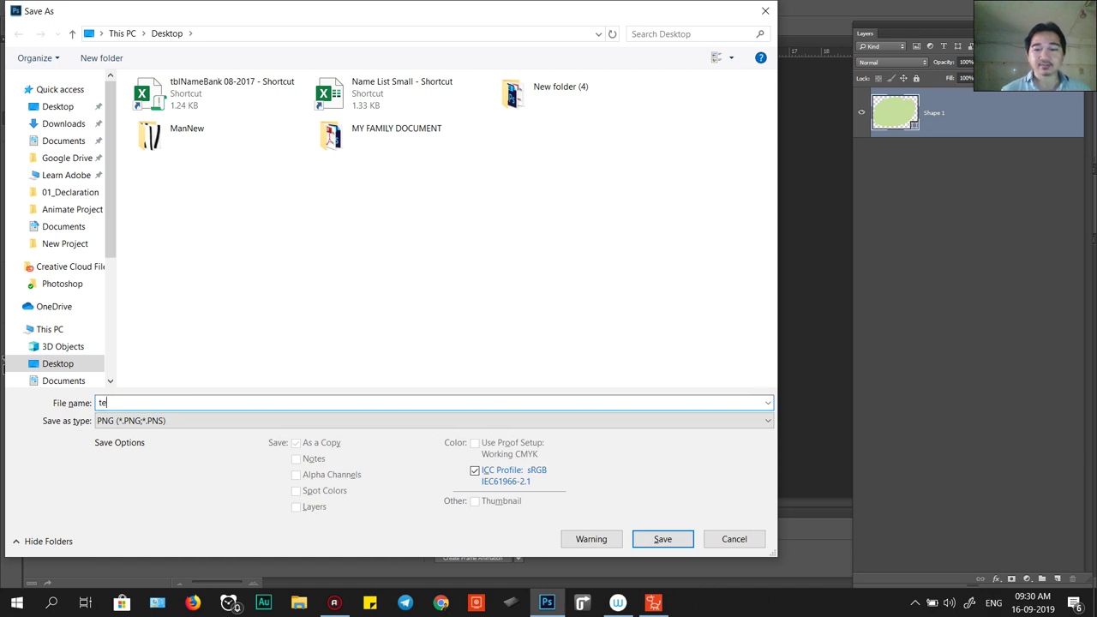
{"action": "key", "text": "alt+Tab"}
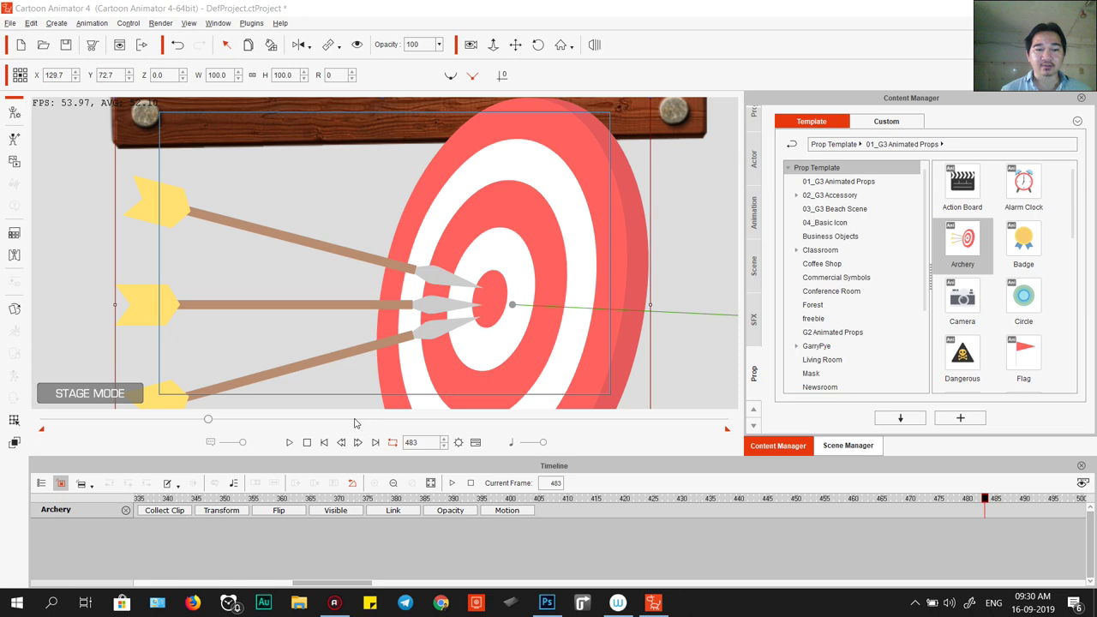
- Finish saving the green shape as a PNG in Photoshop with smallest compression and no interlacing, and return to Cartoon Animator
{"action": "key", "text": "alt+Tab"}
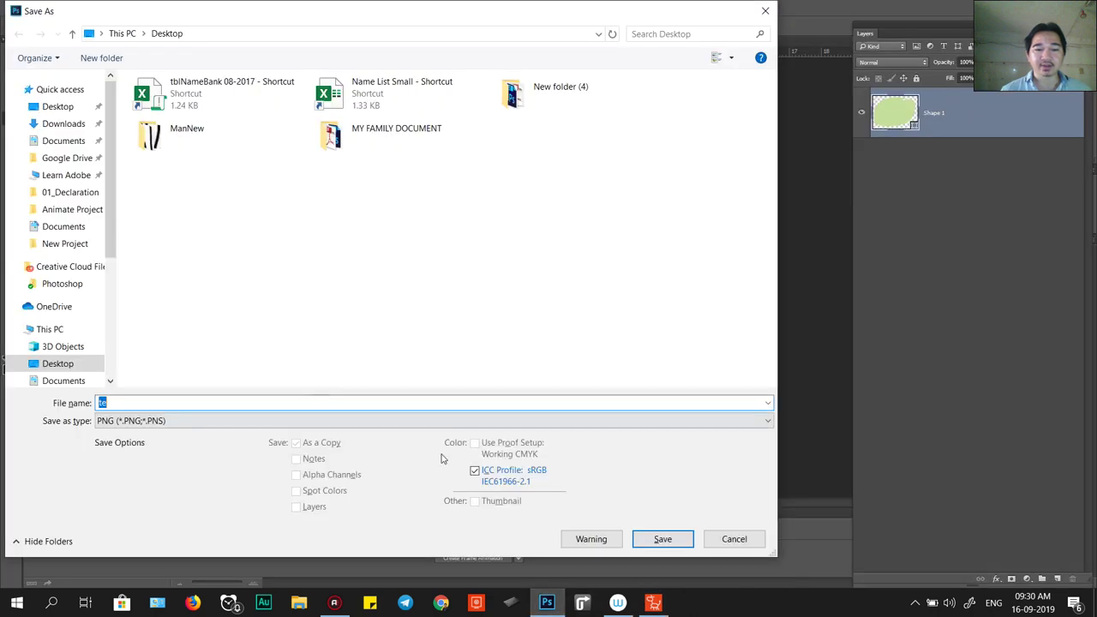
{"action": "left_click", "coordinate": [660, 538]}
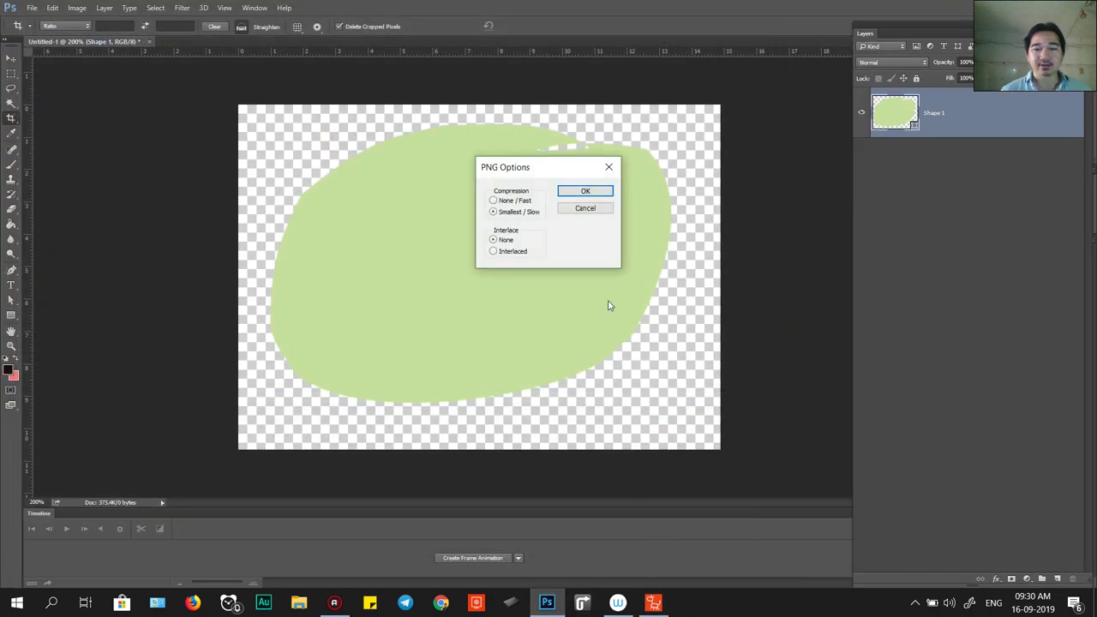
{"action": "left_click", "coordinate": [593, 194]}
{"action": "key", "text": "alt+Tab"}
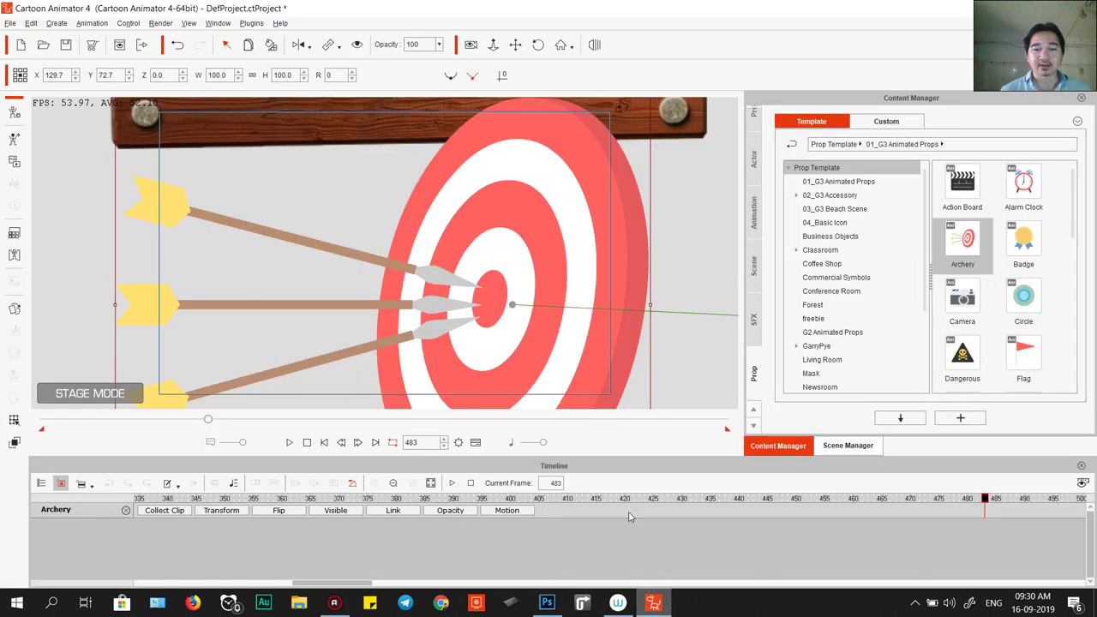
- Import te.png from the Desktop into the scene as a prop
{"action": "left_click", "coordinate": [85, 189]}
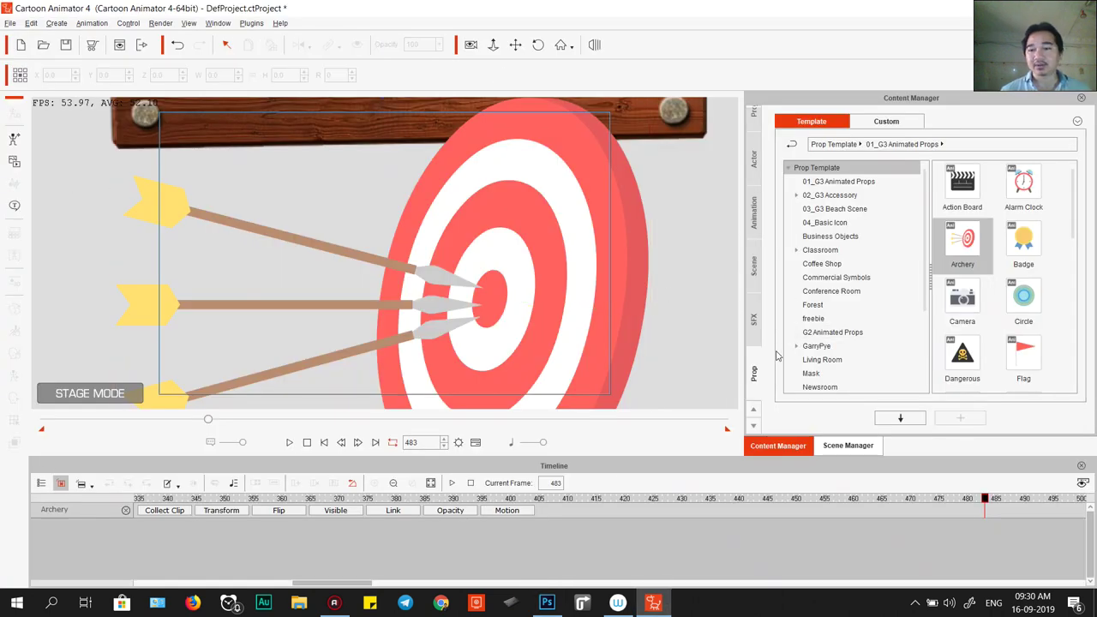
{"action": "left_click", "coordinate": [14, 161]}
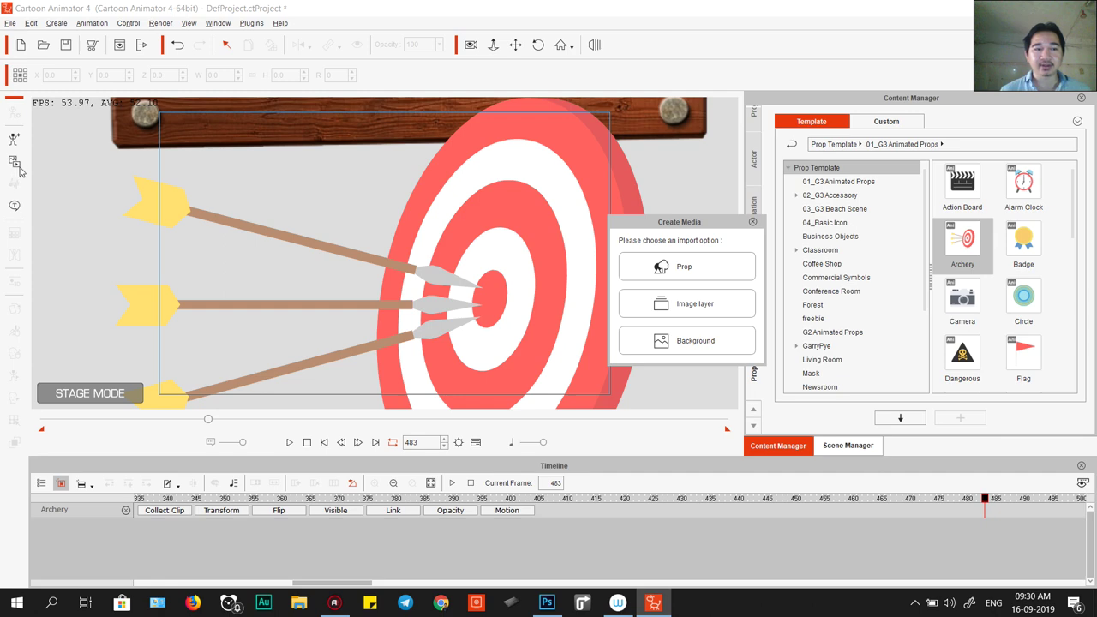
{"action": "left_click", "coordinate": [696, 270]}
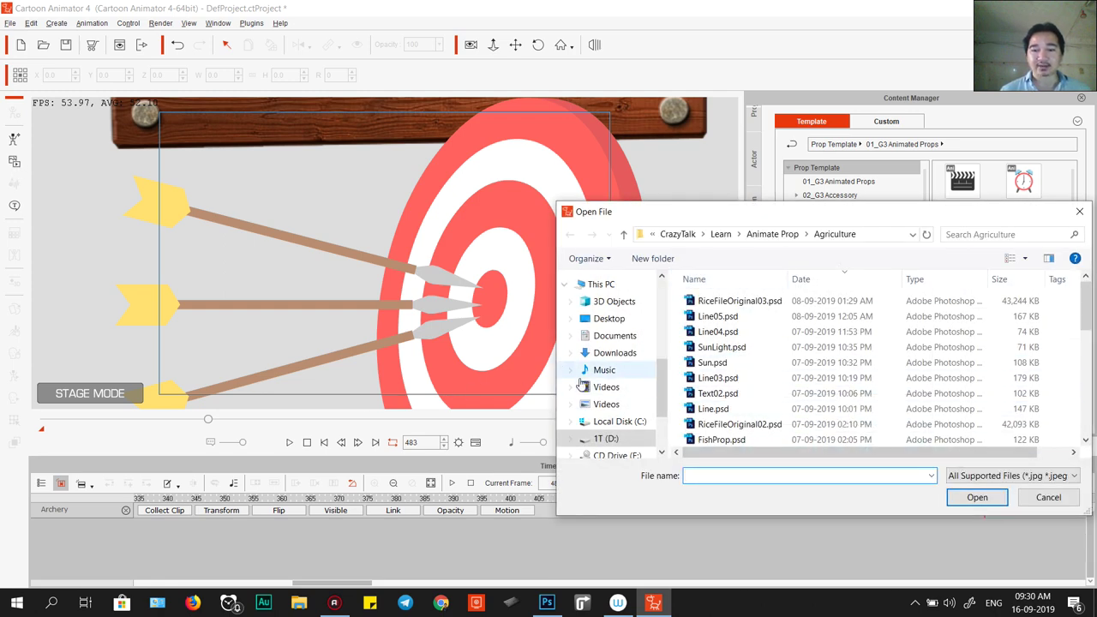
{"action": "left_click", "coordinate": [608, 318]}
{"action": "left_click", "coordinate": [728, 292]}
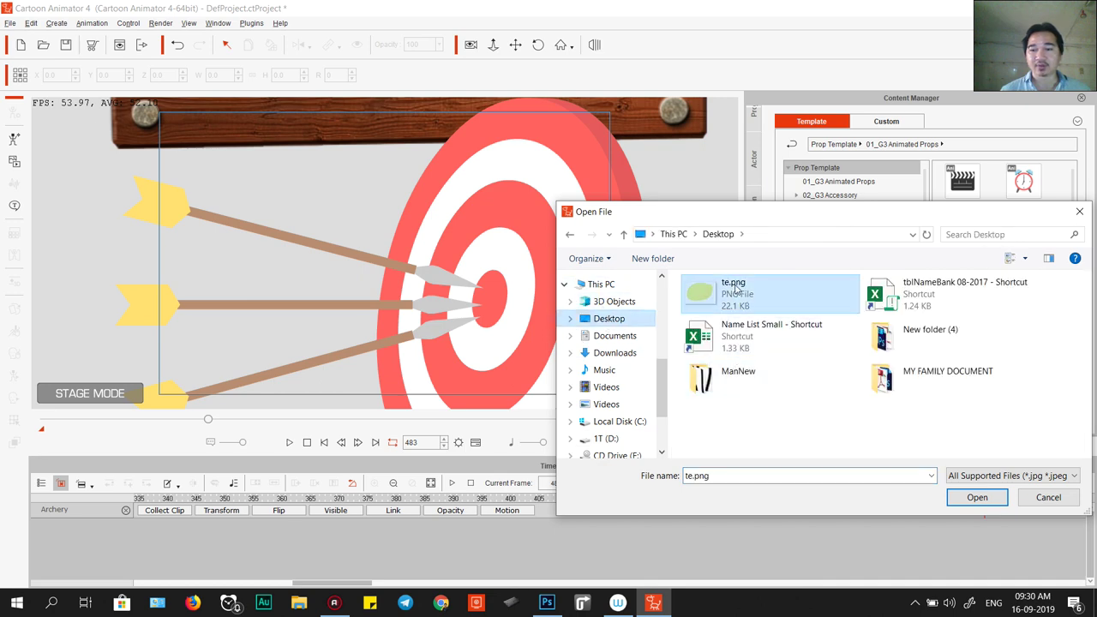
{"action": "left_click", "coordinate": [977, 497]}
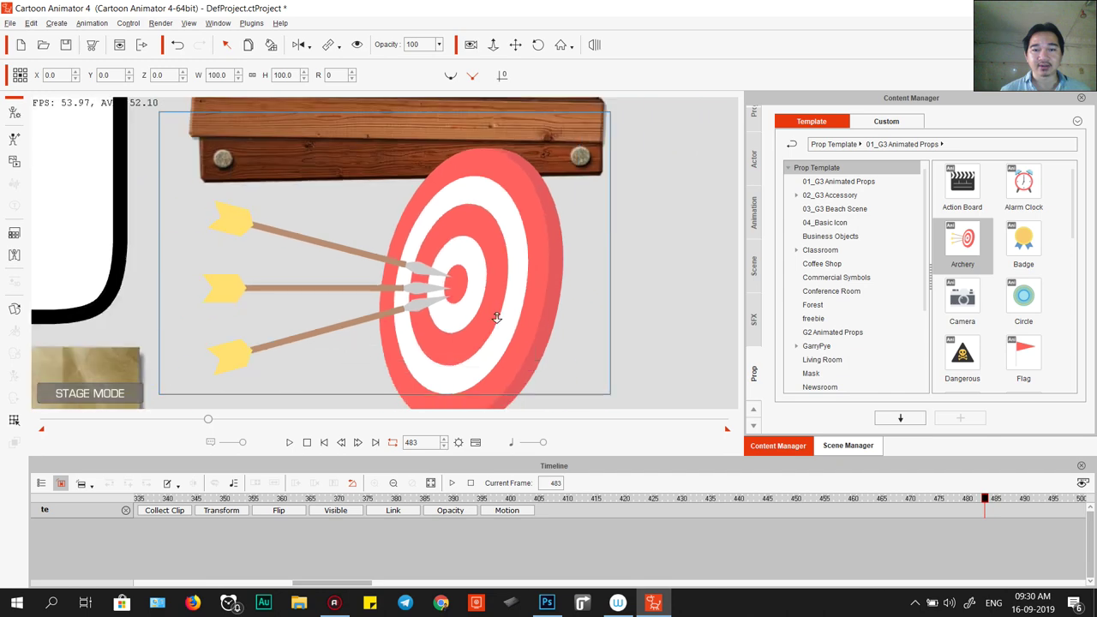
- Place the green shape against the archery target's lower edge at about X 95.6, Y 19.0 and compare the two props' edges up close
{"action": "left_click_drag", "start_coordinate": [335, 315], "coordinate": [520, 283]}
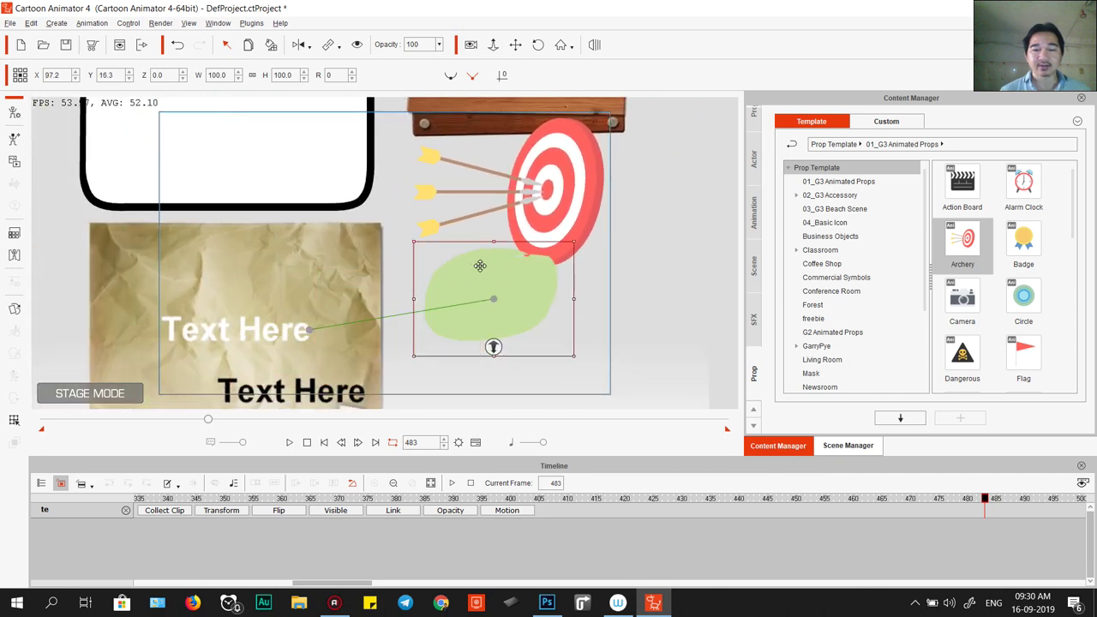
{"action": "left_click", "coordinate": [421, 224]}
{"action": "scroll", "coordinate": [480, 240], "scroll_direction": "up", "scroll_amount": 5}
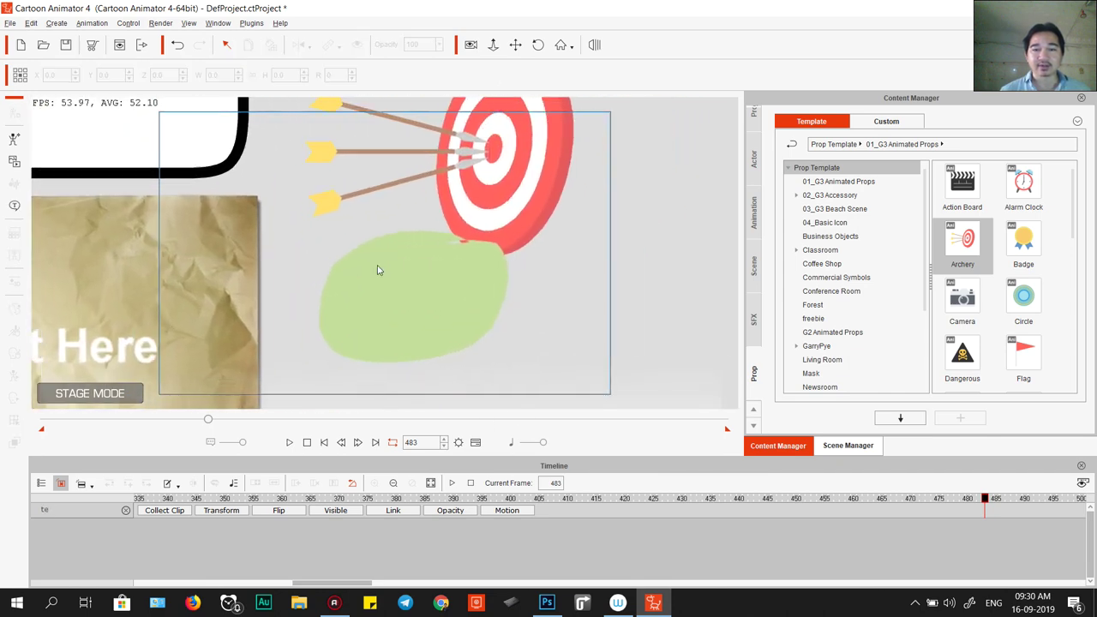
{"action": "scroll", "coordinate": [446, 197], "scroll_direction": "up", "scroll_amount": 6}
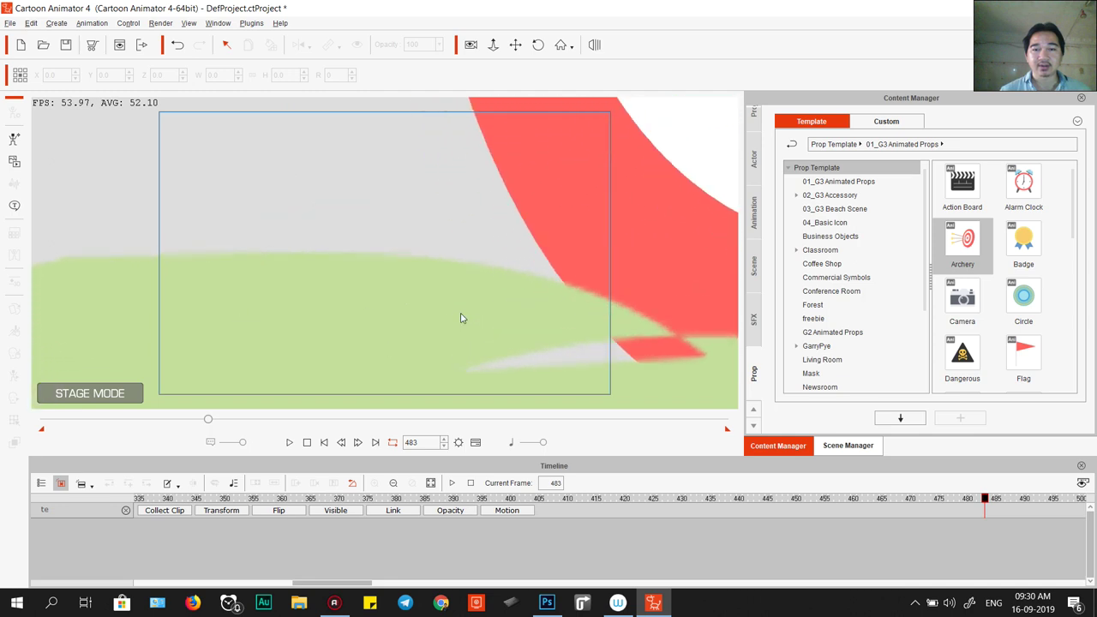
{"action": "scroll", "coordinate": [317, 283], "scroll_direction": "up", "scroll_amount": 2}
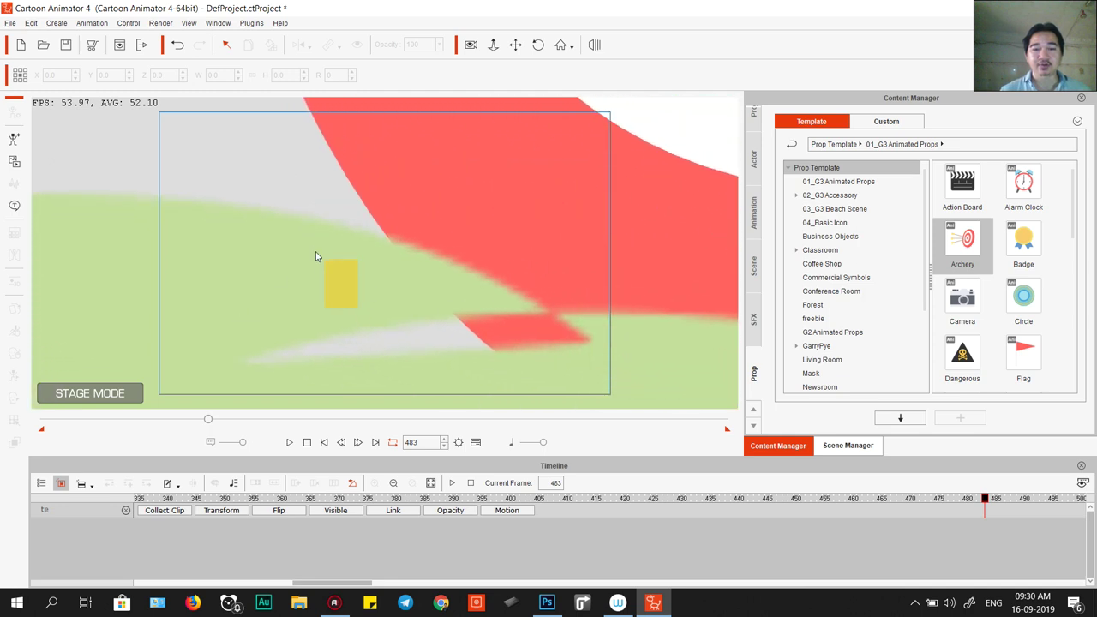
{"action": "left_click", "coordinate": [340, 289]}
{"action": "left_click_drag", "start_coordinate": [357, 301], "coordinate": [387, 215]}
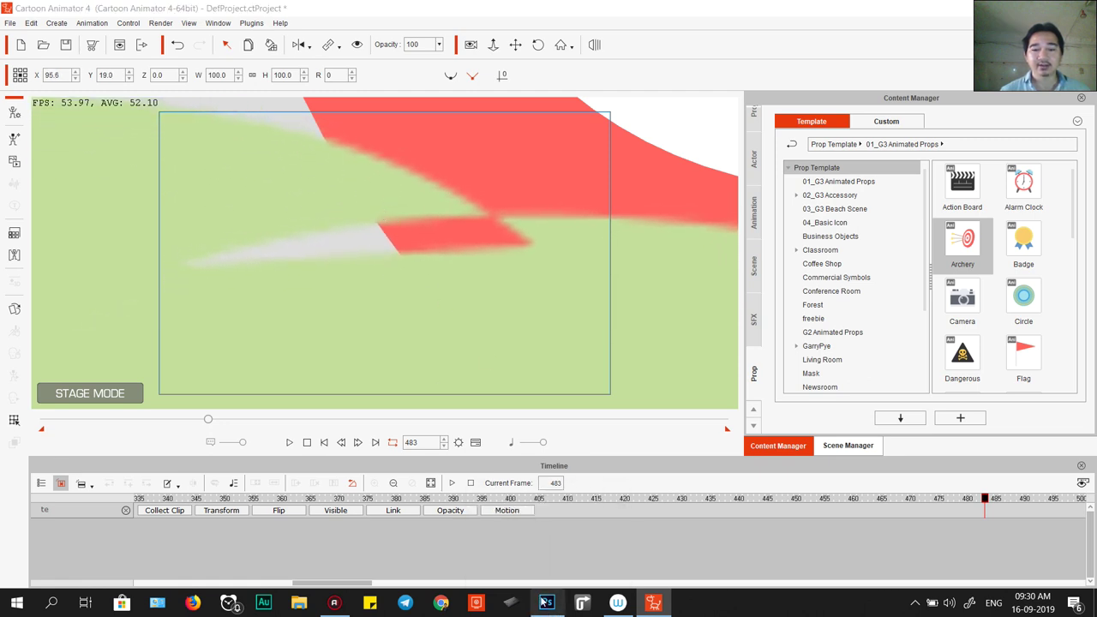
- Switch to Photoshop and resize the green shape's image to 2043 × 1462 px
{"action": "left_click", "coordinate": [545, 603]}
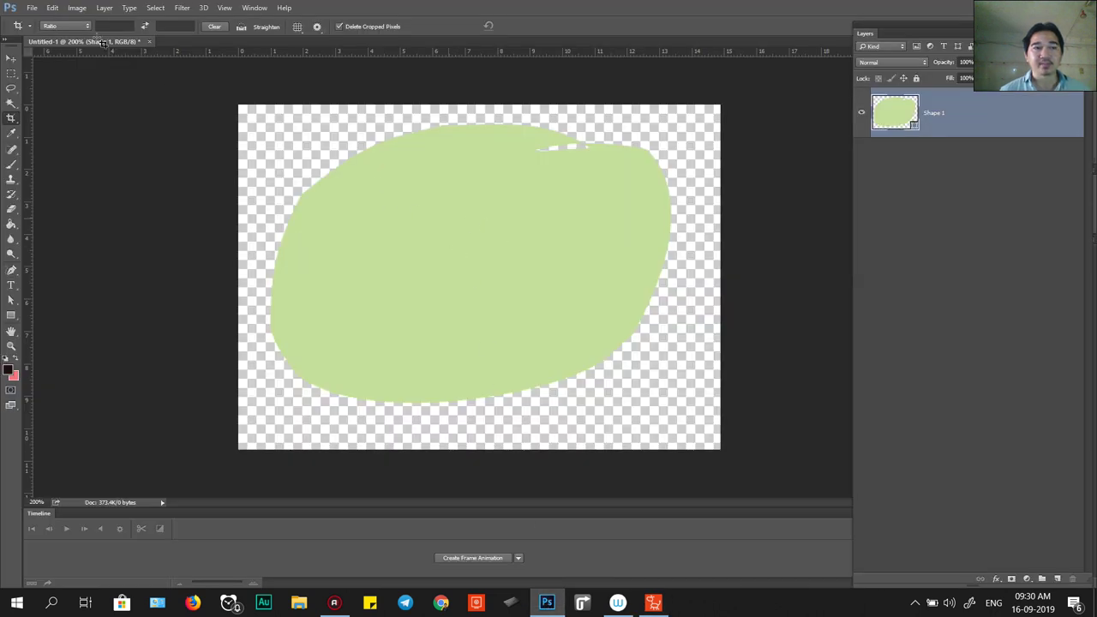
{"action": "left_click", "coordinate": [76, 9]}
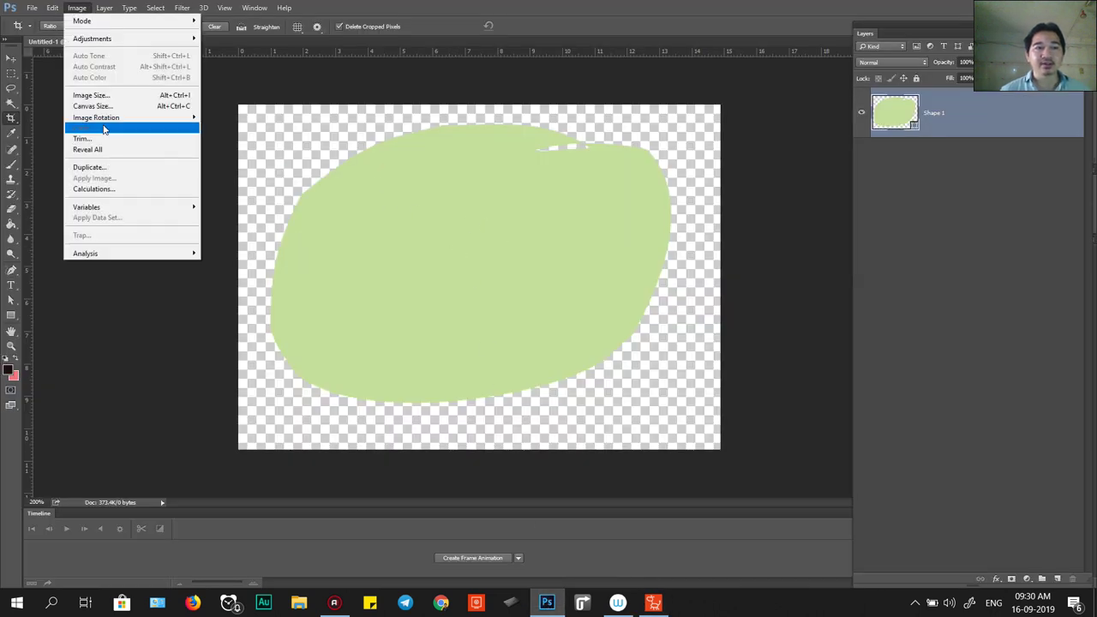
{"action": "left_click", "coordinate": [103, 92]}
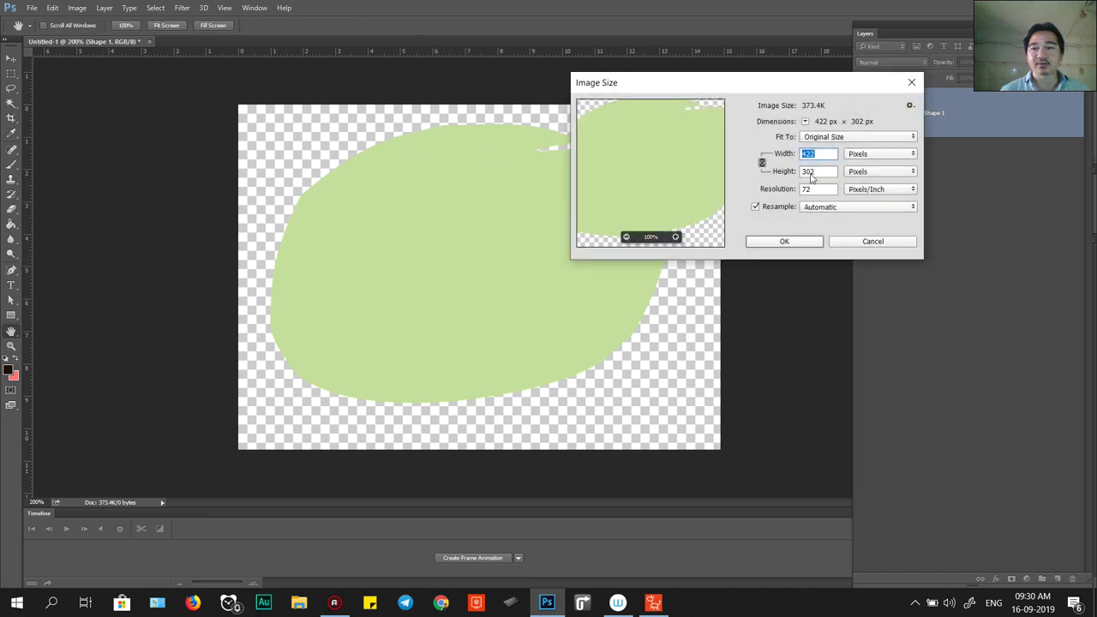
{"action": "type", "text": "20"}
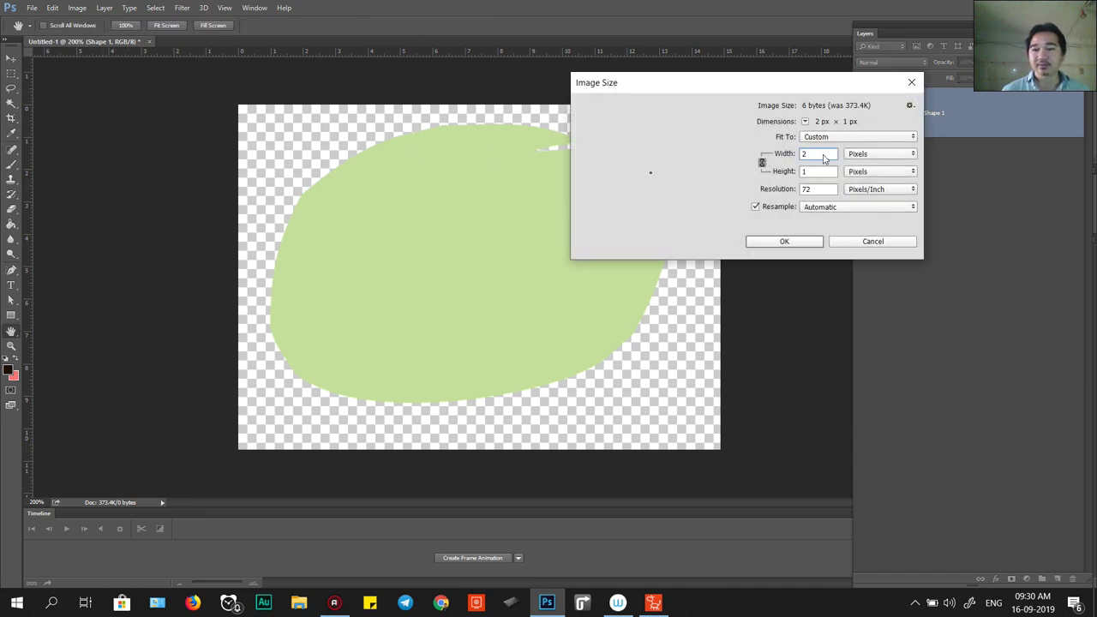
{"action": "type", "text": "43"}
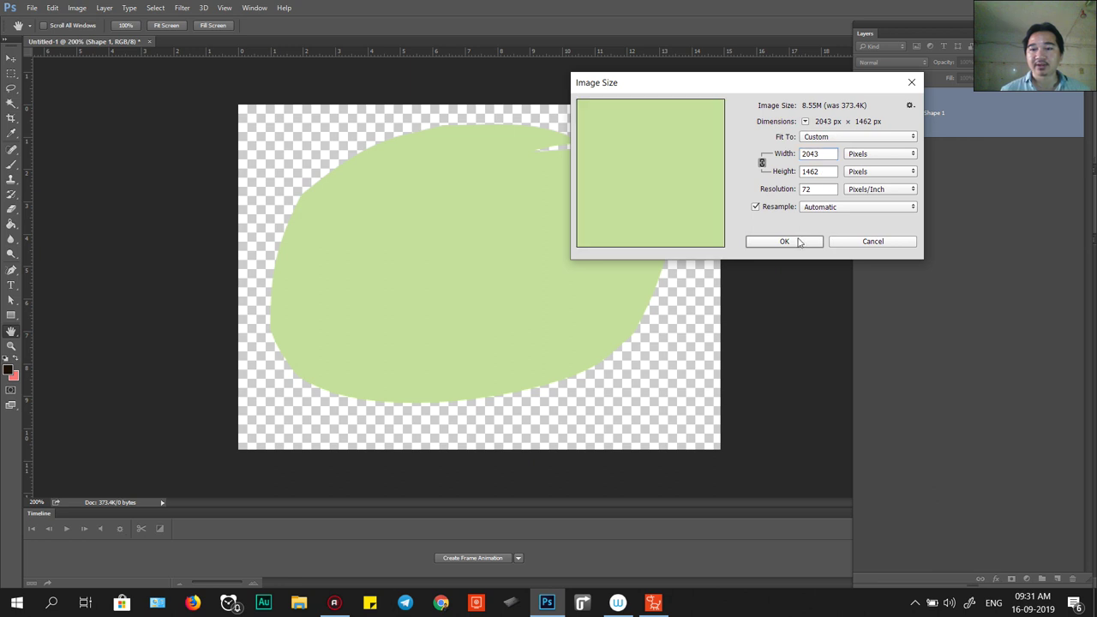
{"action": "left_click", "coordinate": [784, 242]}
{"action": "key", "text": "c"}
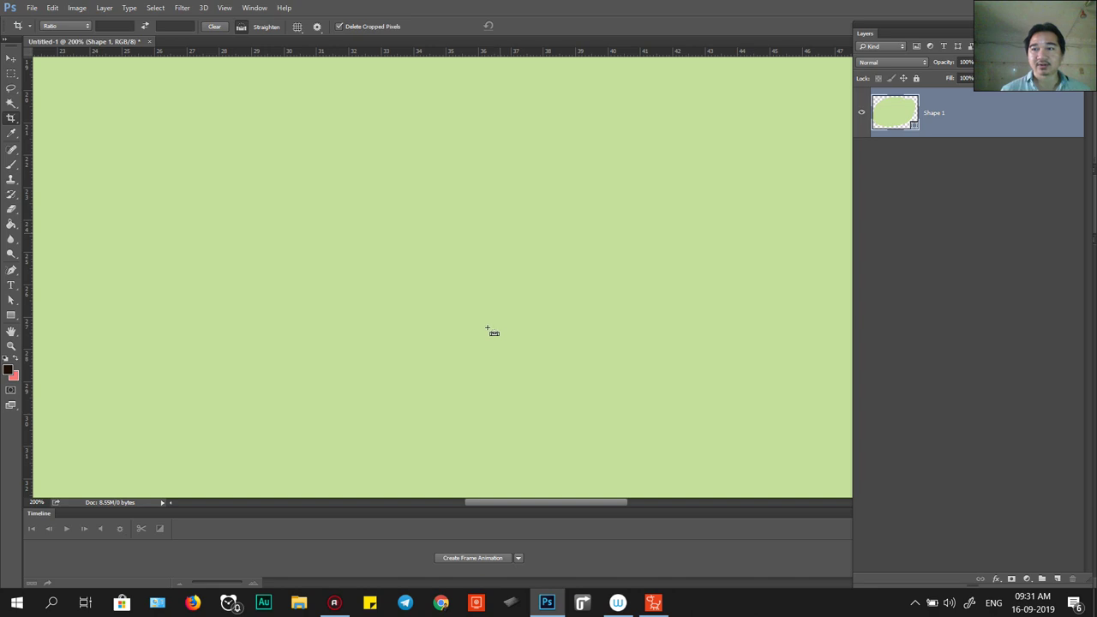
{"action": "key", "text": "ctrl+0"}
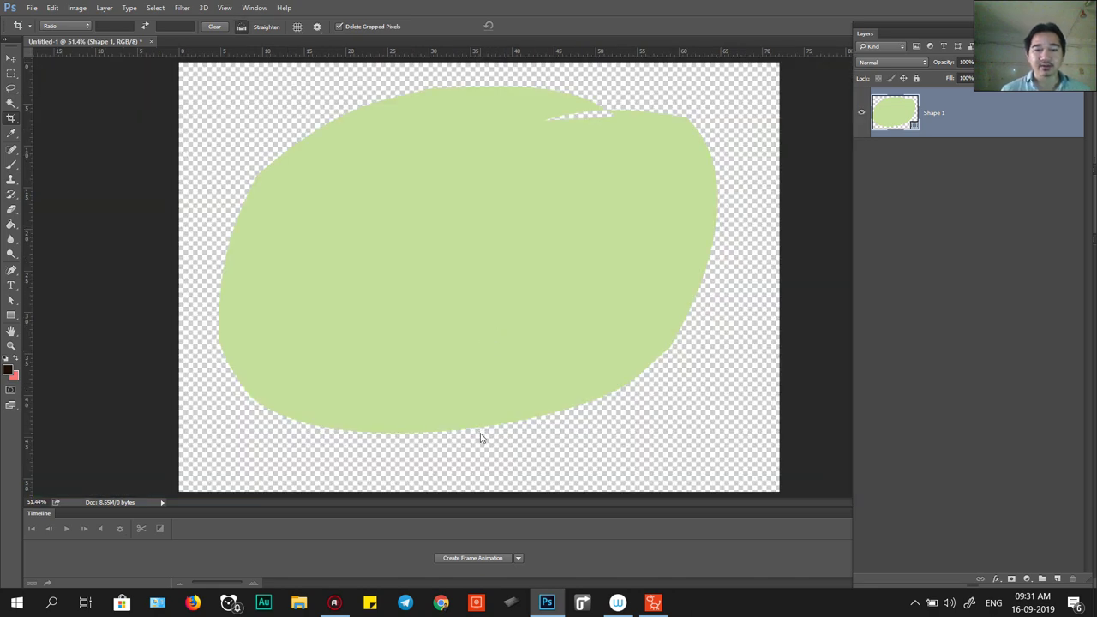
- Save the enlarged image as a PNG on the Desktop, replacing the existing te.png
{"action": "key", "text": "ctrl+s"}
{"action": "left_click", "coordinate": [216, 419]}
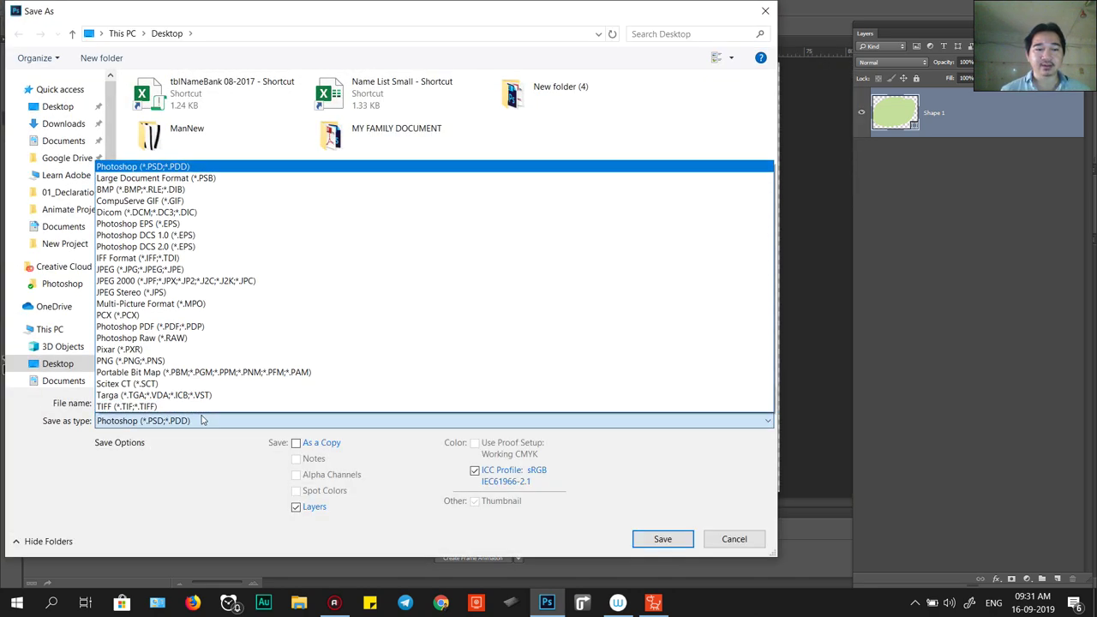
{"action": "left_click", "coordinate": [169, 362]}
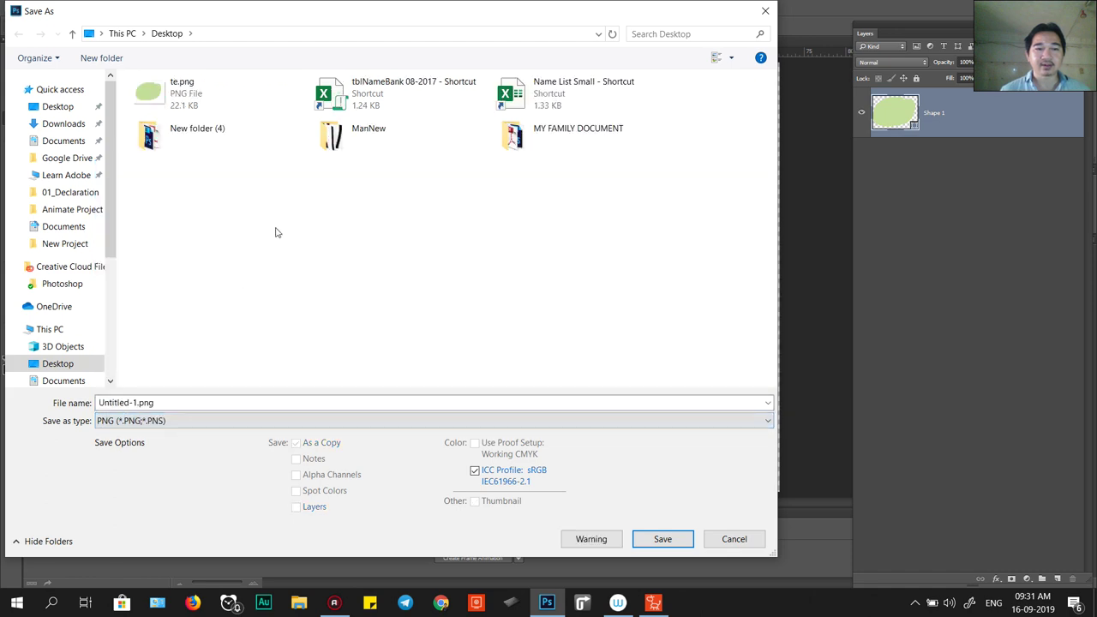
{"action": "left_click", "coordinate": [176, 107]}
{"action": "left_click", "coordinate": [675, 545]}
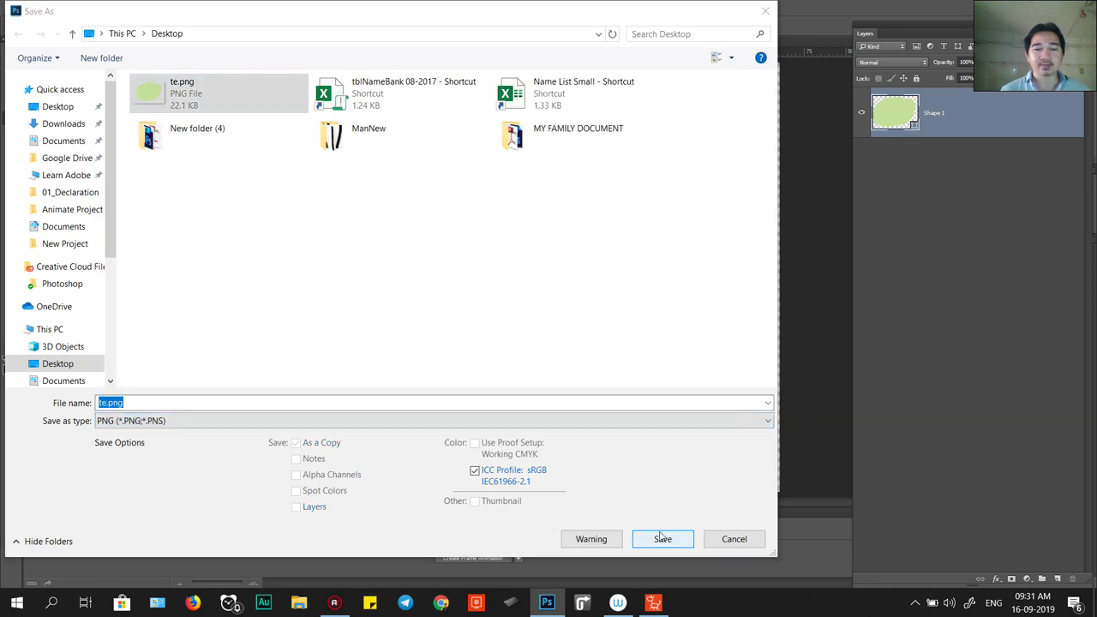
{"action": "left_click", "coordinate": [582, 303]}
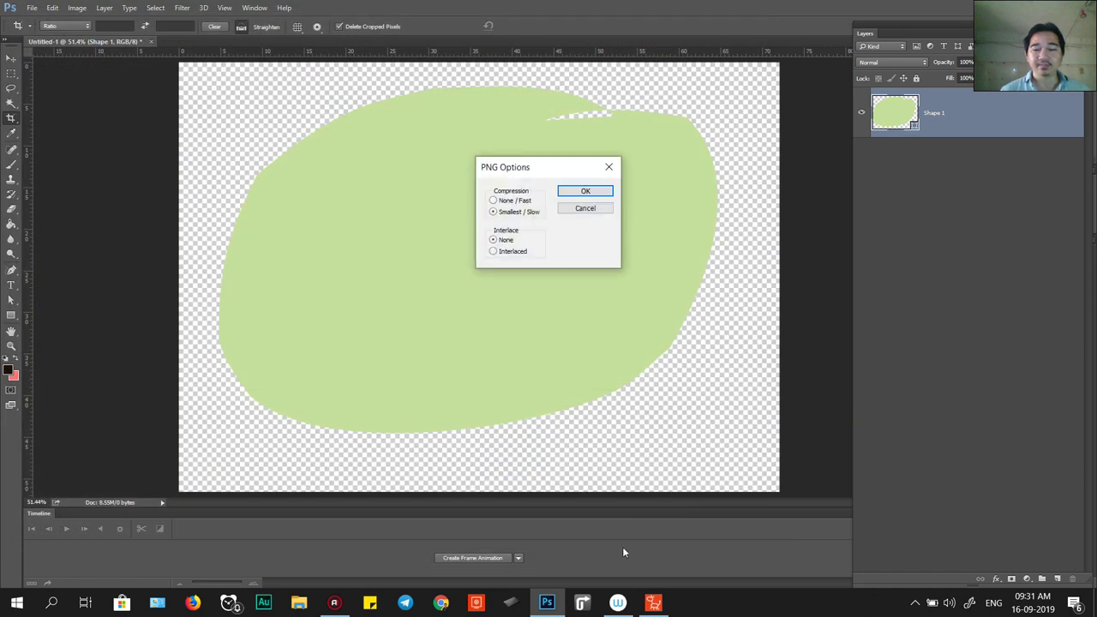
{"action": "left_click", "coordinate": [565, 195]}
- Switch to Cartoon Animator and import the updated te.png as a prop
{"action": "left_click", "coordinate": [653, 603]}
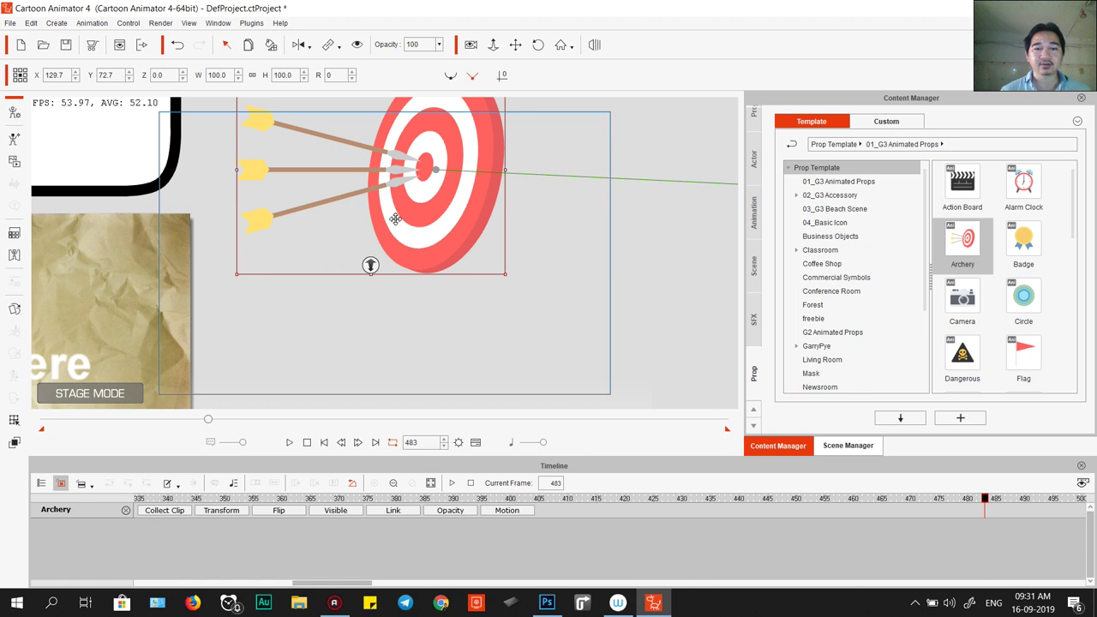
{"action": "left_click", "coordinate": [383, 276]}
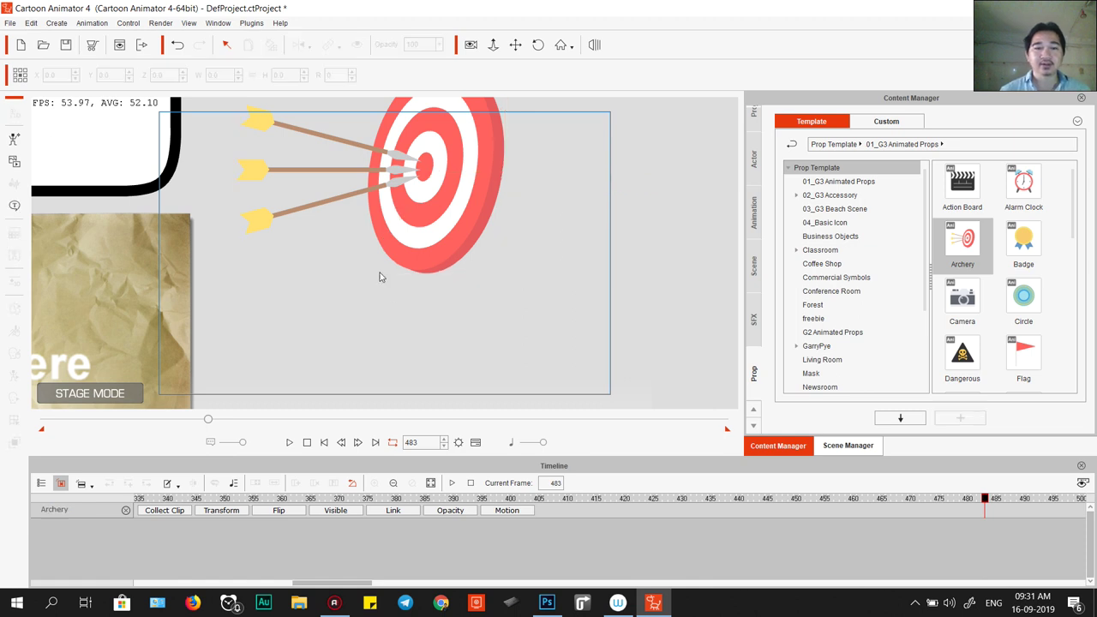
{"action": "left_click", "coordinate": [47, 48]}
{"action": "left_click", "coordinate": [601, 331]}
{"action": "left_click", "coordinate": [16, 163]}
{"action": "left_click", "coordinate": [667, 266]}
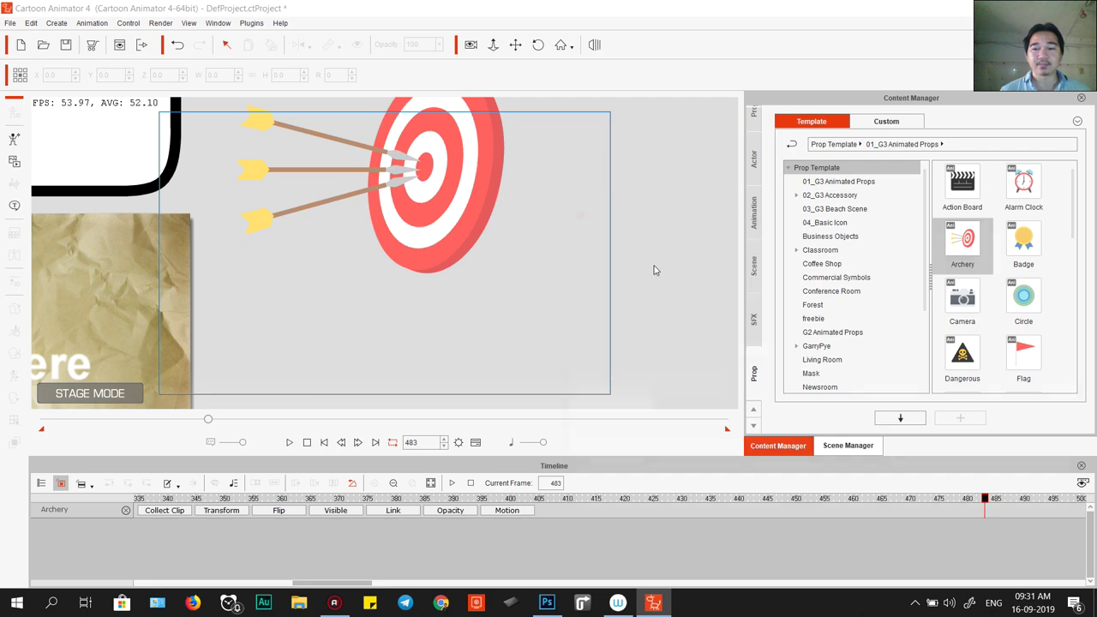
{"action": "double_click", "coordinate": [771, 306]}
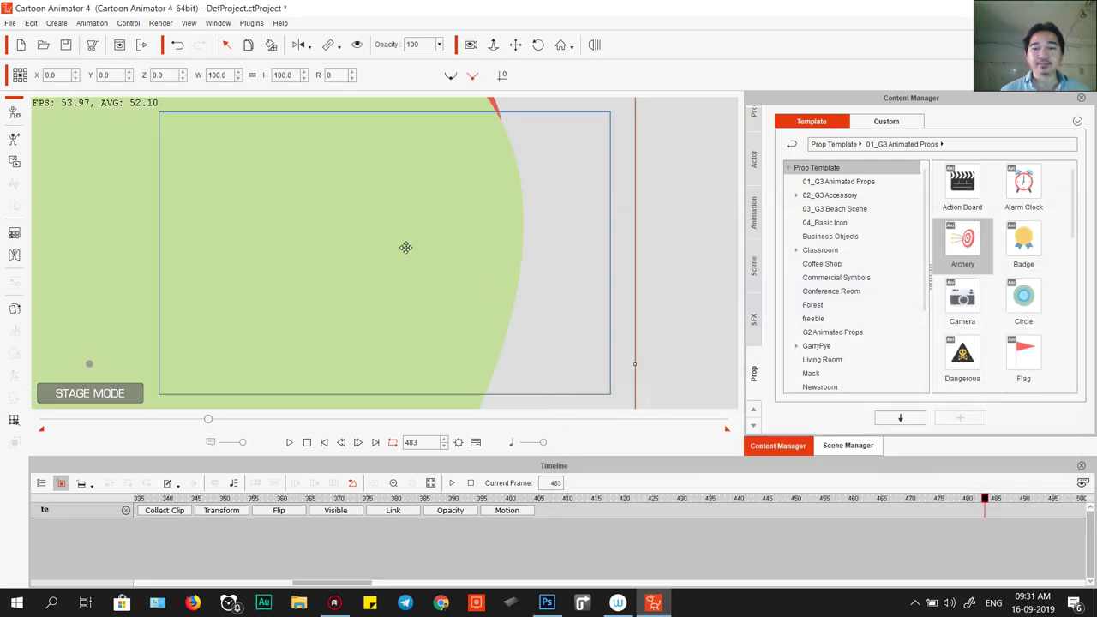
- Scale the green shape to about 22.2% in width and height and place it over the archery target
{"action": "left_click_drag", "start_coordinate": [539, 216], "coordinate": [431, 359]}
{"action": "left_click_drag", "start_coordinate": [375, 264], "coordinate": [475, 234]}
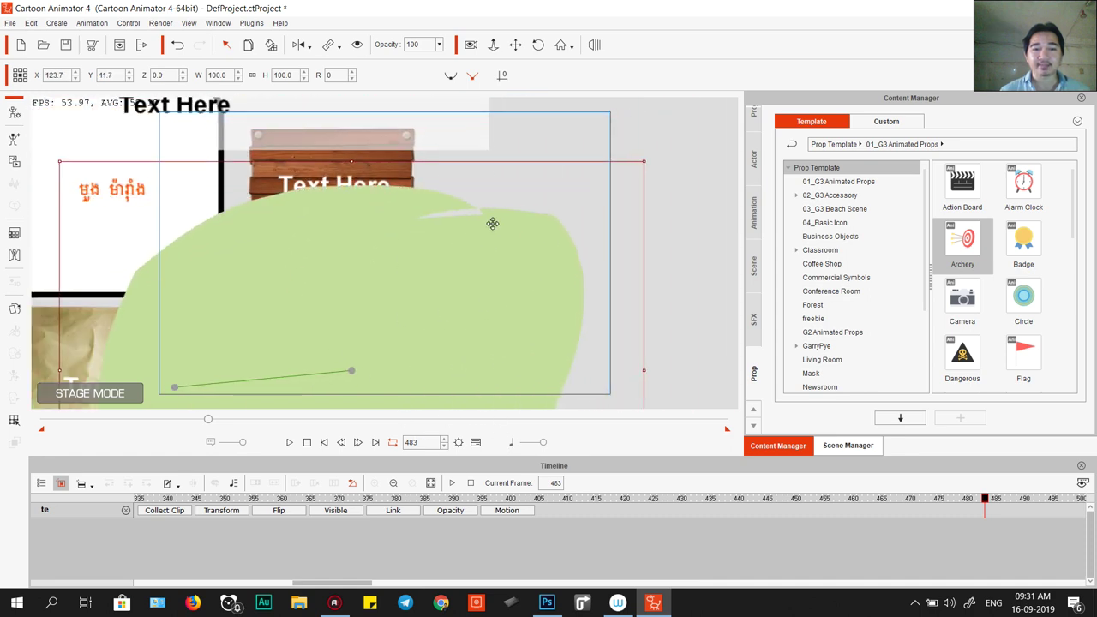
{"action": "left_click_drag", "start_coordinate": [642, 159], "coordinate": [429, 343]}
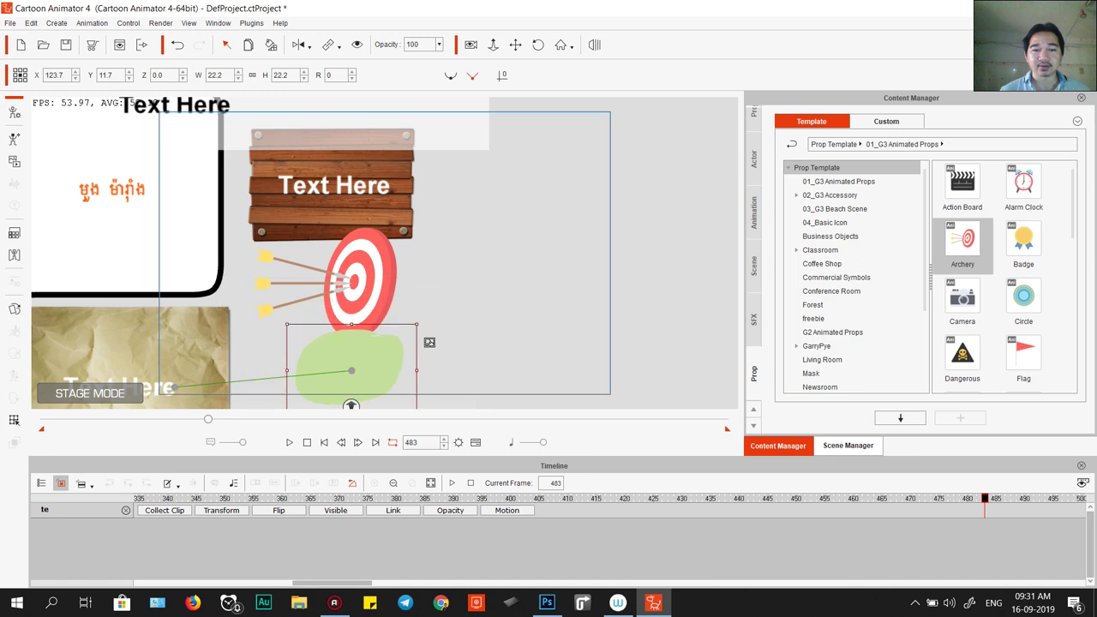
{"action": "left_click", "coordinate": [391, 279]}
- Examine the green shape's edge sharpness against the archery target up close, and restore the default view of the whole stage
{"action": "scroll", "coordinate": [390, 255], "scroll_direction": "up", "scroll_amount": 5}
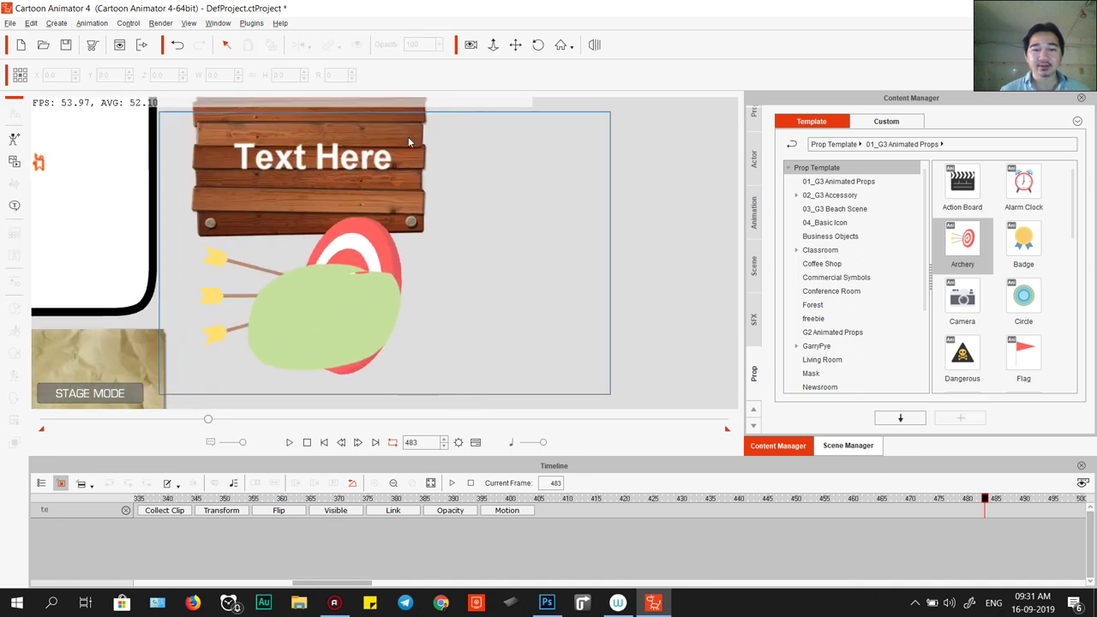
{"action": "scroll", "coordinate": [408, 153], "scroll_direction": "up", "scroll_amount": 8}
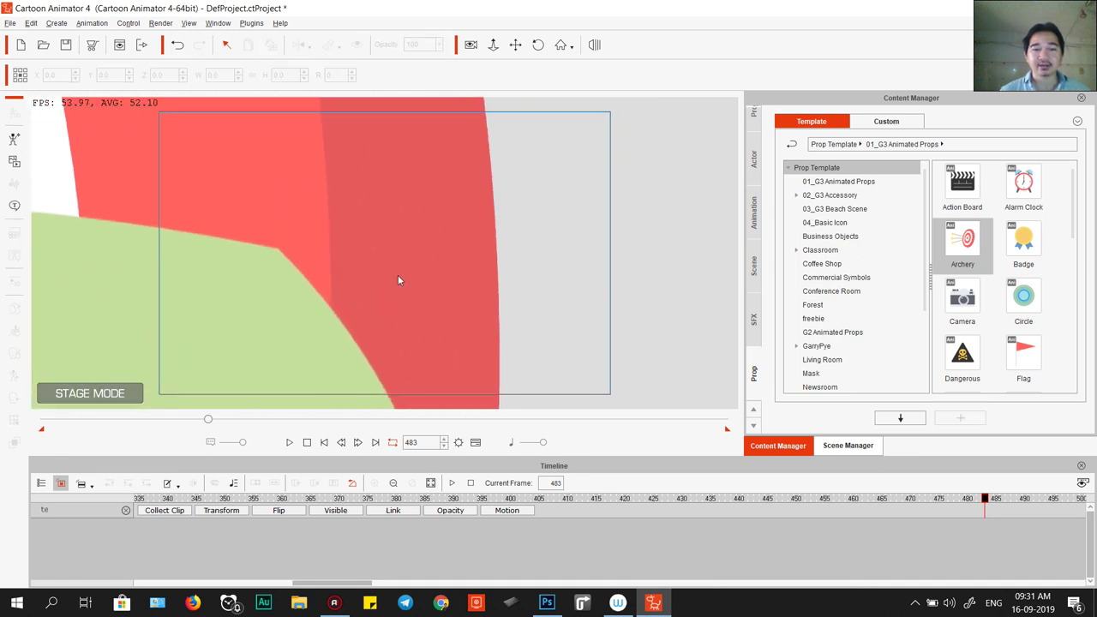
{"action": "scroll", "coordinate": [396, 274], "scroll_direction": "down", "scroll_amount": 3}
{"action": "scroll", "coordinate": [294, 306], "scroll_direction": "down", "scroll_amount": 5}
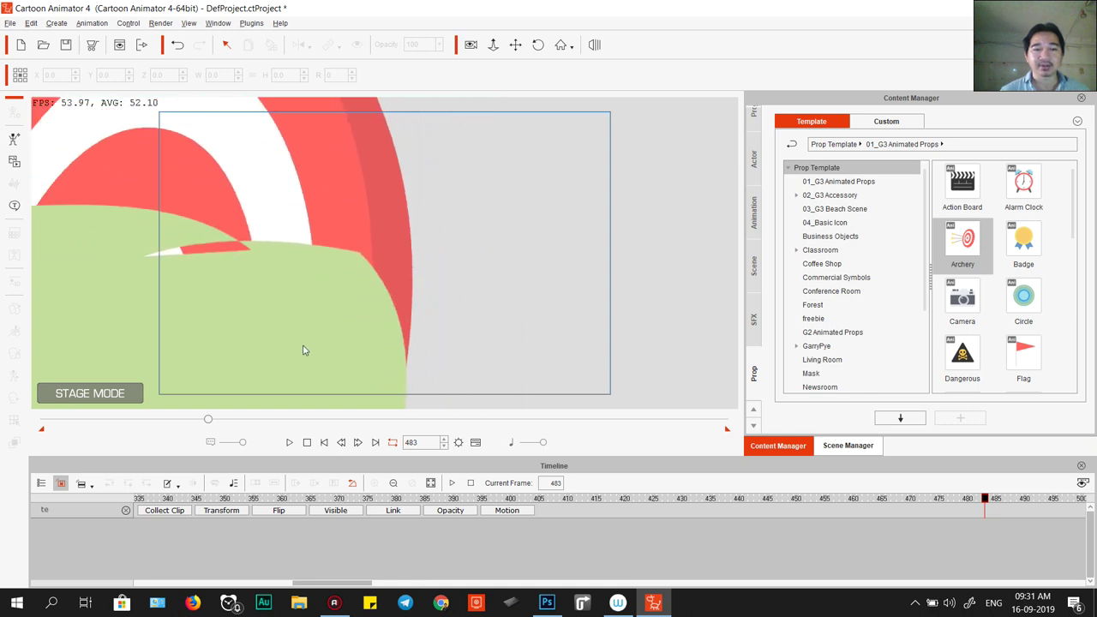
{"action": "scroll", "coordinate": [304, 343], "scroll_direction": "down", "scroll_amount": 5}
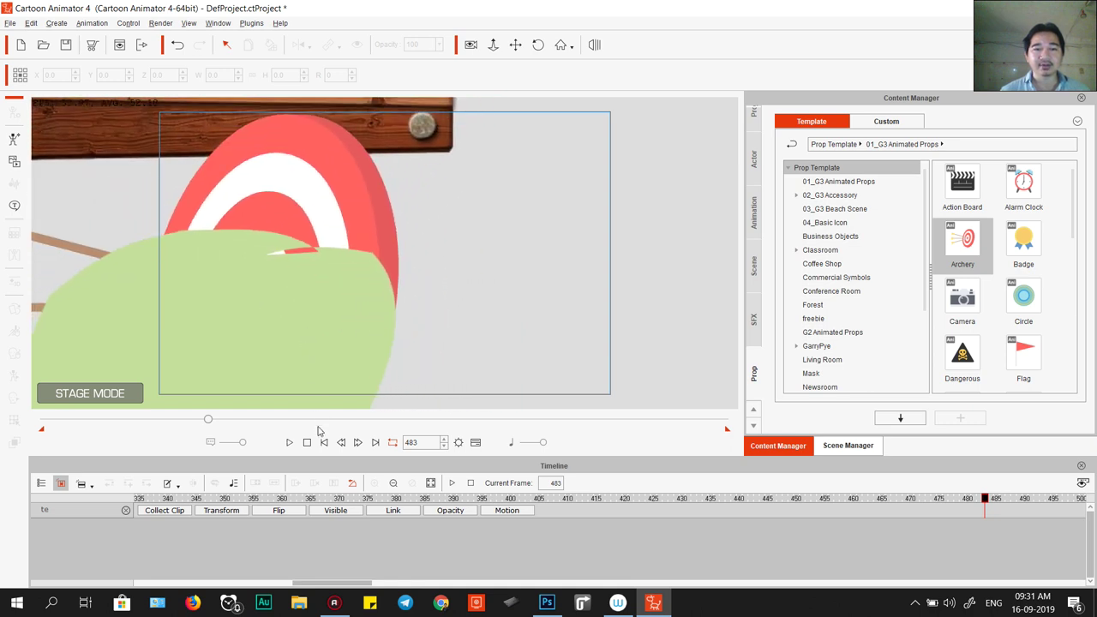
{"action": "left_click", "coordinate": [560, 45]}
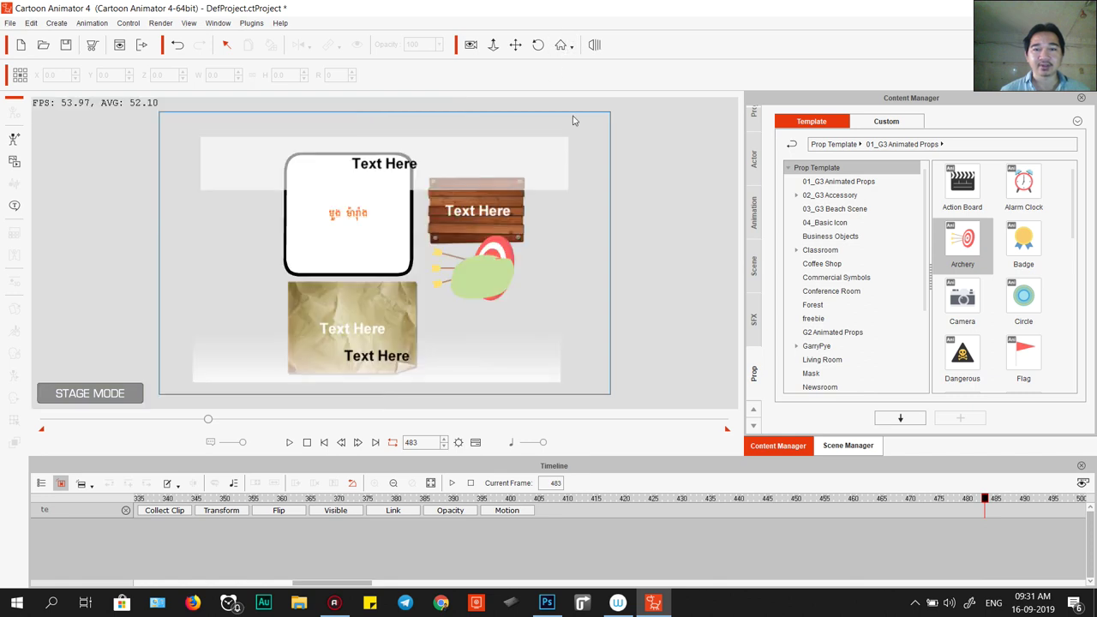
- Select the green shape that overlaps the archery target
{"action": "left_click", "coordinate": [480, 267]}
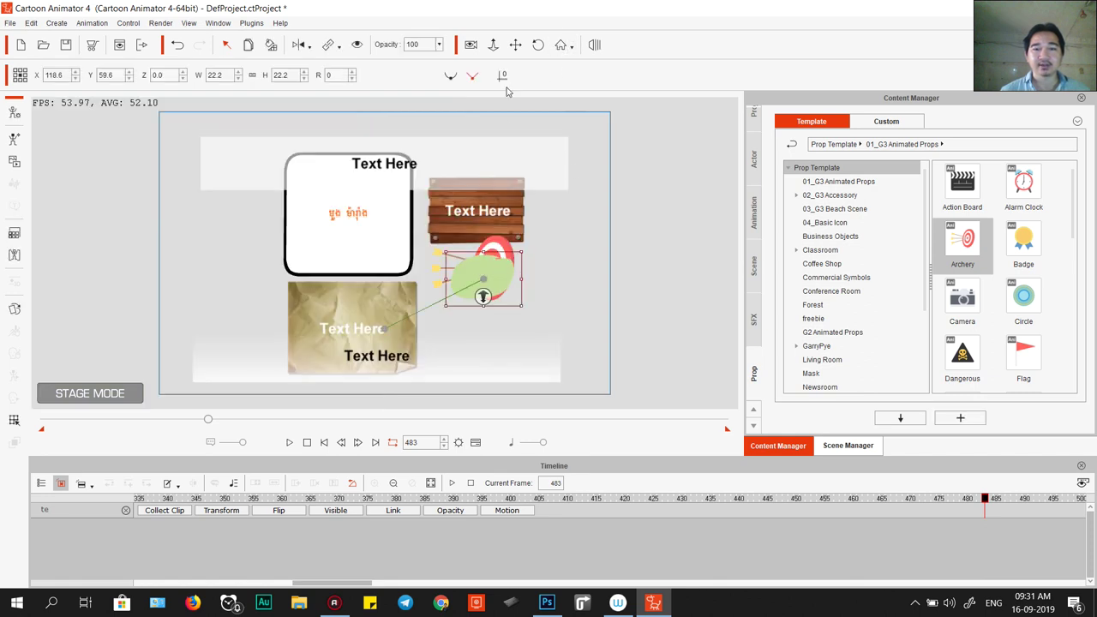
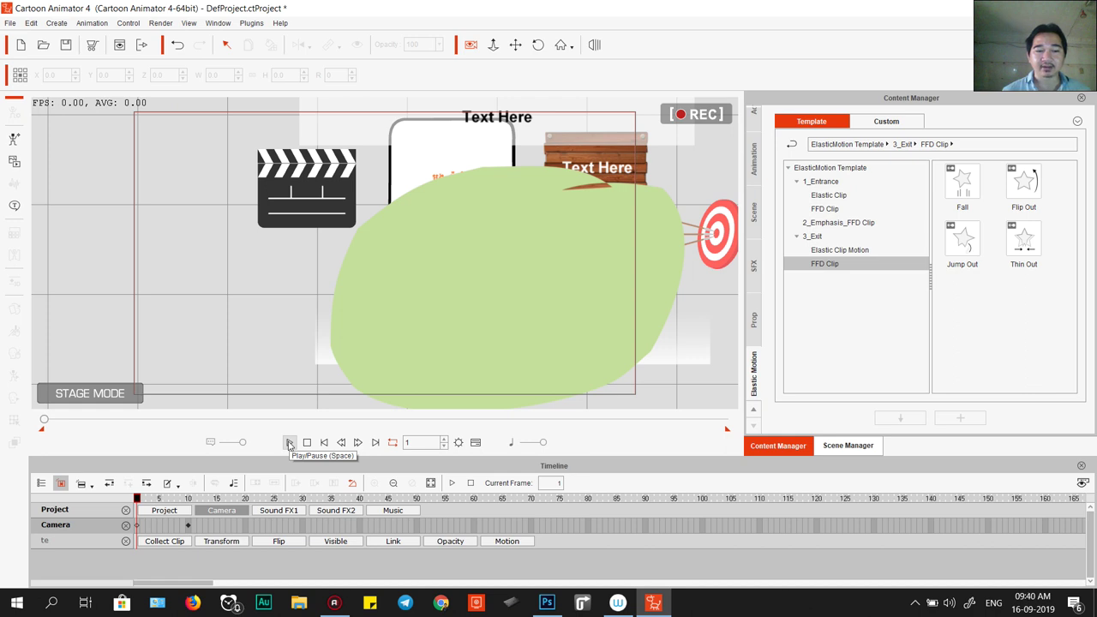
- Play the camera animation from frame 1 to check how fast it zooms into the orange text
{"action": "left_click", "coordinate": [288, 443]}
{"action": "left_click", "coordinate": [289, 444]}
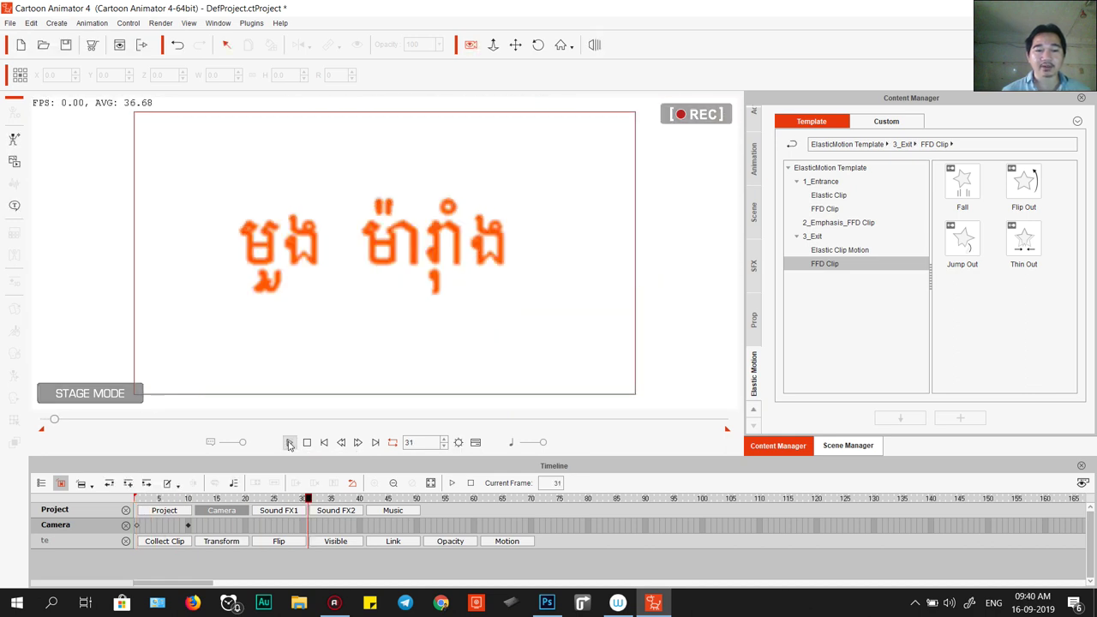
{"action": "left_click", "coordinate": [307, 443]}
{"action": "key", "text": "space"}
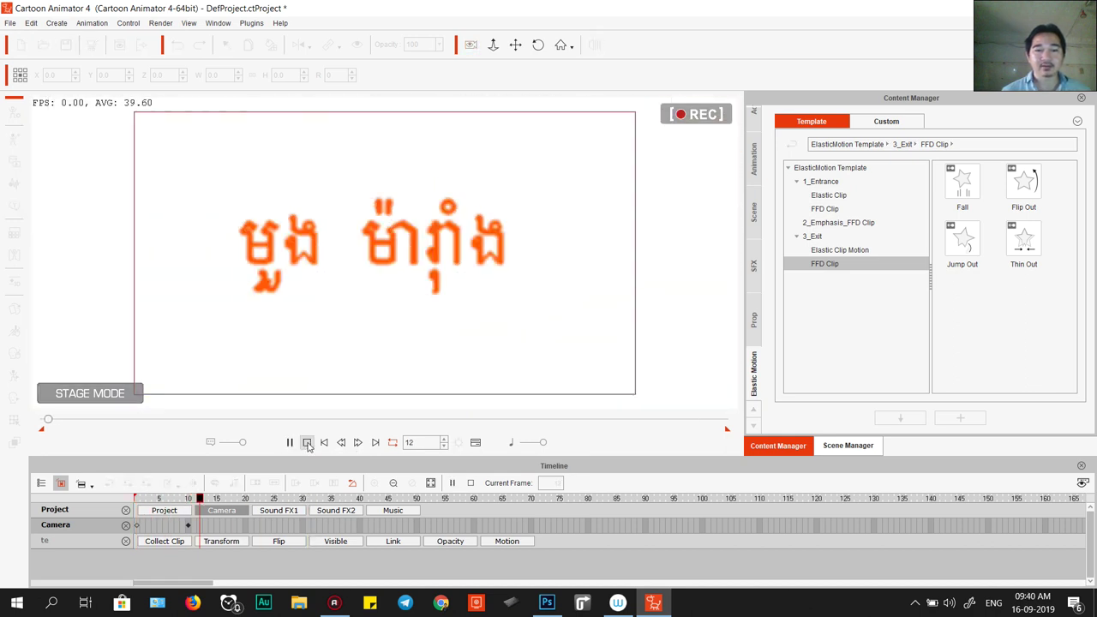
- Move the camera key at frame 10 to frame 30 and play the zoom at its new speed
{"action": "left_click", "coordinate": [187, 525]}
{"action": "left_click_drag", "start_coordinate": [188, 525], "coordinate": [302, 526]}
{"action": "left_click", "coordinate": [245, 526]}
{"action": "left_click", "coordinate": [301, 526]}
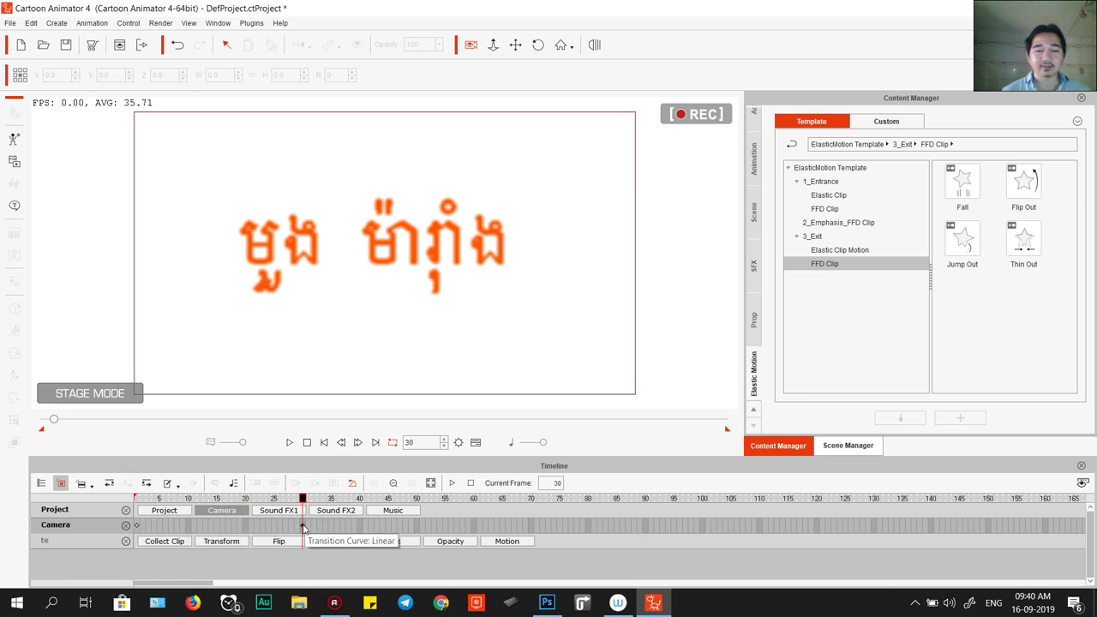
{"action": "key", "text": "space"}
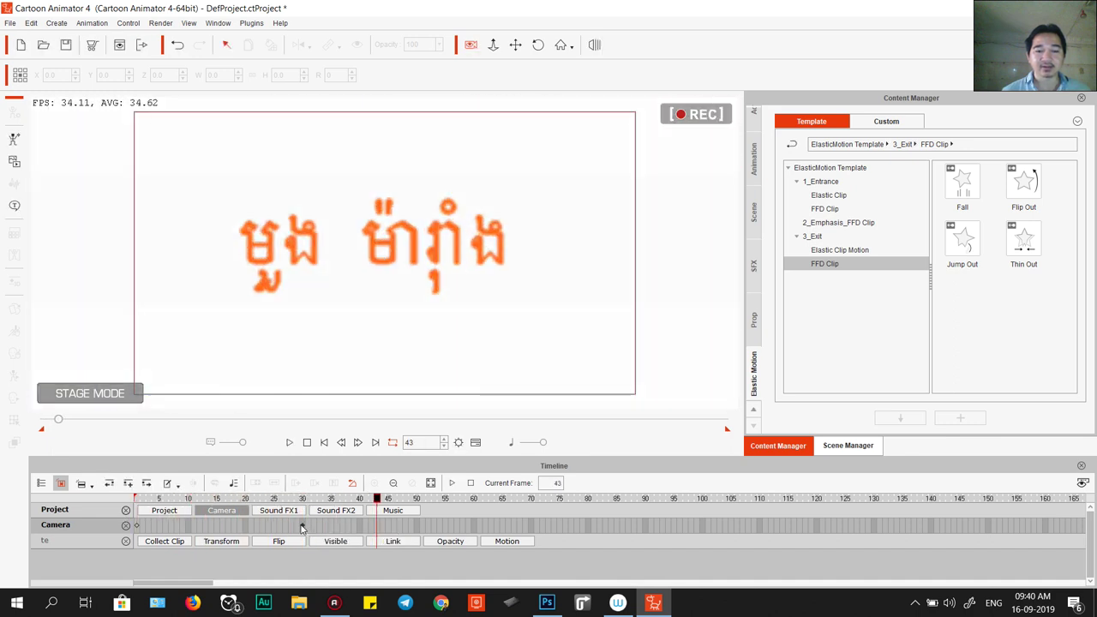
- Move the camera's closing zoom key to frame 100 and play the camera move from frame 1
{"action": "left_click_drag", "start_coordinate": [466, 527], "coordinate": [701, 526]}
{"action": "left_click", "coordinate": [703, 526]}
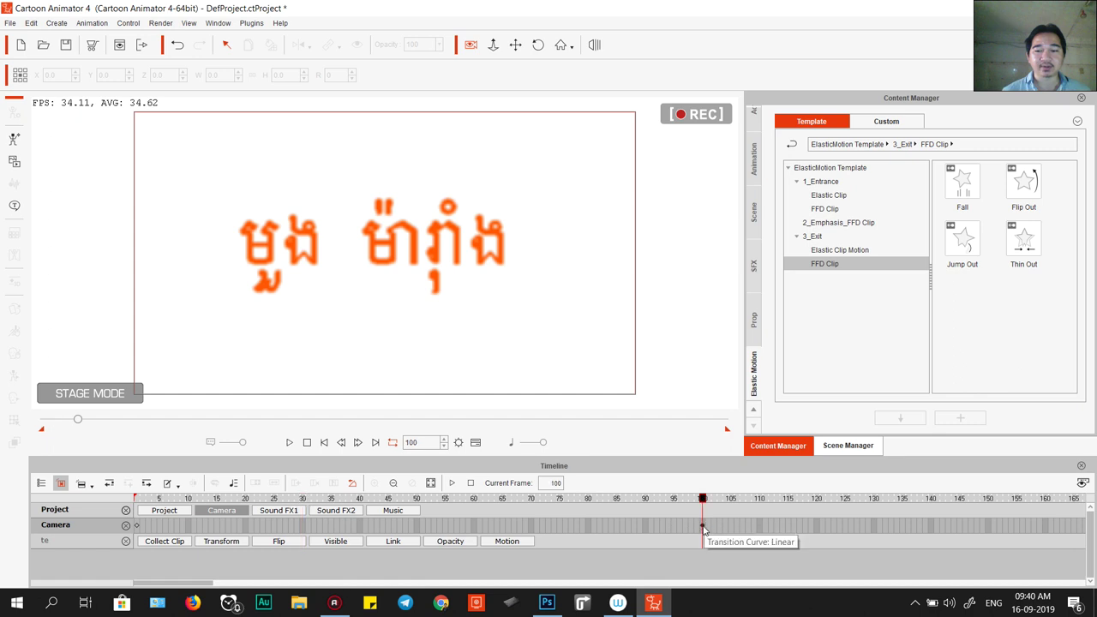
{"action": "left_click", "coordinate": [135, 526]}
{"action": "left_click", "coordinate": [703, 526]}
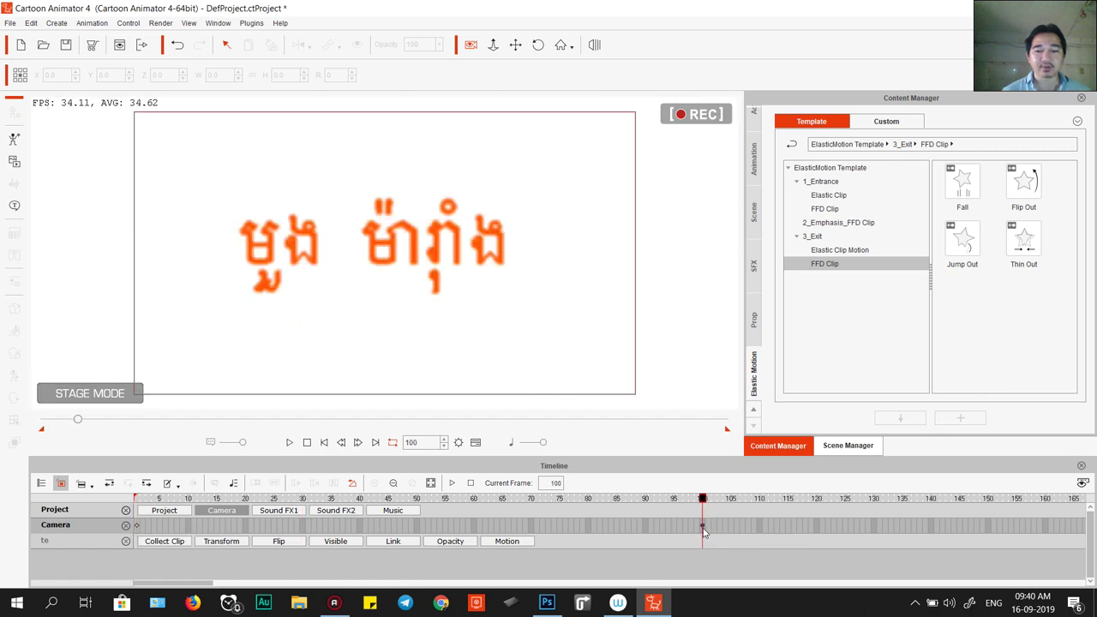
{"action": "left_click", "coordinate": [136, 526]}
{"action": "key", "text": "space"}
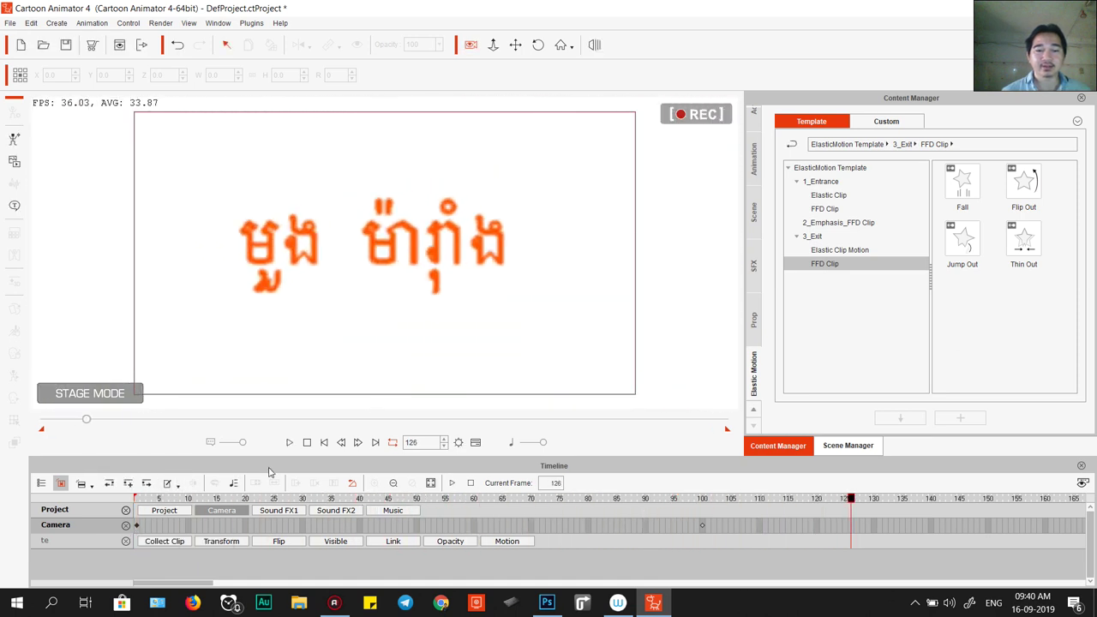
{"action": "left_click", "coordinate": [289, 442]}
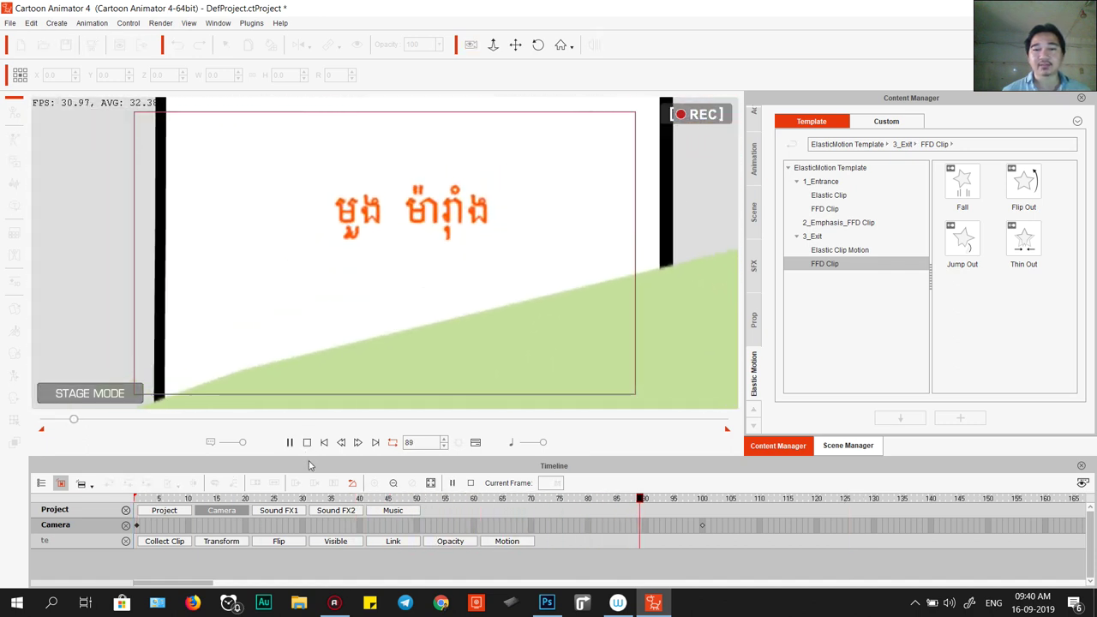
{"action": "key", "text": "space"}
- Add a camera key at frame 120 that holds the orange text close-up from frame 100
{"action": "left_click_drag", "start_coordinate": [735, 501], "coordinate": [840, 507]}
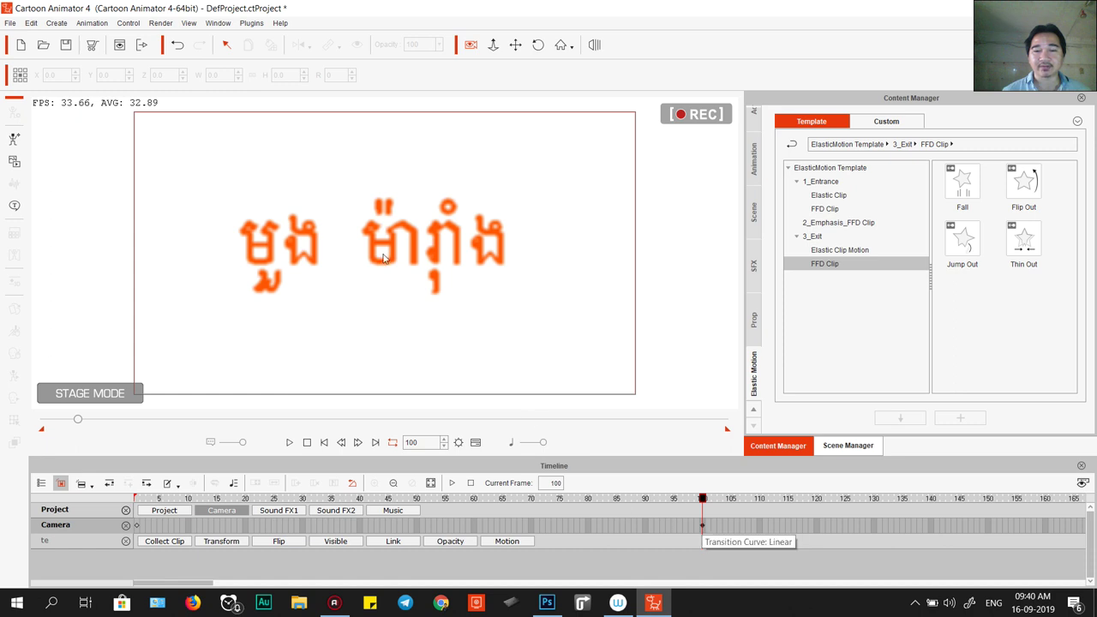
{"action": "left_click", "coordinate": [819, 528]}
{"action": "left_click", "coordinate": [754, 529]}
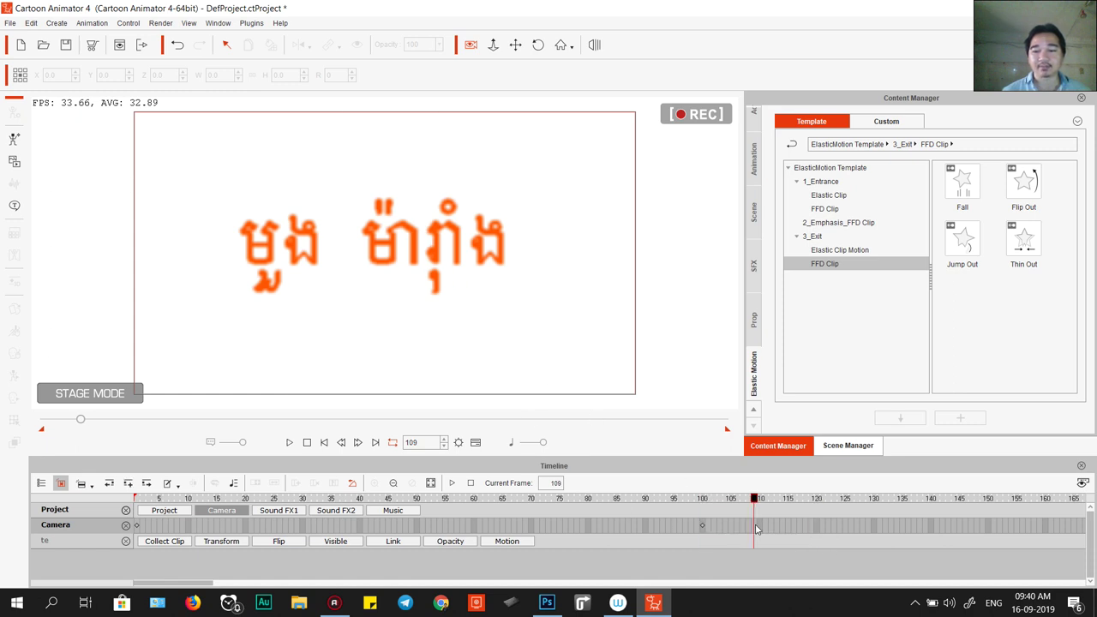
{"action": "left_click_drag", "start_coordinate": [695, 526], "coordinate": [825, 531]}
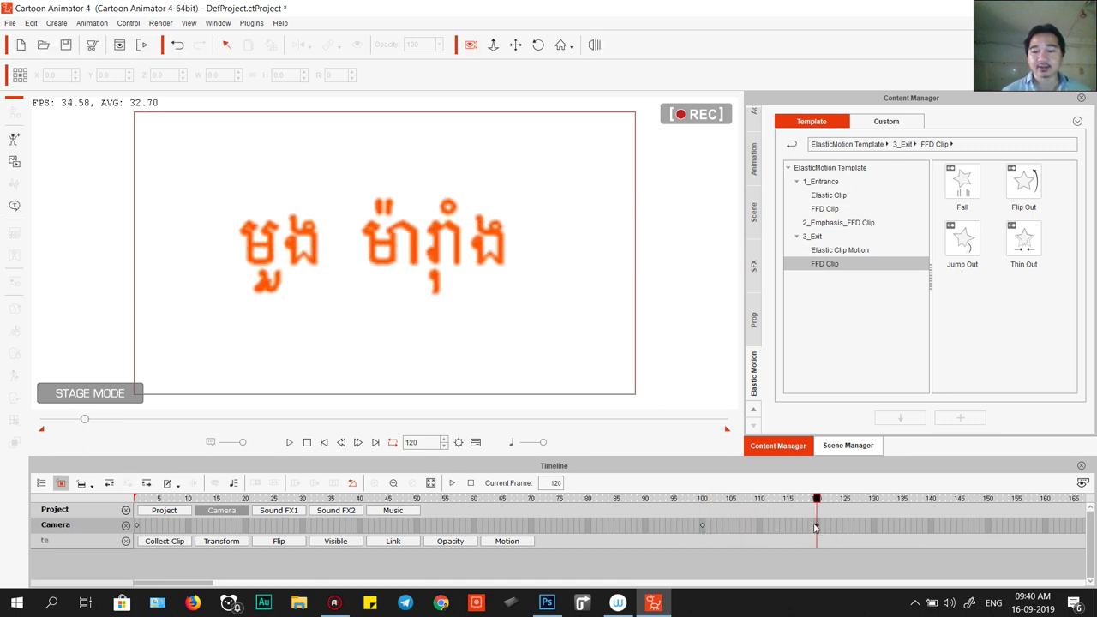
- Add a camera key at frame 150 framing the archery target close up, and play the section after frame 100
{"action": "left_click_drag", "start_coordinate": [816, 498], "coordinate": [988, 499]}
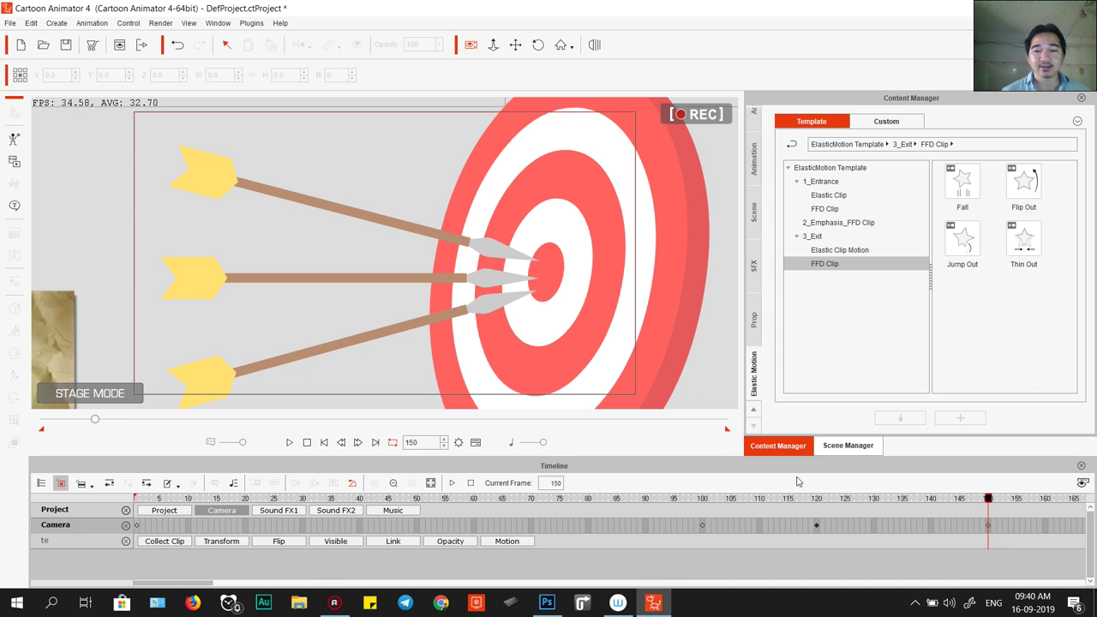
{"action": "left_click", "coordinate": [703, 525]}
{"action": "key", "text": "space"}
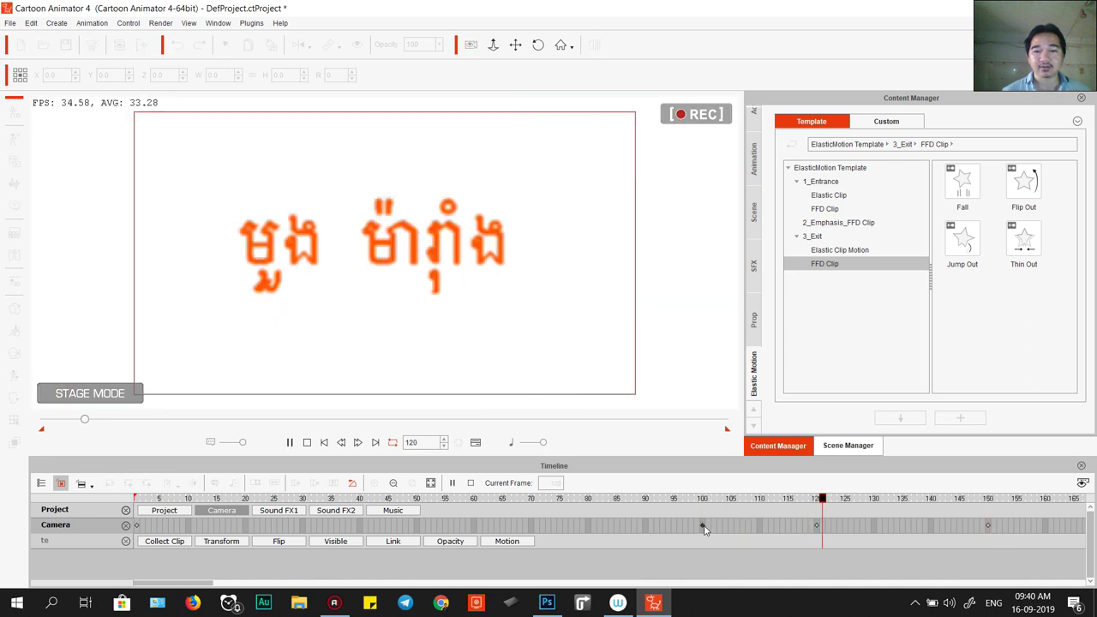
{"action": "key", "text": "space"}
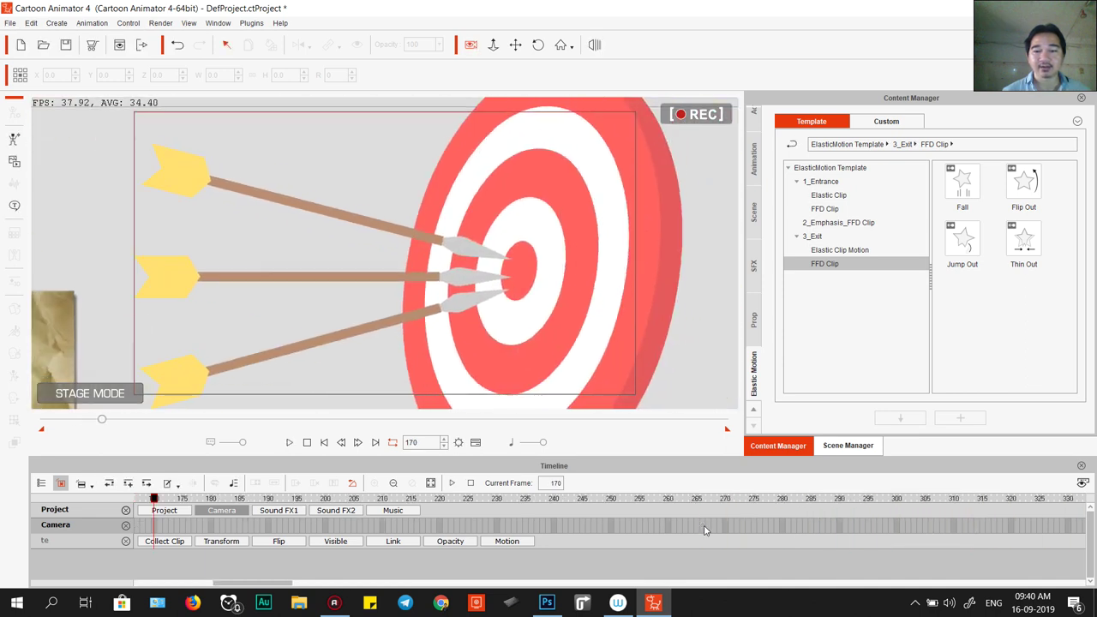
{"action": "left_click_drag", "start_coordinate": [266, 587], "coordinate": [235, 587]}
{"action": "left_click", "coordinate": [224, 525]}
{"action": "key", "text": "space"}
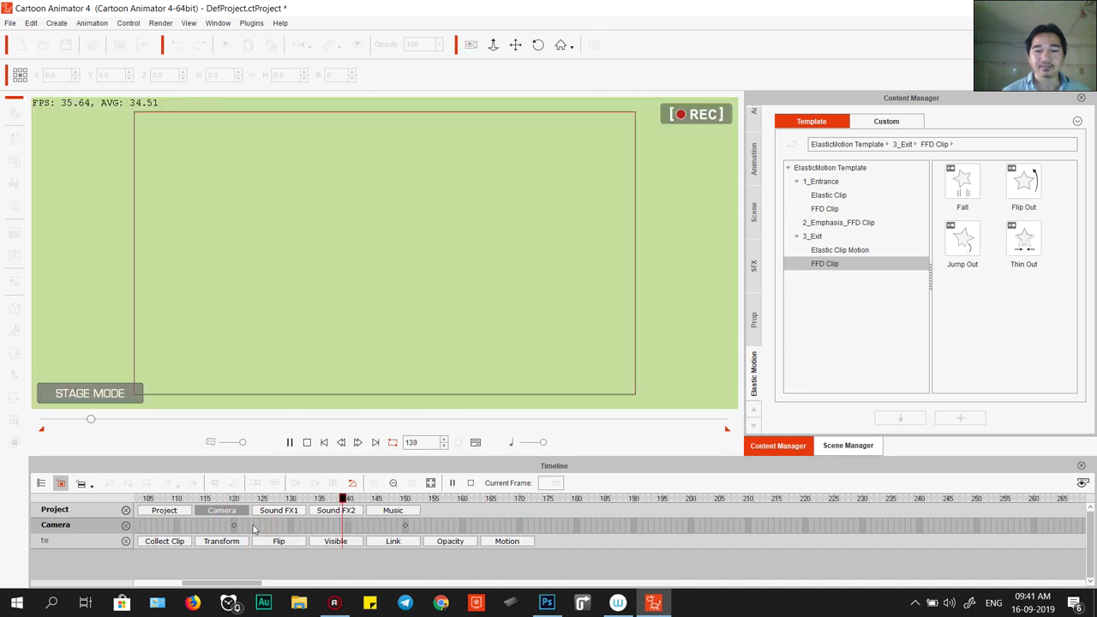
{"action": "key", "text": "space"}
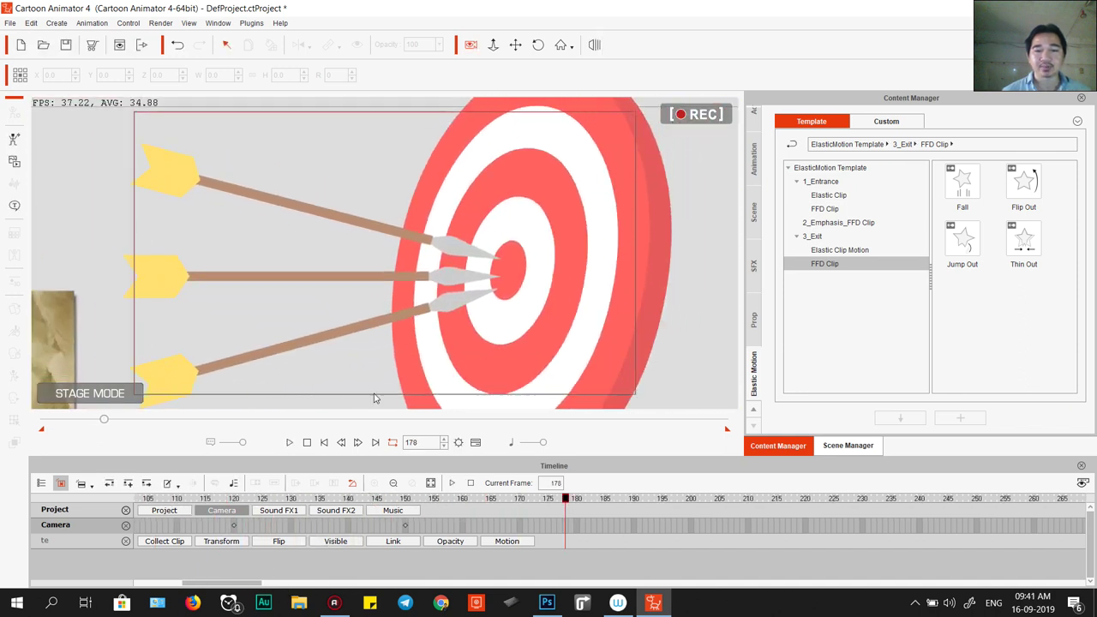
- Remove the object animation from the archery target prop and replay the camera move towards it
{"action": "left_click", "coordinate": [492, 275]}
{"action": "left_click_drag", "start_coordinate": [515, 231], "coordinate": [544, 232]}
{"action": "right_click", "coordinate": [549, 233]}
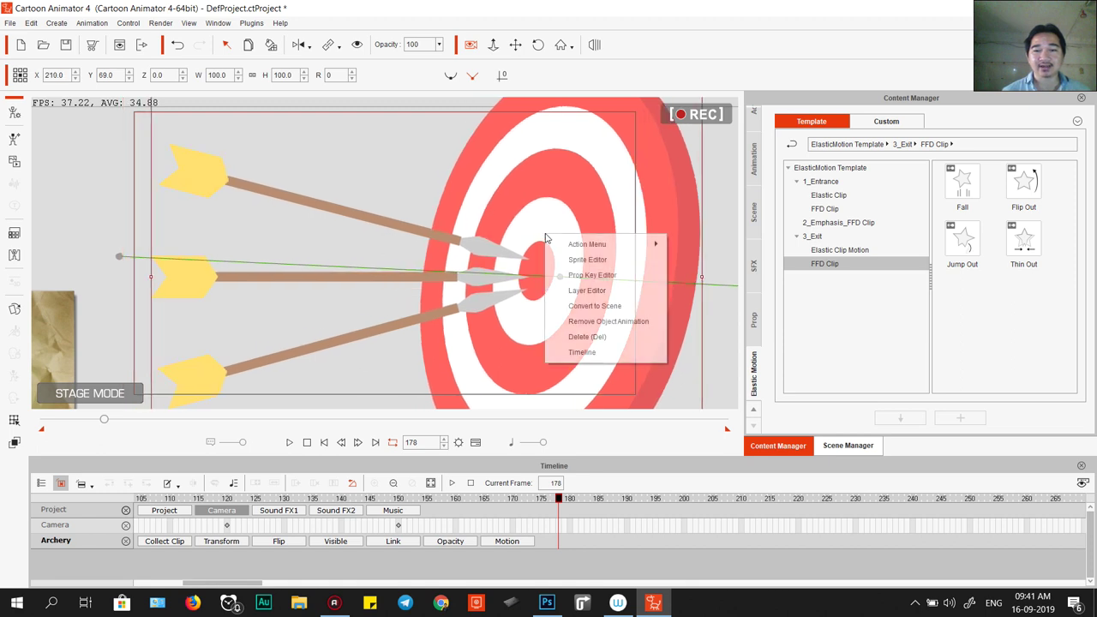
{"action": "left_click", "coordinate": [605, 320]}
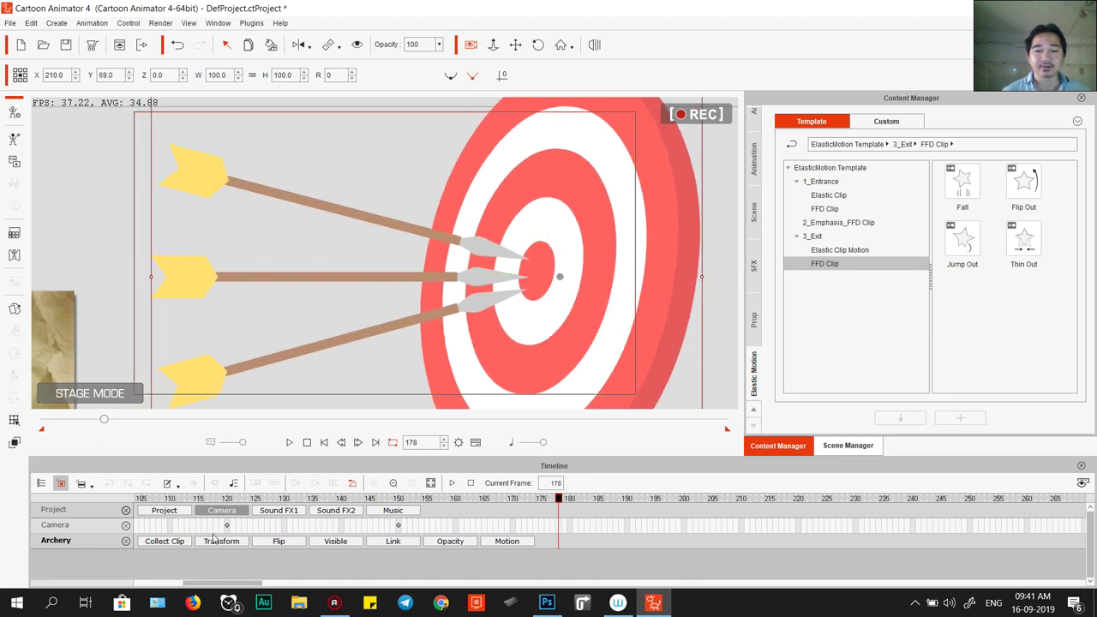
{"action": "key", "text": "space"}
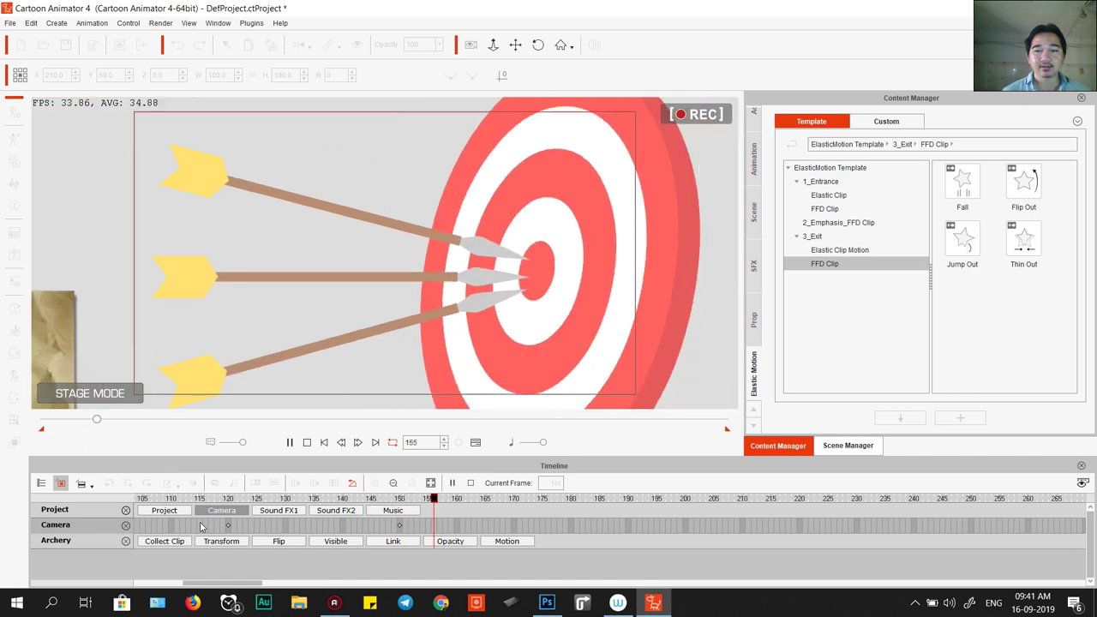
{"action": "left_click", "coordinate": [453, 482]}
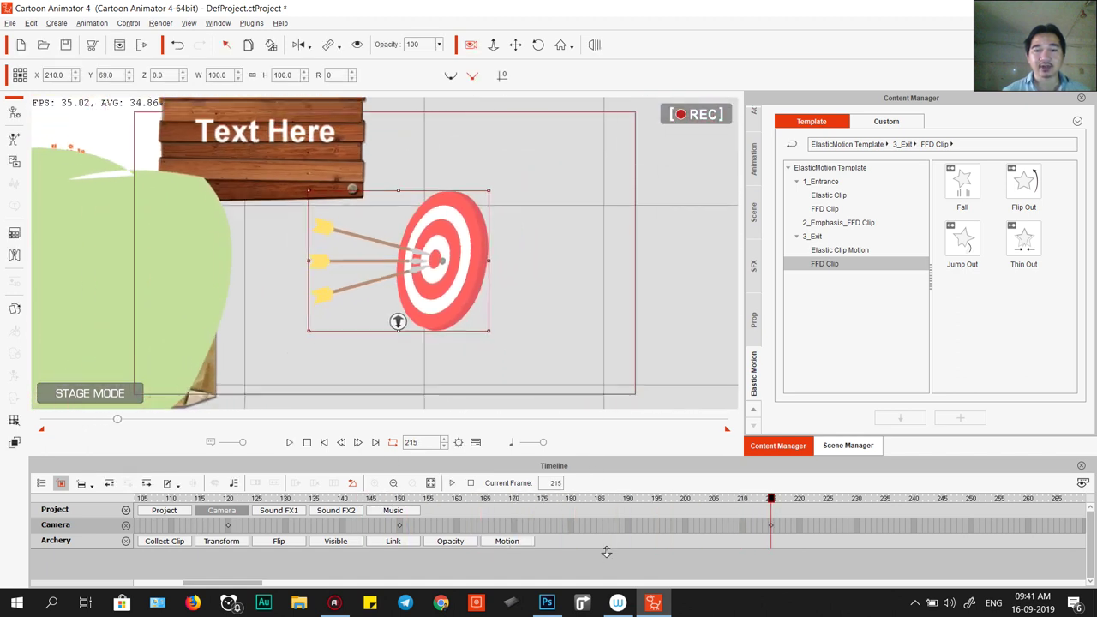
- Zoom the camera out at frame 215 to a Z value of about 1898.6
{"action": "scroll", "coordinate": [445, 330], "scroll_direction": "down", "scroll_amount": 3}
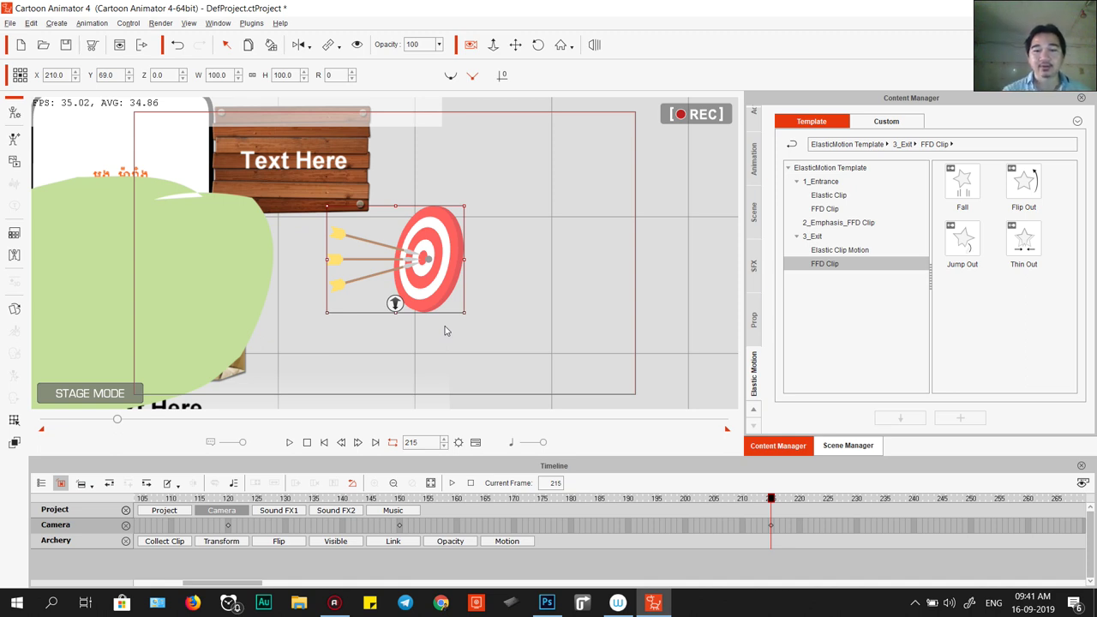
{"action": "scroll", "coordinate": [445, 343], "scroll_direction": "down", "scroll_amount": 5}
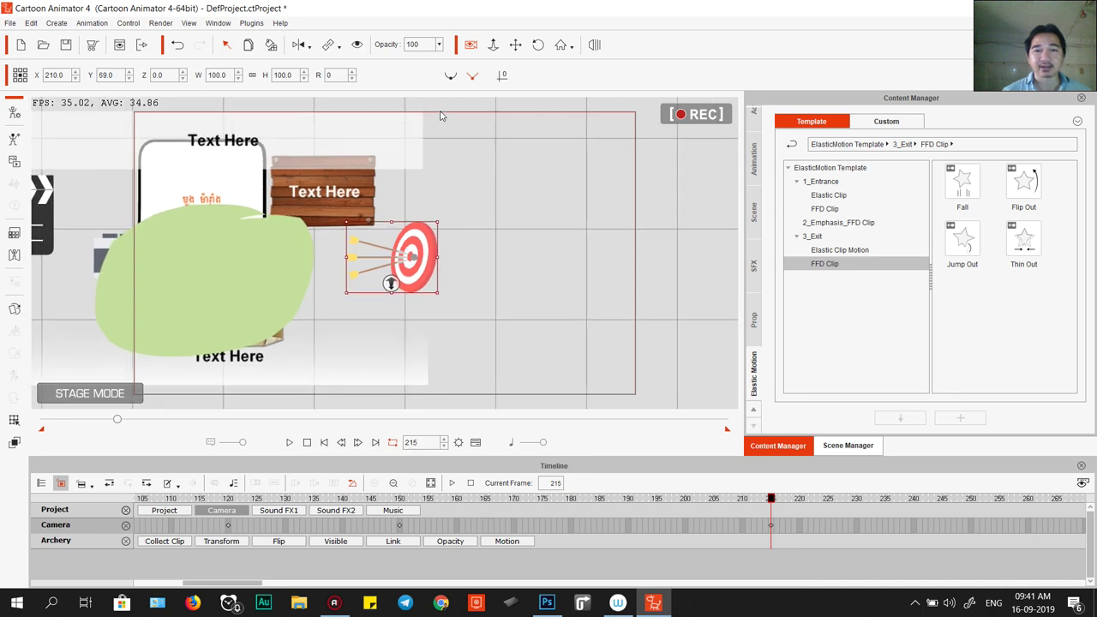
{"action": "left_click", "coordinate": [494, 45]}
{"action": "left_click_drag", "start_coordinate": [472, 264], "coordinate": [477, 104]}
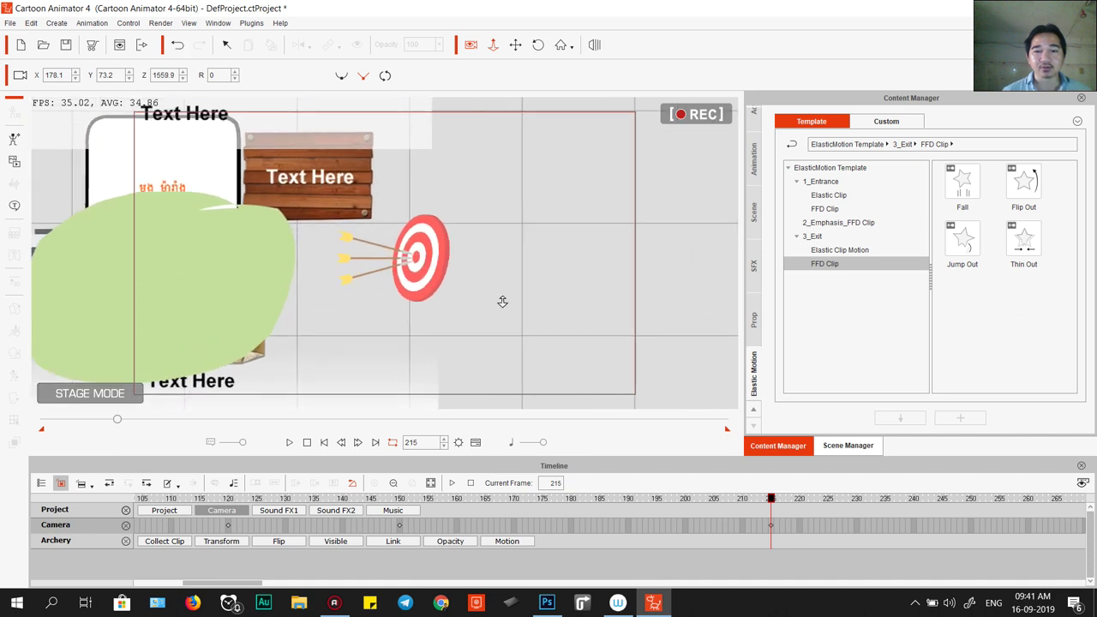
{"action": "left_click_drag", "start_coordinate": [503, 302], "coordinate": [489, 151]}
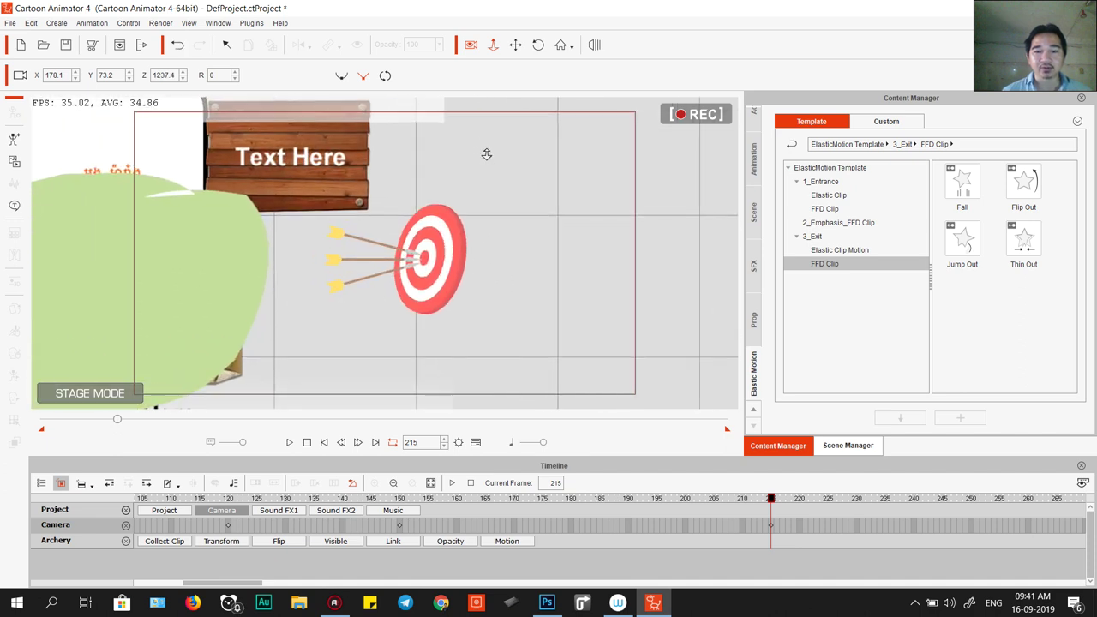
{"action": "left_click_drag", "start_coordinate": [524, 248], "coordinate": [536, 419]}
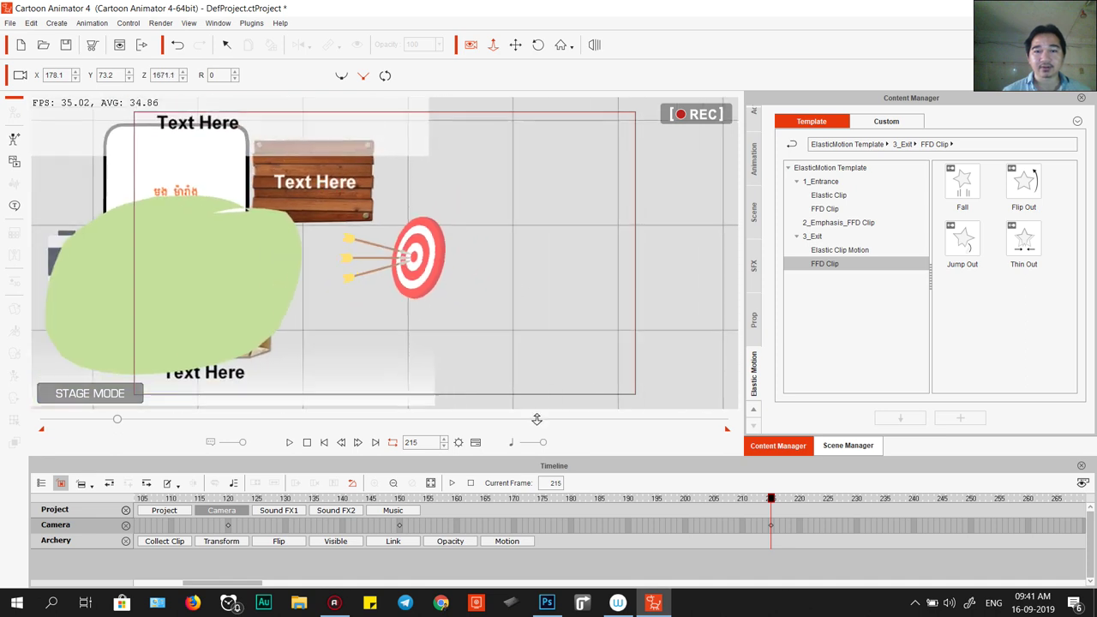
{"action": "mouse_move", "coordinate": [478, 280]}
{"action": "left_mouse_down"}
{"action": "mouse_move", "coordinate": [473, 292]}
{"action": "mouse_move", "coordinate": [490, 282]}
{"action": "left_mouse_up"}
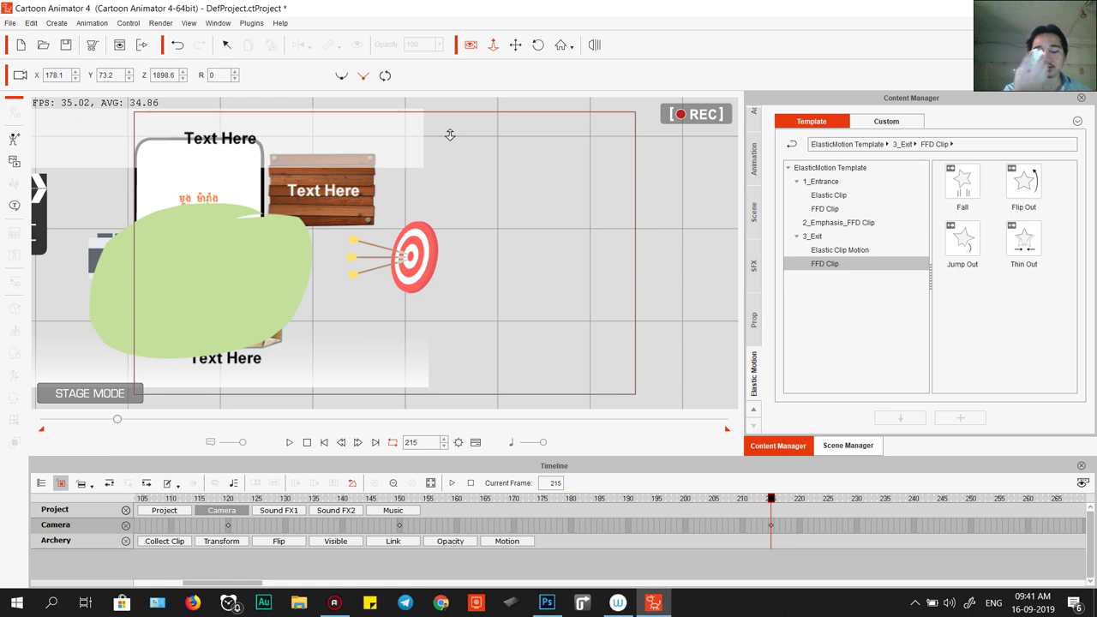
- Pan the camera at frame 215 to about X 122.7 and Y 60.0
{"action": "left_click_drag", "start_coordinate": [424, 208], "coordinate": [292, 255]}
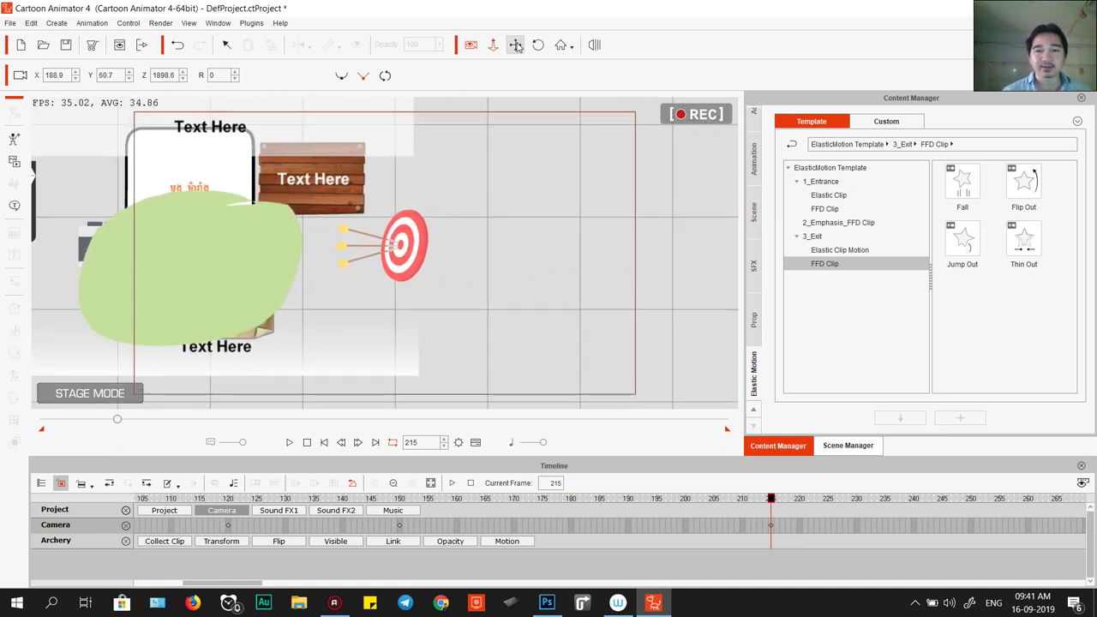
{"action": "left_click_drag", "start_coordinate": [507, 220], "coordinate": [555, 194]}
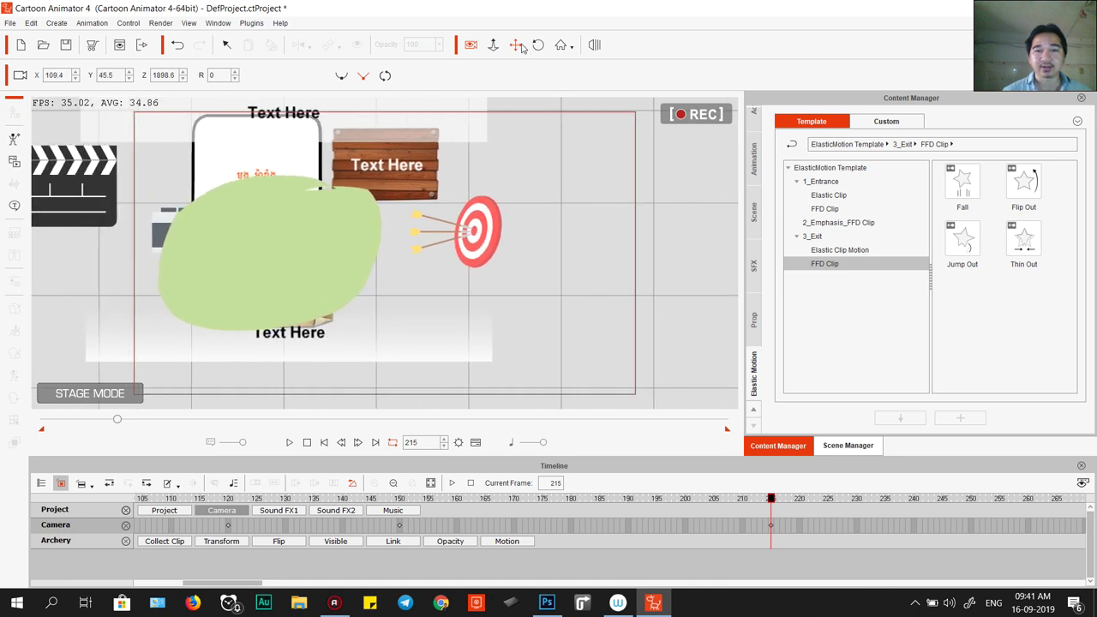
{"action": "left_click_drag", "start_coordinate": [475, 232], "coordinate": [541, 210]}
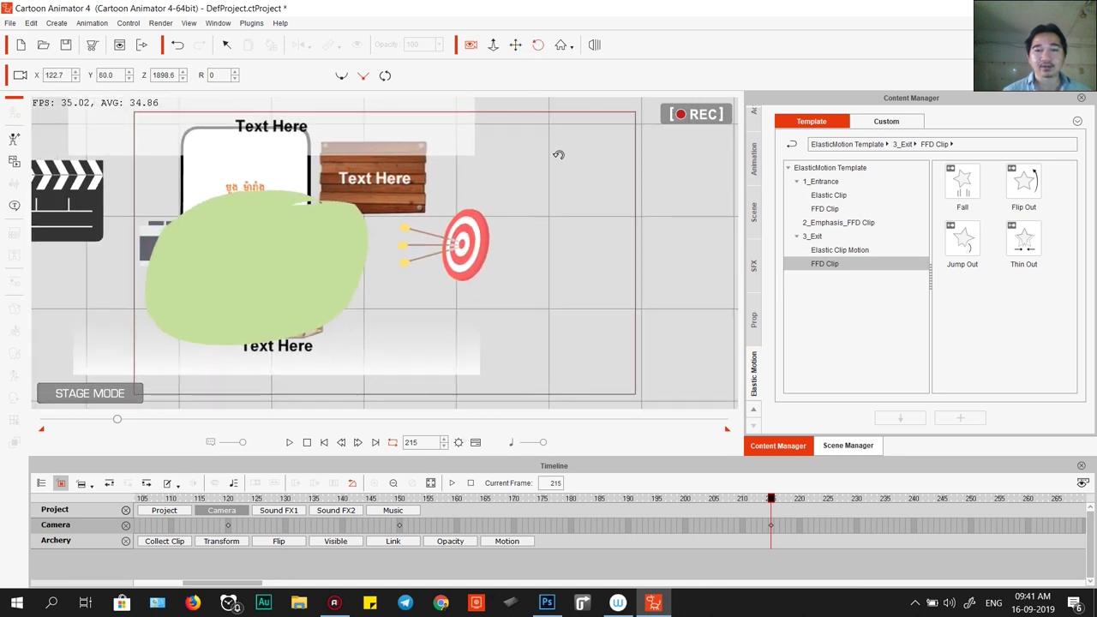
- Try rotating the camera by 2 to 3 degrees at frame 215, and reset its rotation to 0
{"action": "left_click_drag", "start_coordinate": [558, 154], "coordinate": [540, 174]}
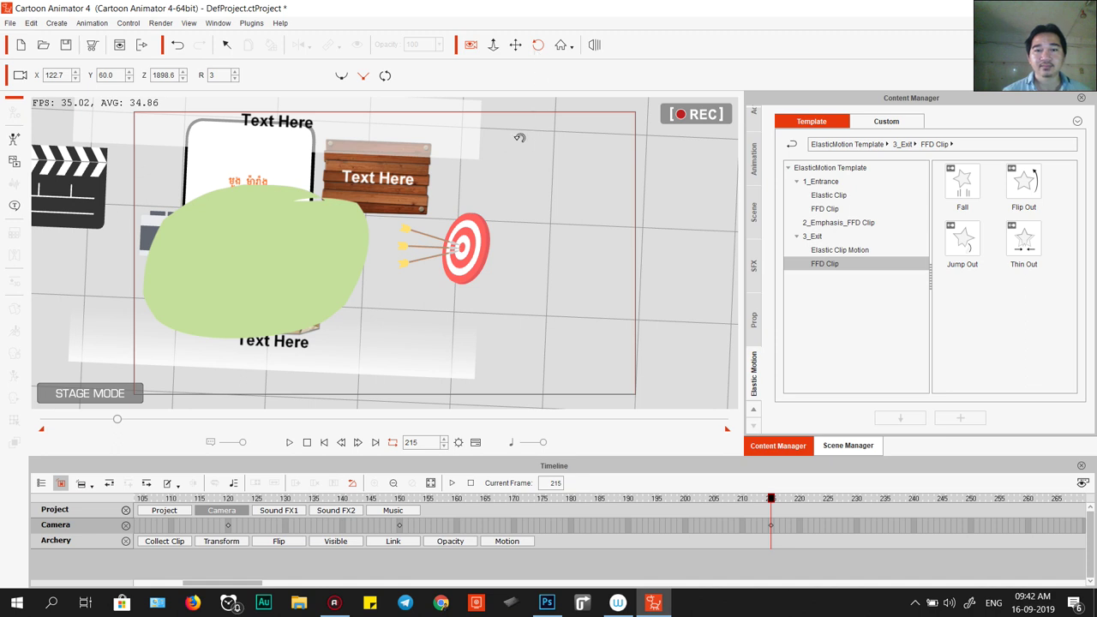
{"action": "left_click_drag", "start_coordinate": [537, 191], "coordinate": [535, 185]}
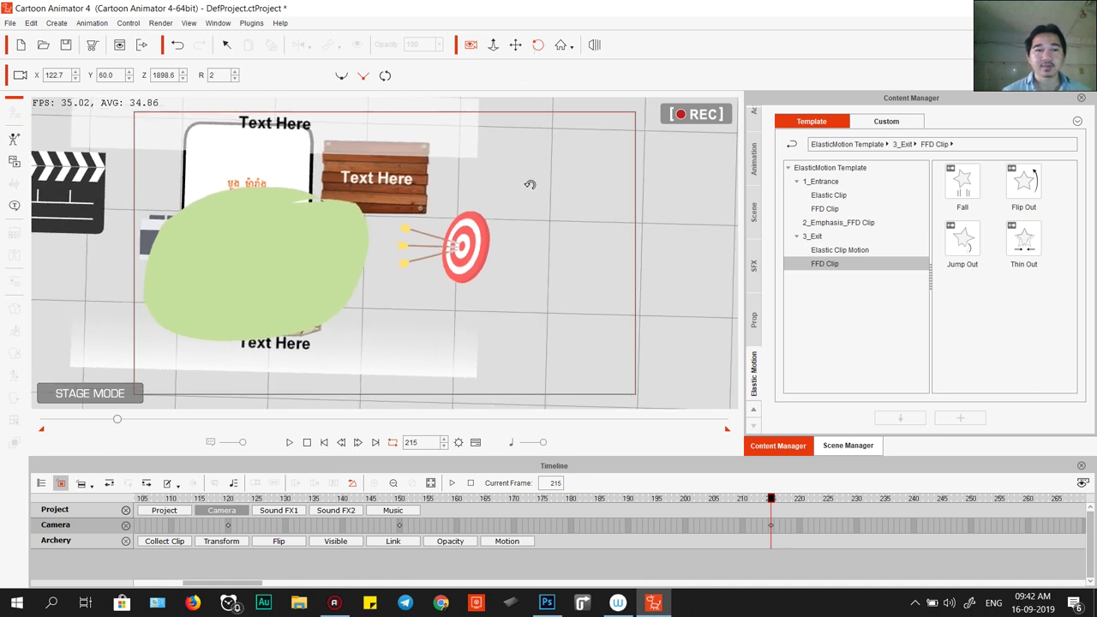
{"action": "type", "text": "0"}
{"action": "key", "text": "Return"}
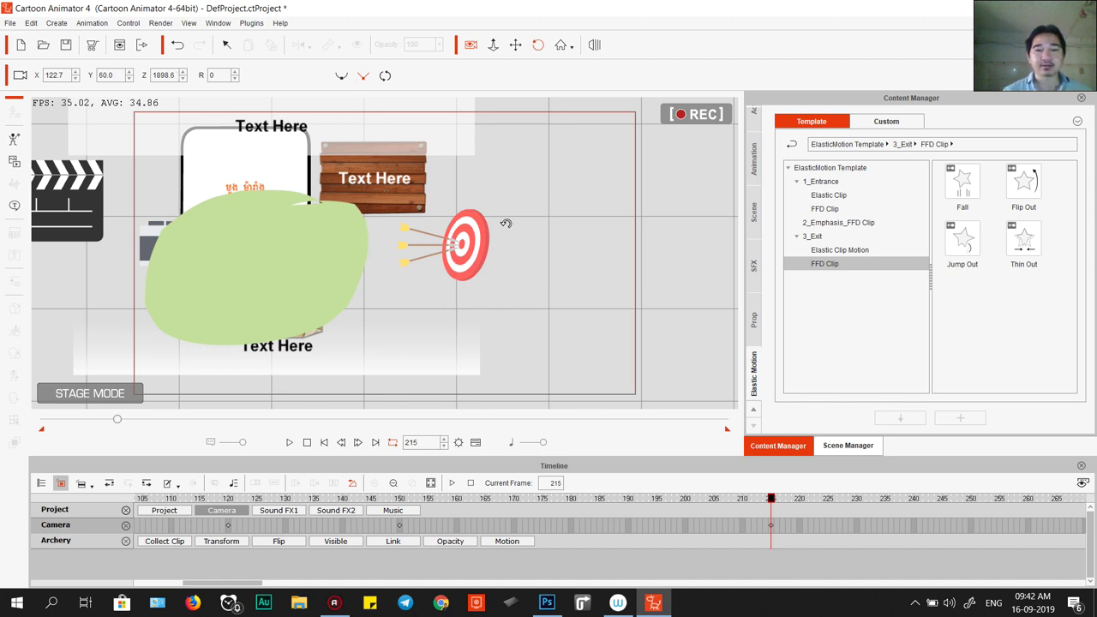
- Shift the camera at frame 215 to about X 23.2 and Y 71.4 to frame all the props
{"action": "left_click_drag", "start_coordinate": [376, 256], "coordinate": [465, 257]}
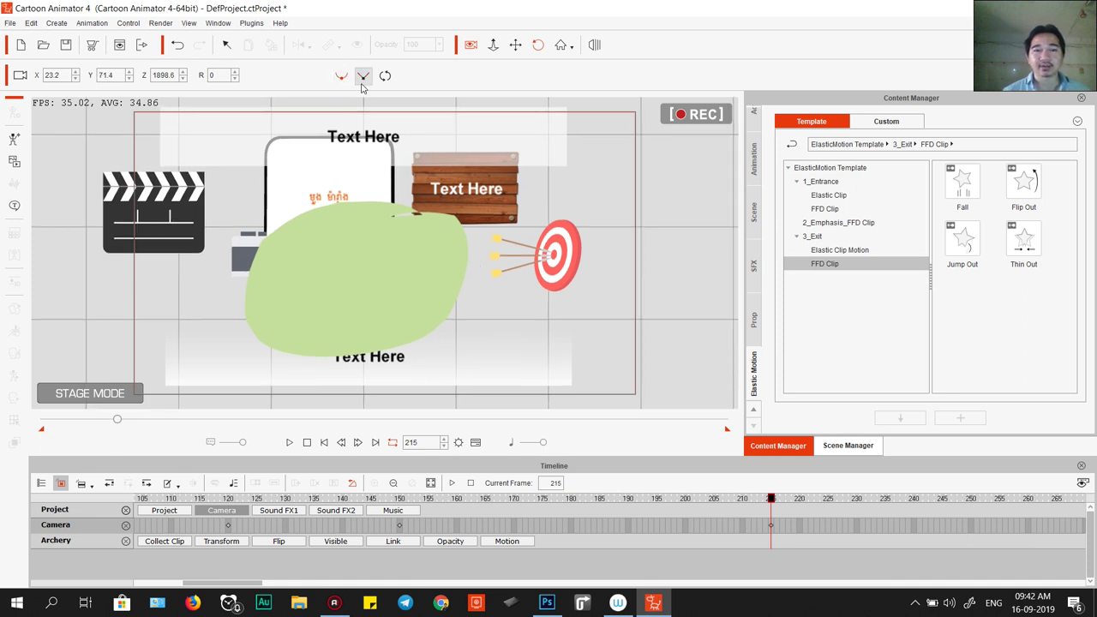
- Pan the camera at frame 215 to about X 92.7 and Y 79.0, and play back the move from frame 150
{"action": "left_click_drag", "start_coordinate": [328, 211], "coordinate": [211, 264]}
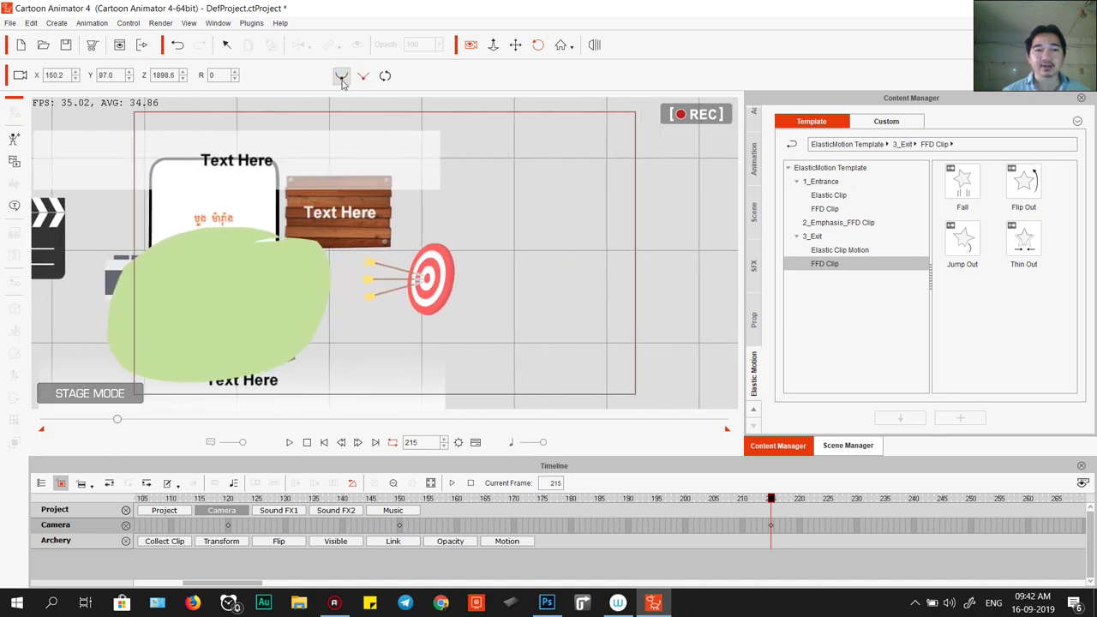
{"action": "left_click_drag", "start_coordinate": [334, 260], "coordinate": [403, 242]}
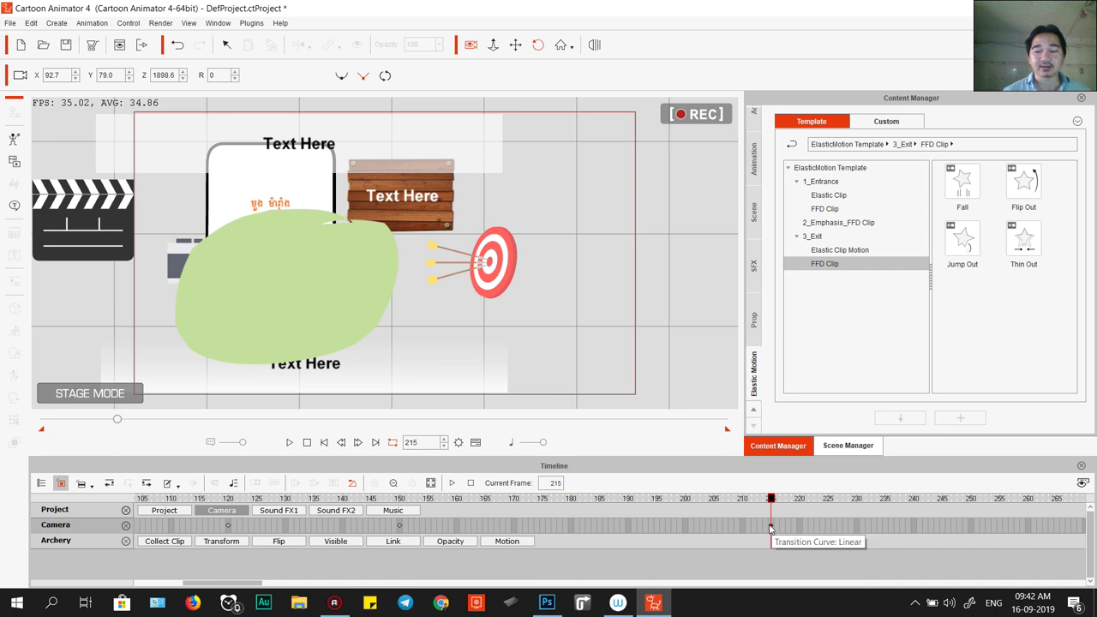
{"action": "left_click", "coordinate": [400, 525]}
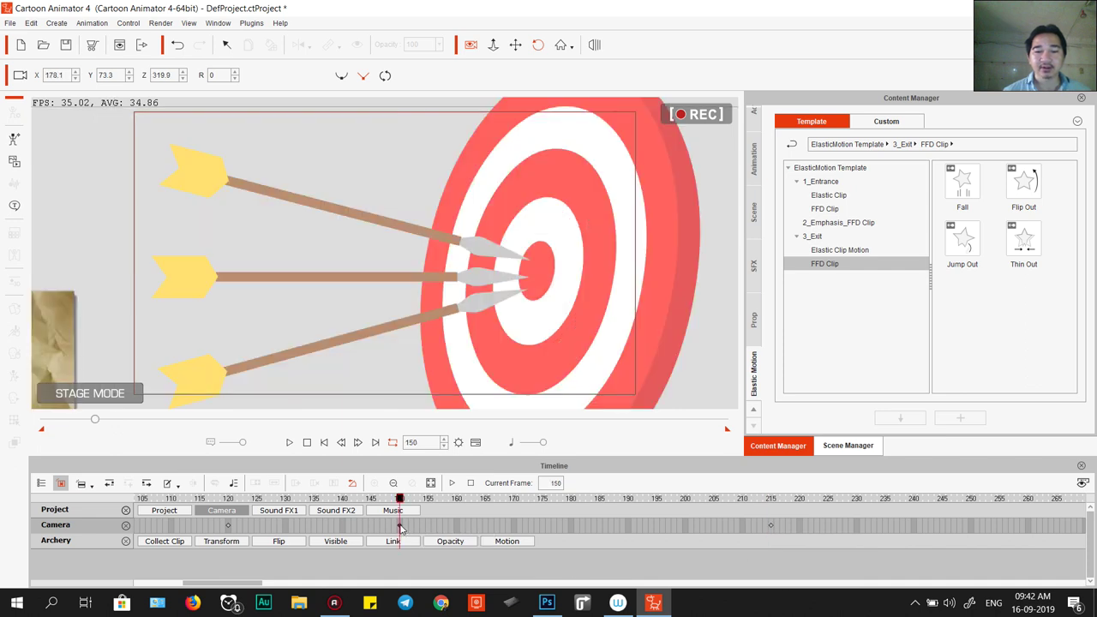
{"action": "key", "text": "space"}
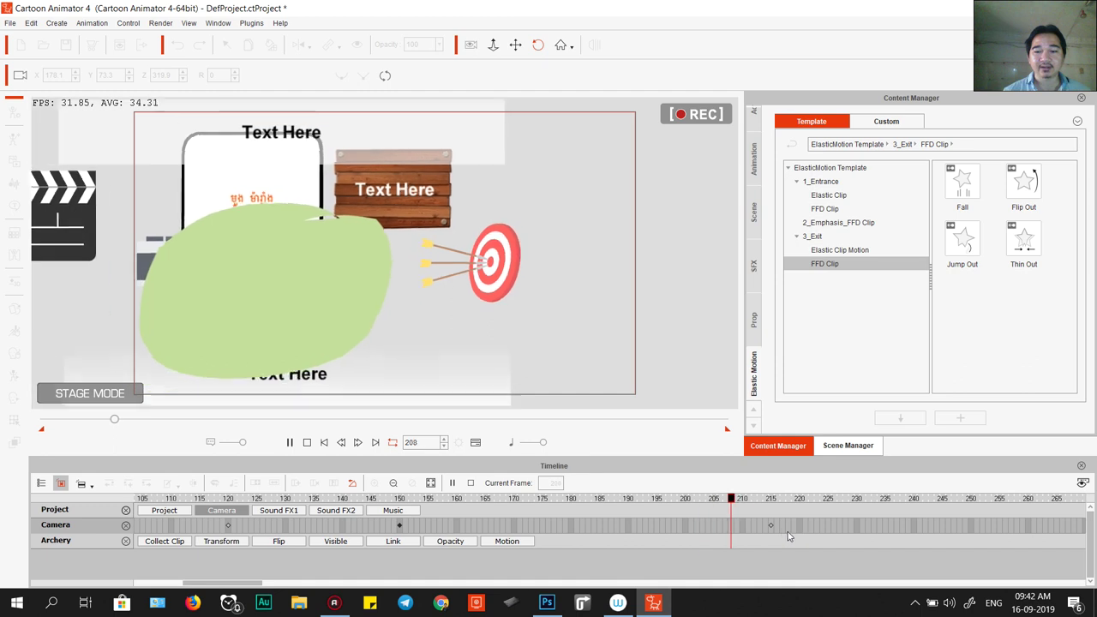
{"action": "left_click", "coordinate": [771, 526]}
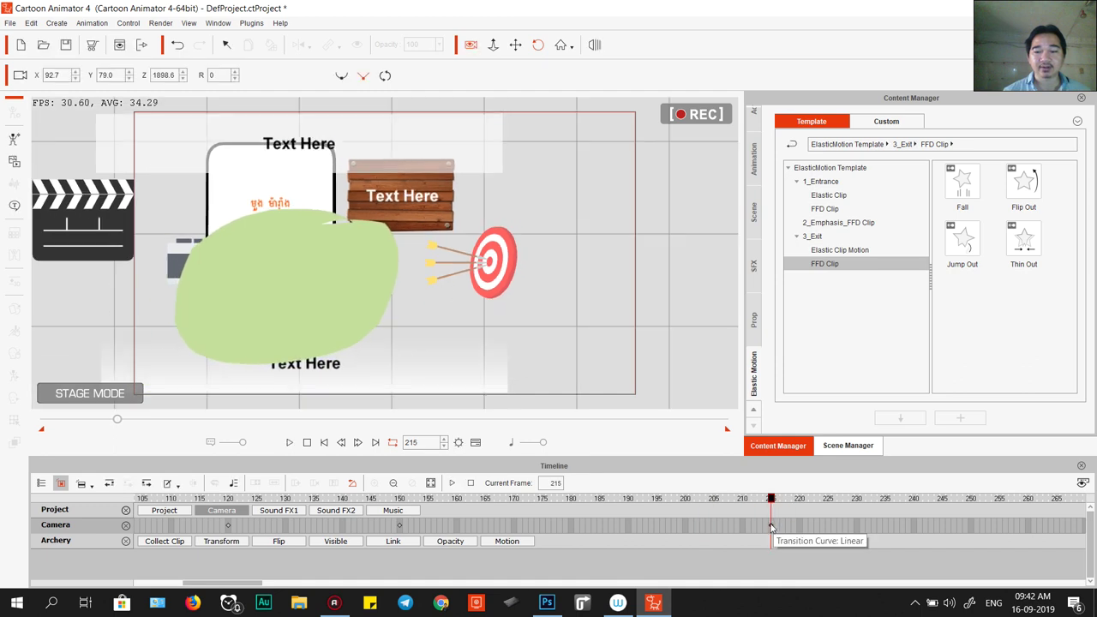
- Apply the Damping transition curve to the camera key at frame 215
{"action": "right_click", "coordinate": [771, 525]}
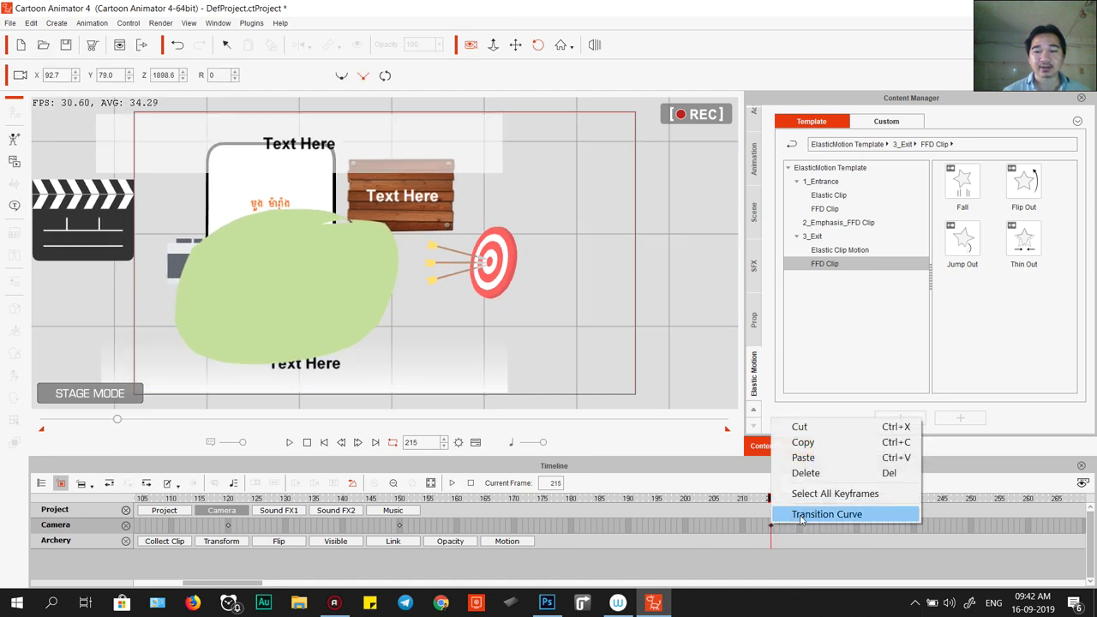
{"action": "left_click", "coordinate": [801, 514]}
{"action": "left_click_drag", "start_coordinate": [157, 92], "coordinate": [786, 72]}
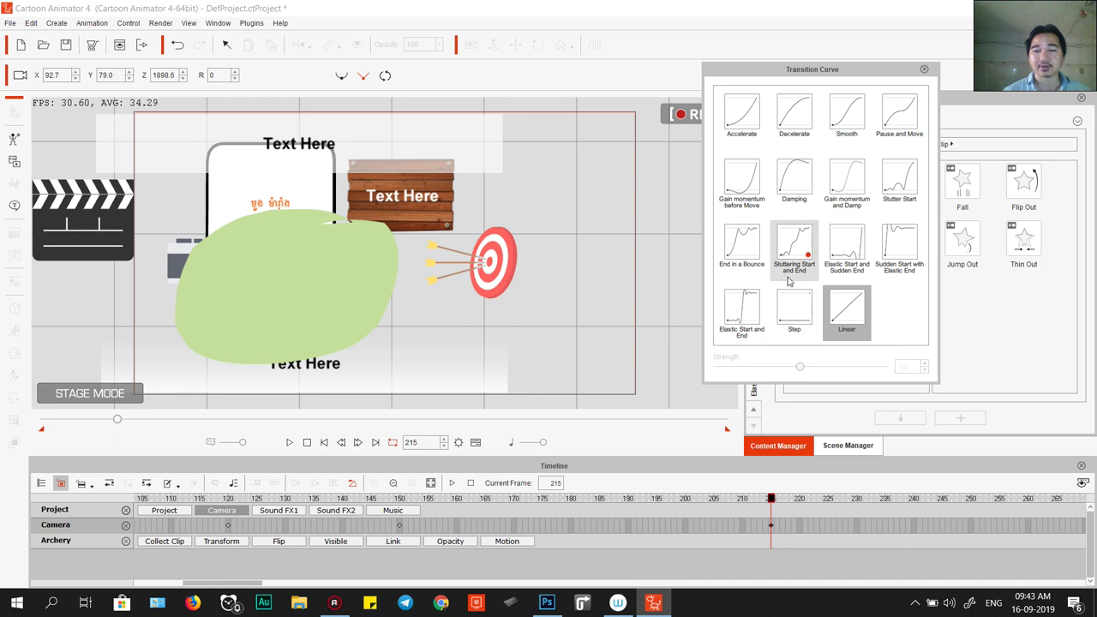
{"action": "left_click", "coordinate": [794, 164]}
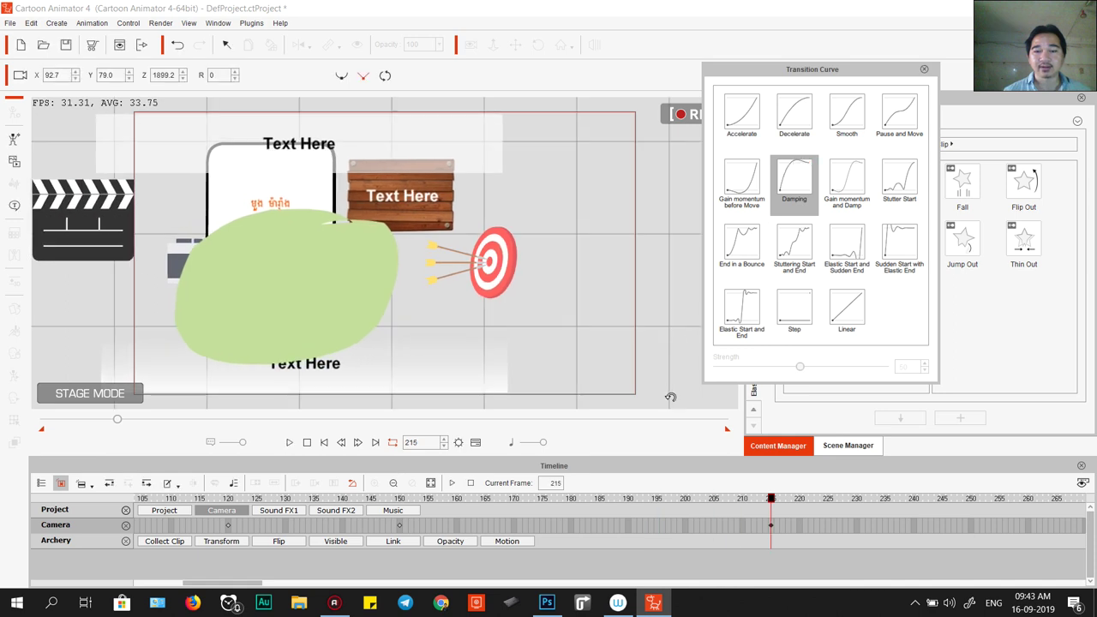
- Play back the camera move from frame 150 to check its transition curve, and close the curve settings
{"action": "mouse_move", "coordinate": [403, 498]}
{"action": "left_mouse_down"}
{"action": "mouse_move", "coordinate": [770, 506]}
{"action": "mouse_move", "coordinate": [401, 503]}
{"action": "left_mouse_up"}
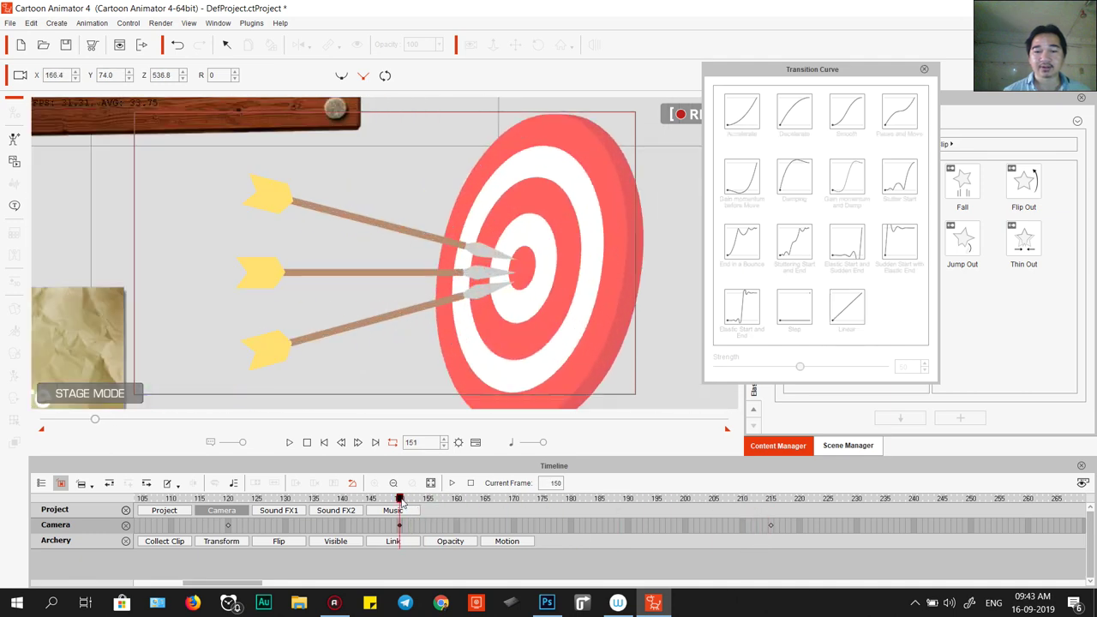
{"action": "key", "text": "space"}
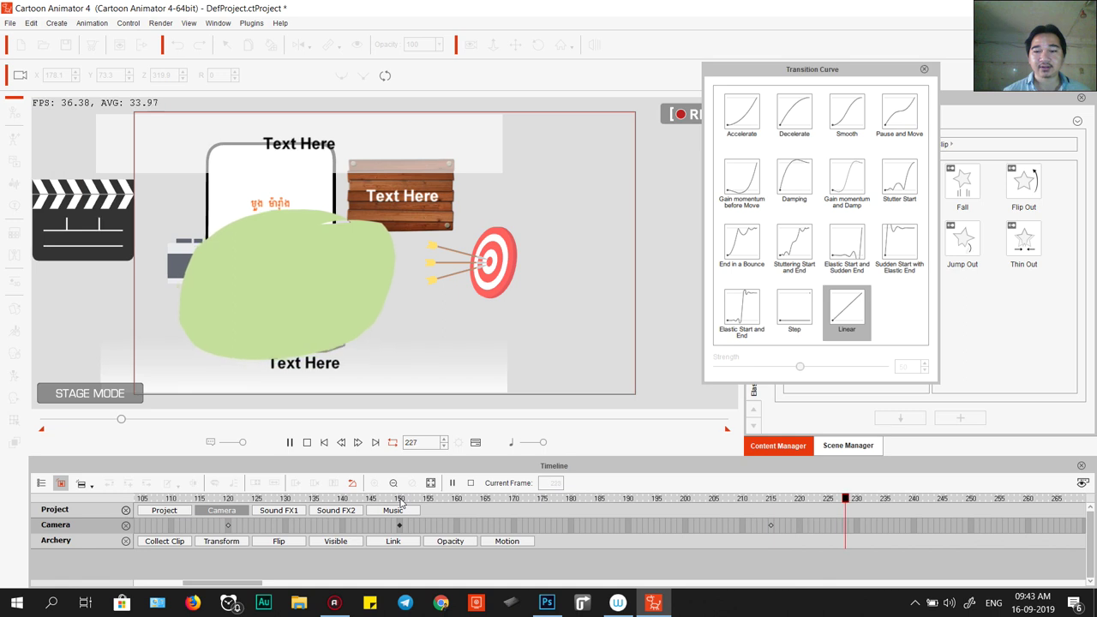
{"action": "key", "text": "space"}
{"action": "left_click", "coordinate": [399, 526]}
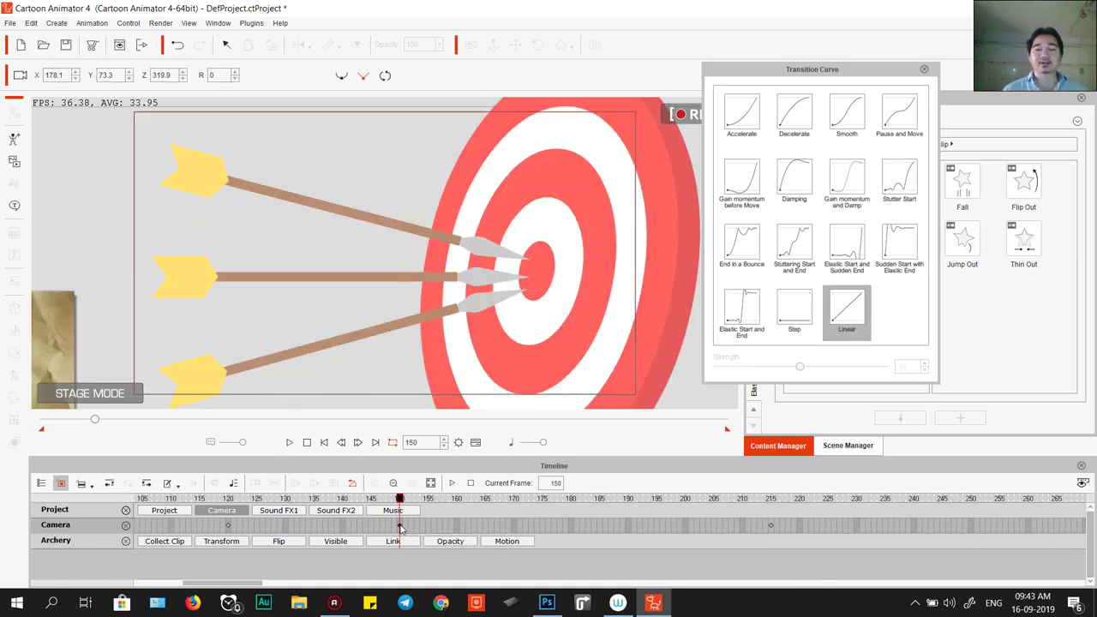
{"action": "left_click", "coordinate": [771, 526]}
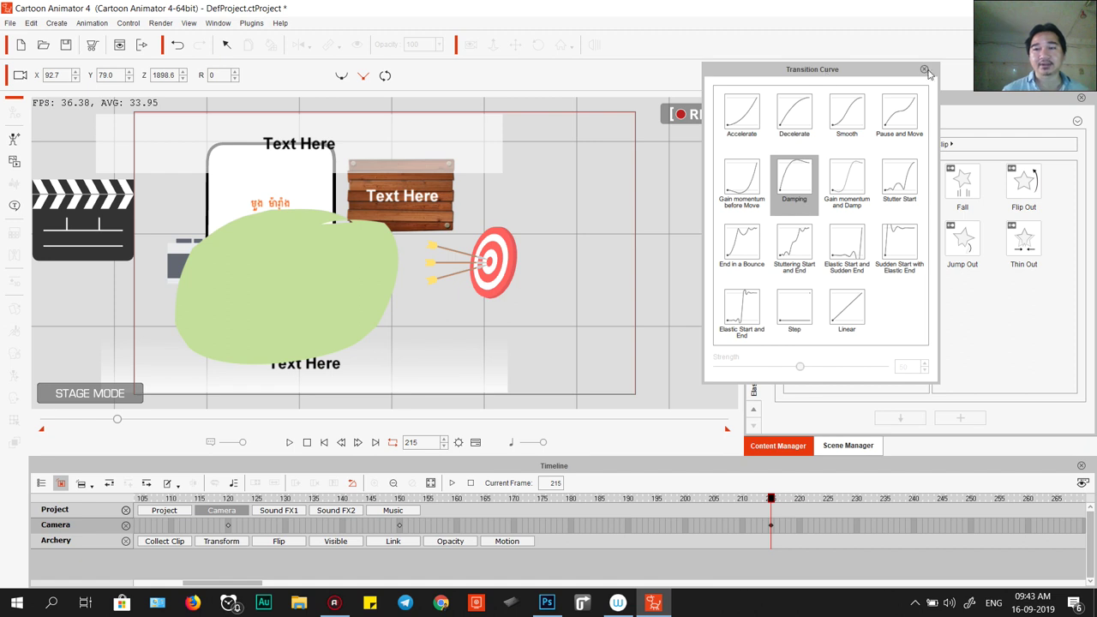
{"action": "left_click", "coordinate": [924, 69]}
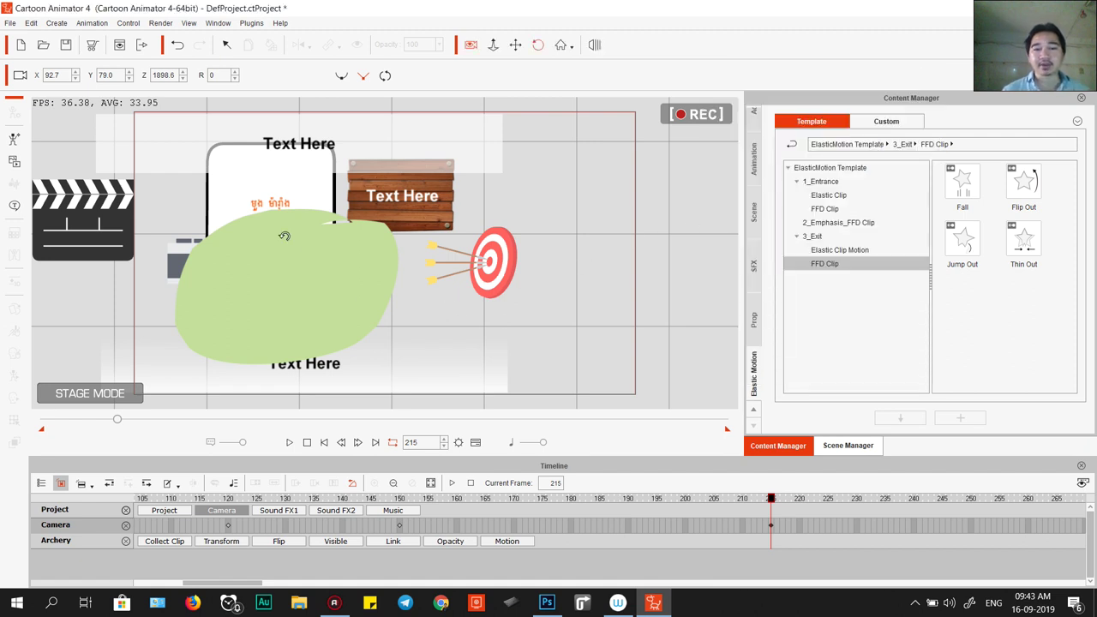
- Pan the camera at frame 215 away from the props, and reframe all of them at about X 0.5, Y 90.2, Z 2099.2
{"action": "left_click_drag", "start_coordinate": [292, 272], "coordinate": [535, 287]}
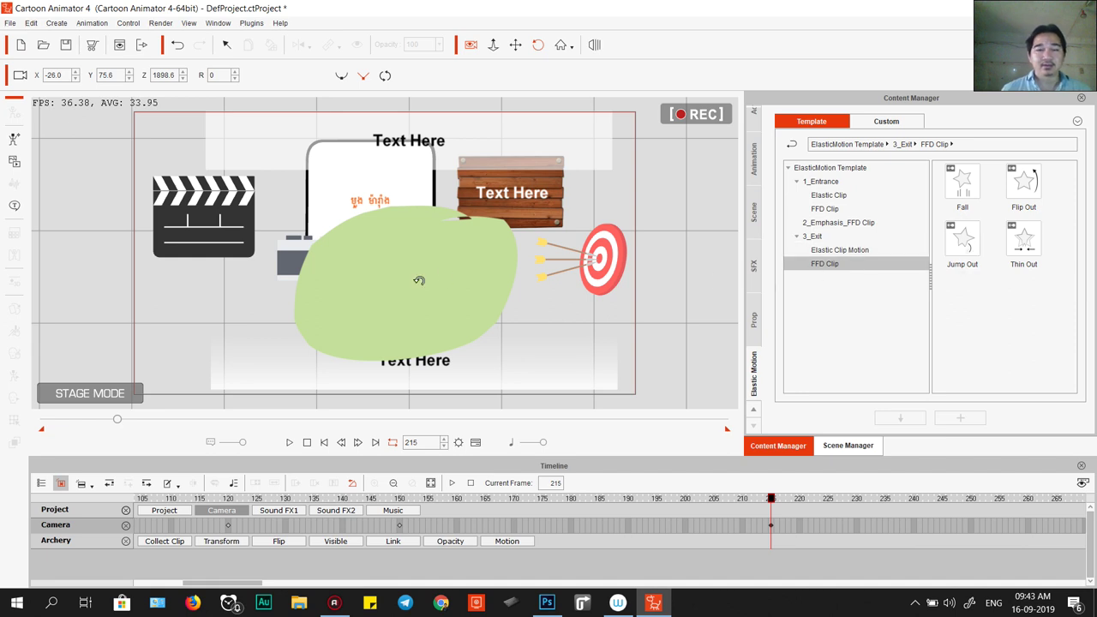
{"action": "left_click", "coordinate": [561, 45]}
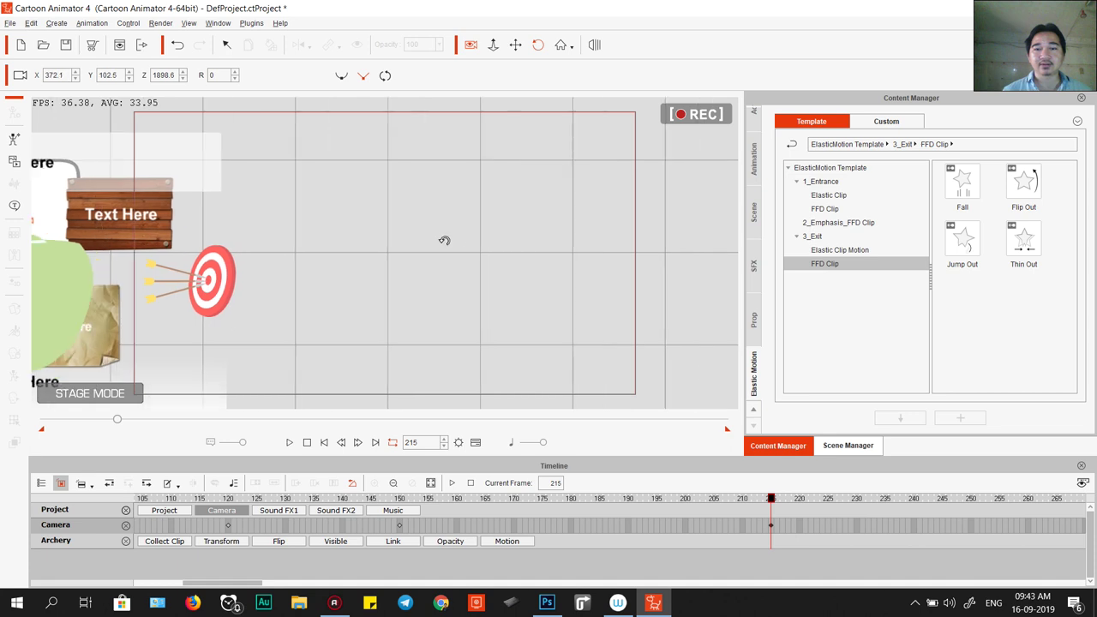
{"action": "left_click_drag", "start_coordinate": [361, 254], "coordinate": [494, 211]}
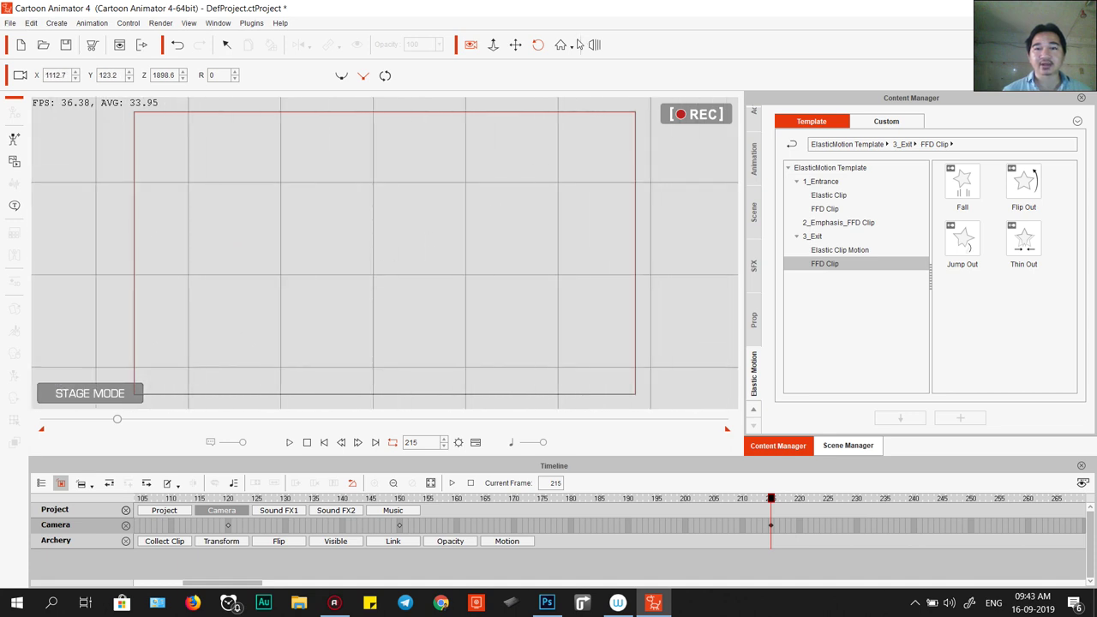
{"action": "left_click", "coordinate": [561, 47]}
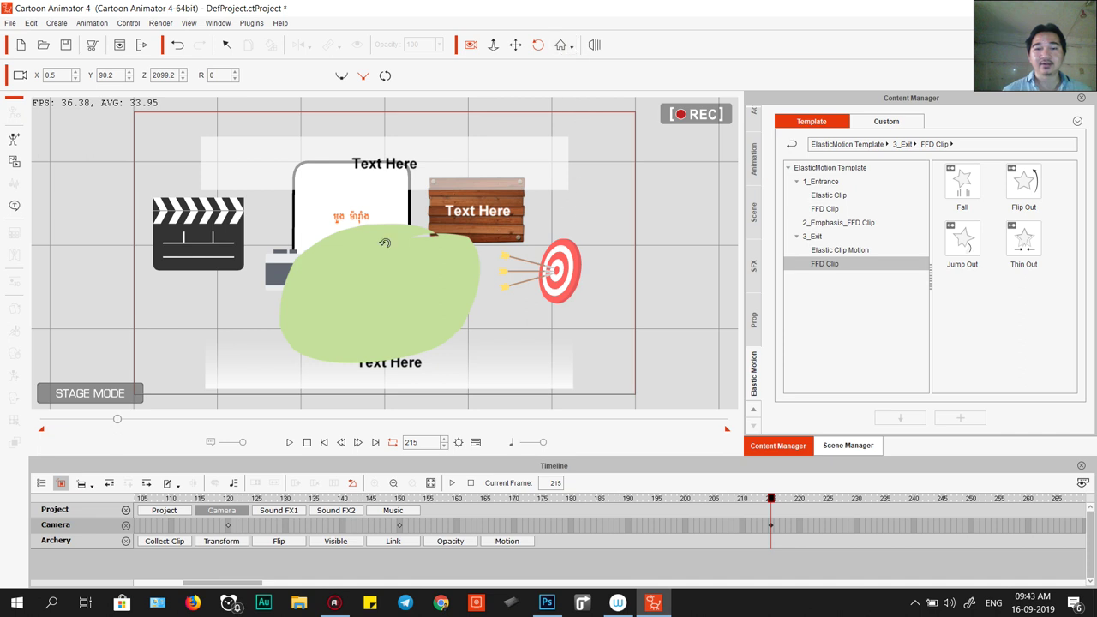
- Turn off camera recording mode and focus the view on the clapperboard prop using Focus Object
{"action": "left_click", "coordinate": [198, 243]}
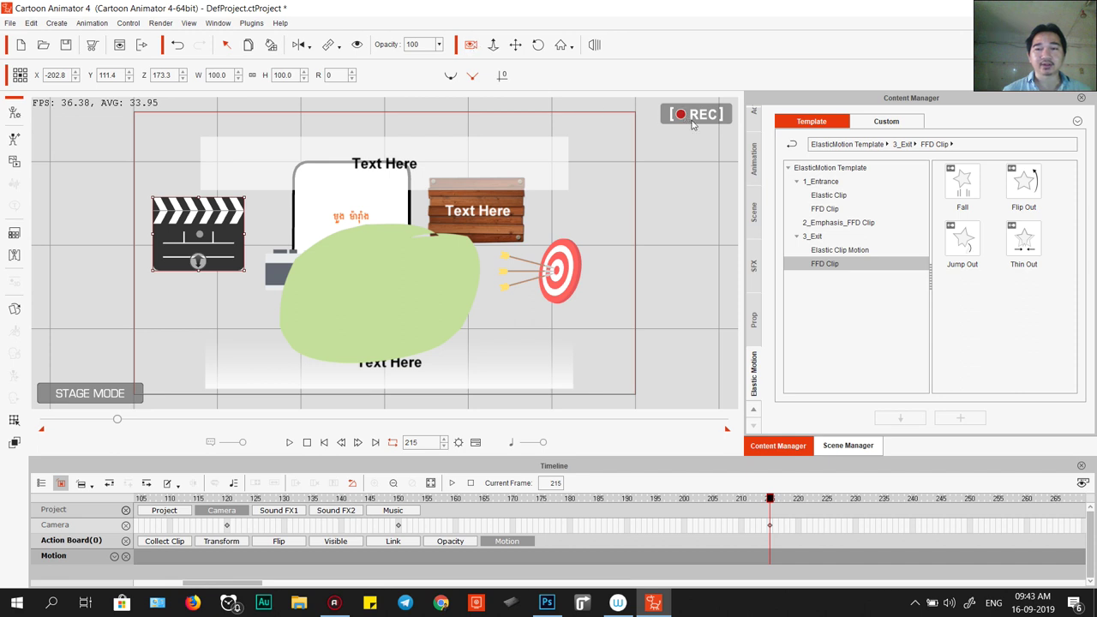
{"action": "left_click", "coordinate": [471, 44]}
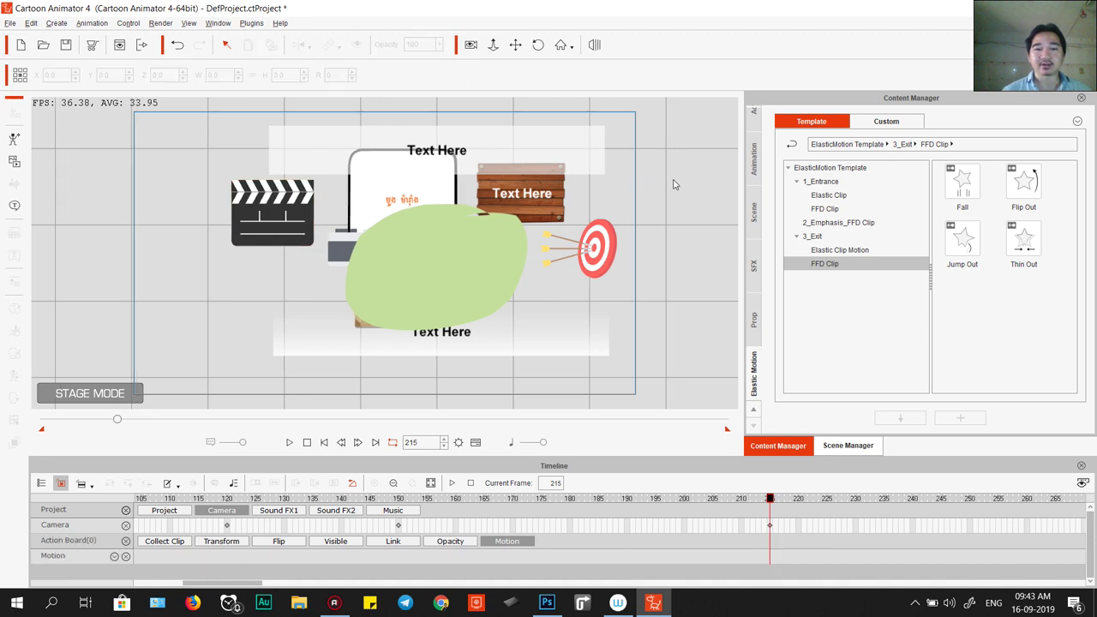
{"action": "left_click_drag", "start_coordinate": [676, 184], "coordinate": [417, 201]}
{"action": "left_click_drag", "start_coordinate": [615, 215], "coordinate": [261, 229]}
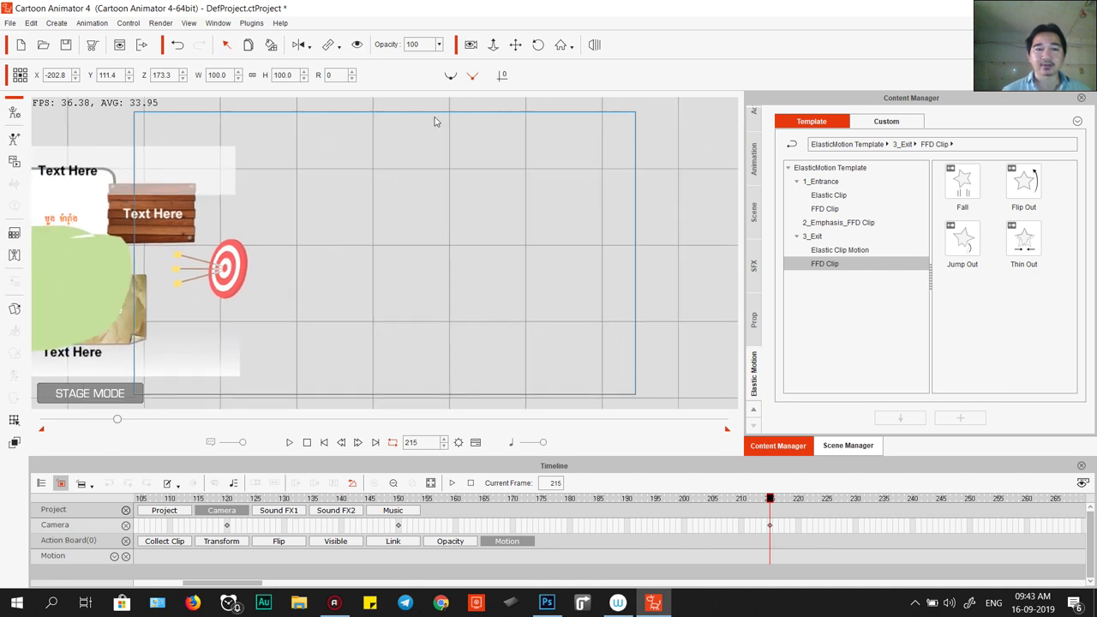
{"action": "left_click", "coordinate": [567, 44]}
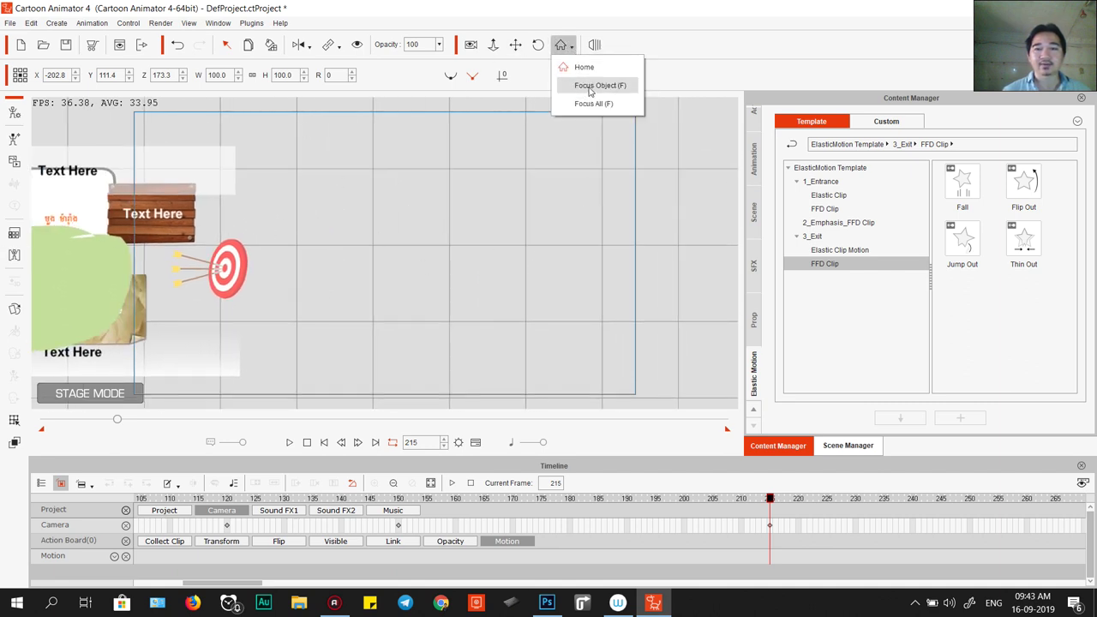
{"action": "left_click", "coordinate": [600, 85]}
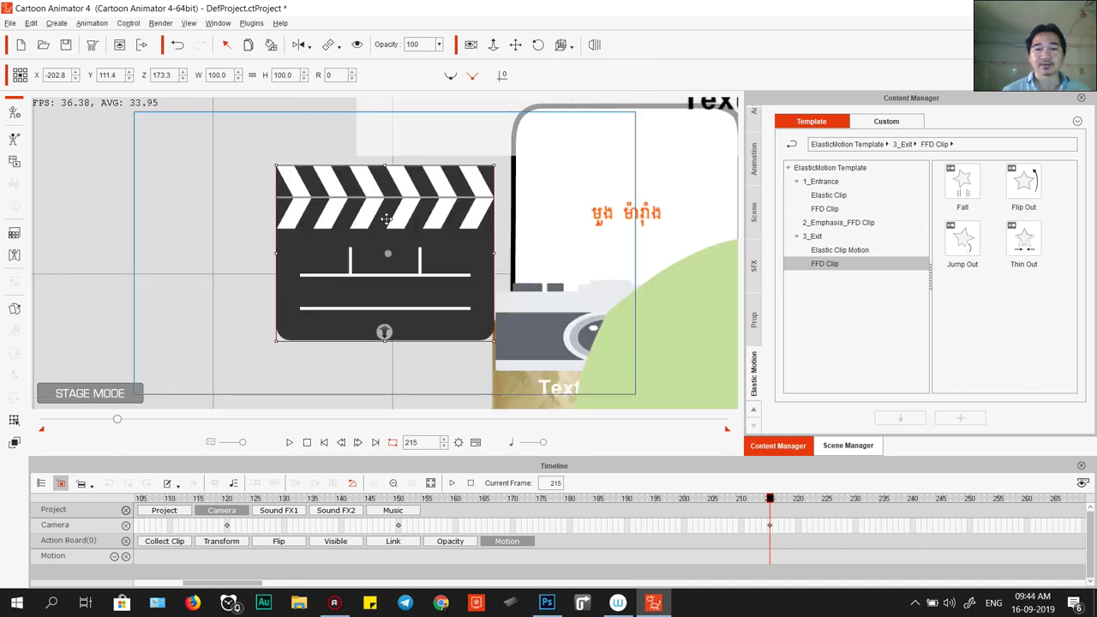
- Focus the view on the wooden message board using Focus Object
{"action": "scroll", "coordinate": [387, 219], "scroll_direction": "down", "scroll_amount": 3}
{"action": "left_click", "coordinate": [574, 204]}
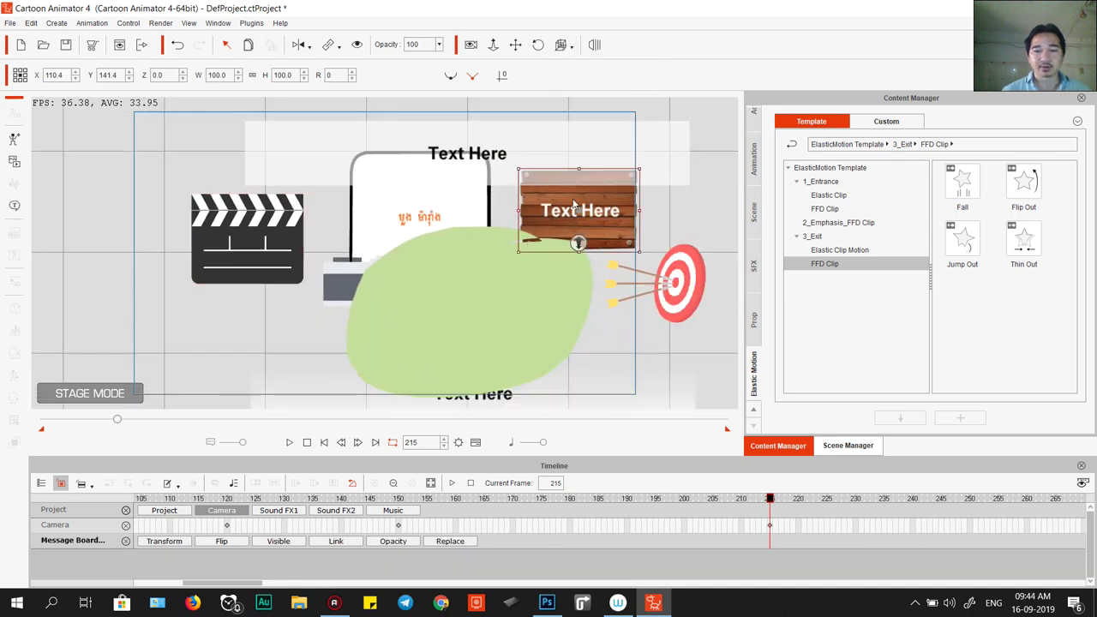
{"action": "left_click", "coordinate": [563, 44]}
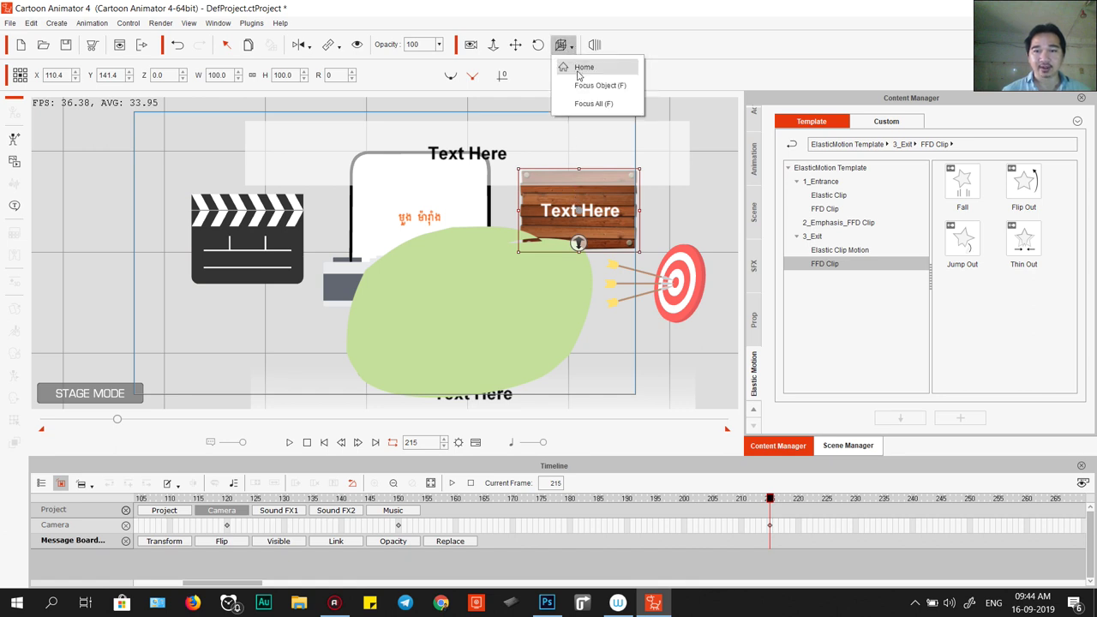
{"action": "left_click", "coordinate": [582, 85]}
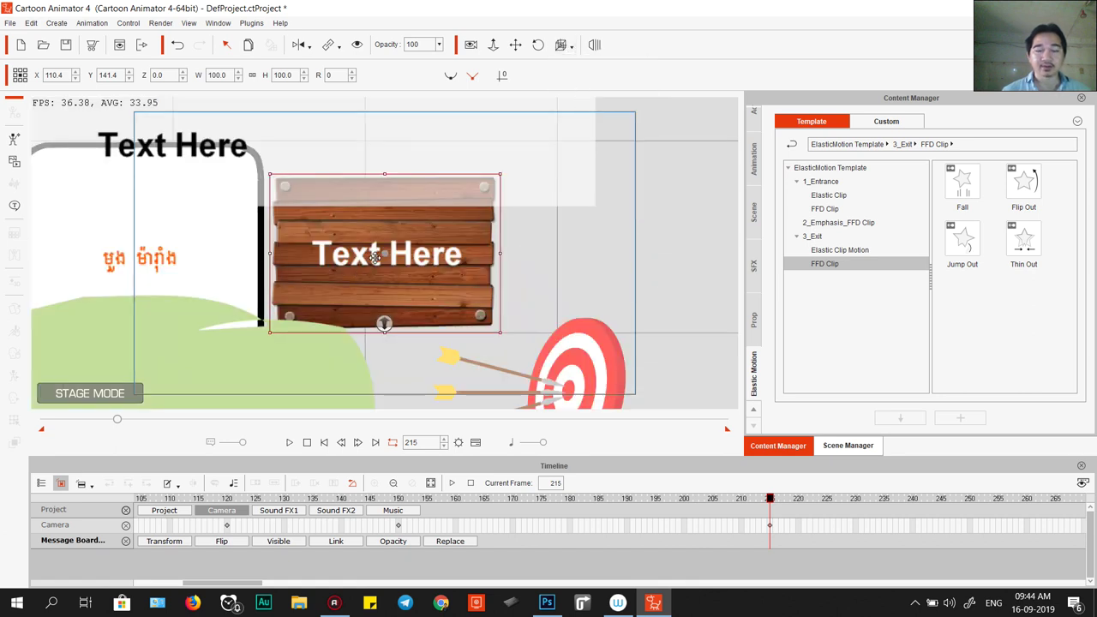
- Move the lower gradient subtitle down so its text sits below the paper message board
{"action": "left_click_drag", "start_coordinate": [384, 256], "coordinate": [488, 259]}
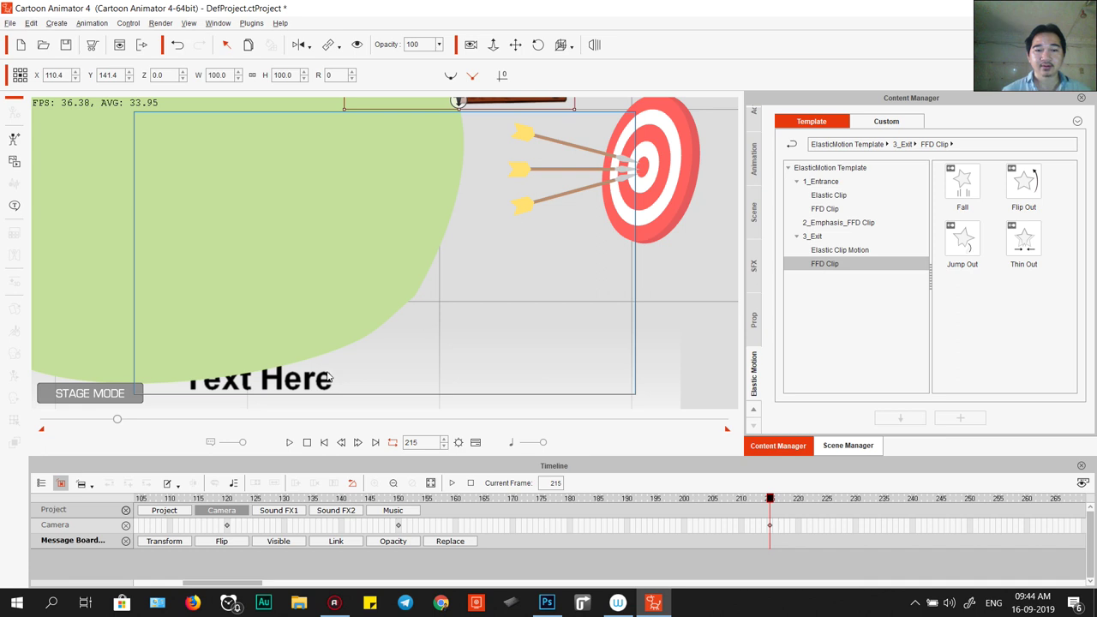
{"action": "left_click_drag", "start_coordinate": [328, 377], "coordinate": [407, 168]}
{"action": "left_click", "coordinate": [349, 213]}
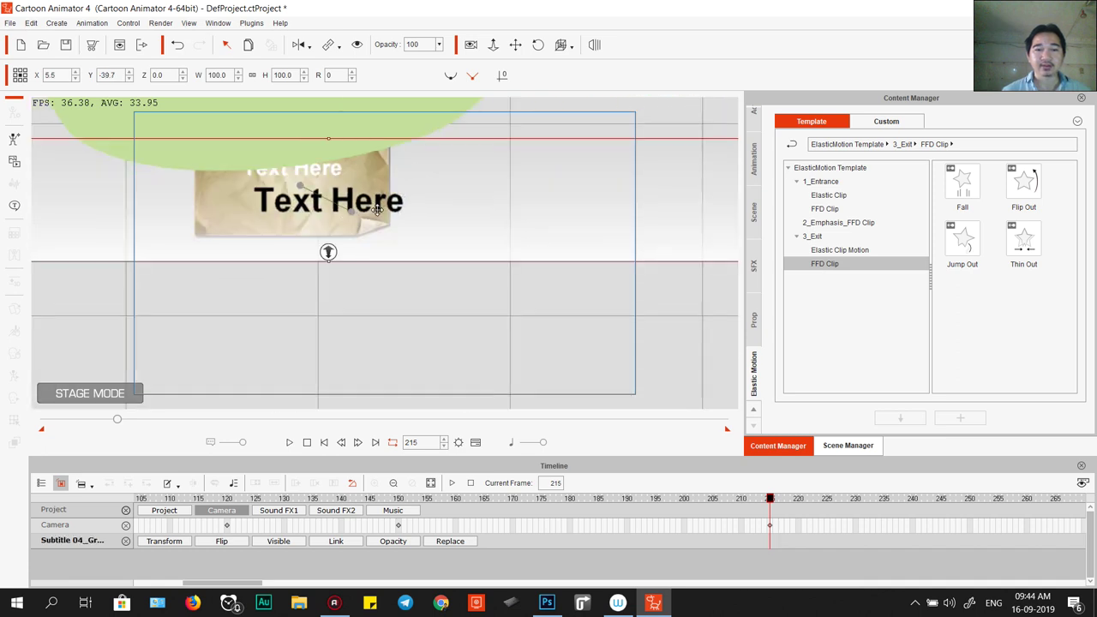
{"action": "left_click_drag", "start_coordinate": [358, 238], "coordinate": [389, 362]}
- Focus the view on the paper message board, and select the green shape covering it
{"action": "left_click", "coordinate": [345, 182]}
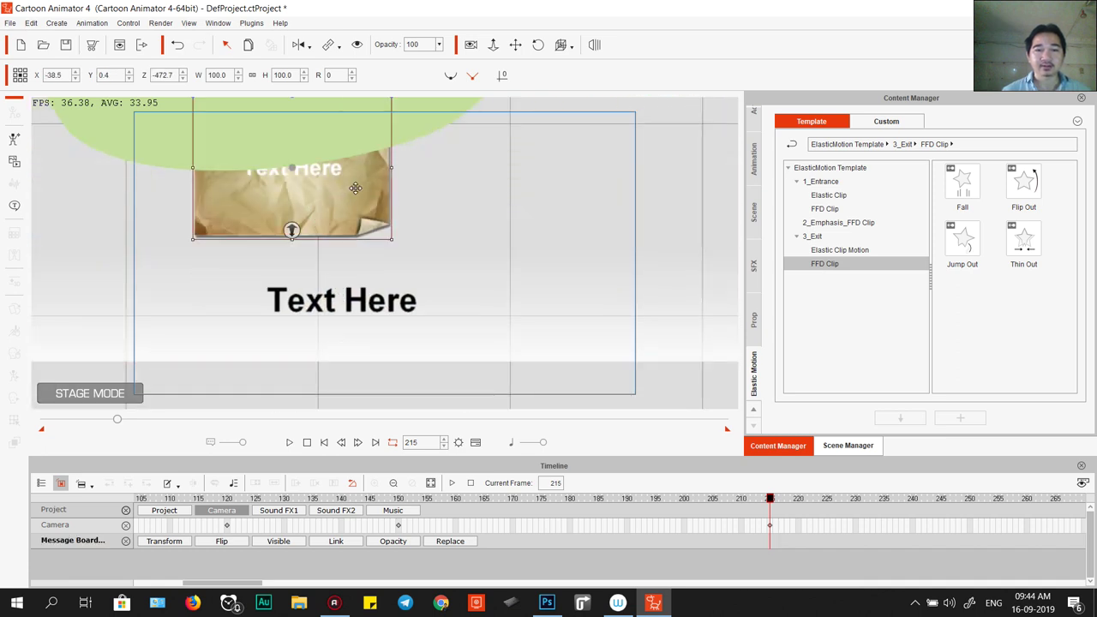
{"action": "left_click", "coordinate": [559, 47]}
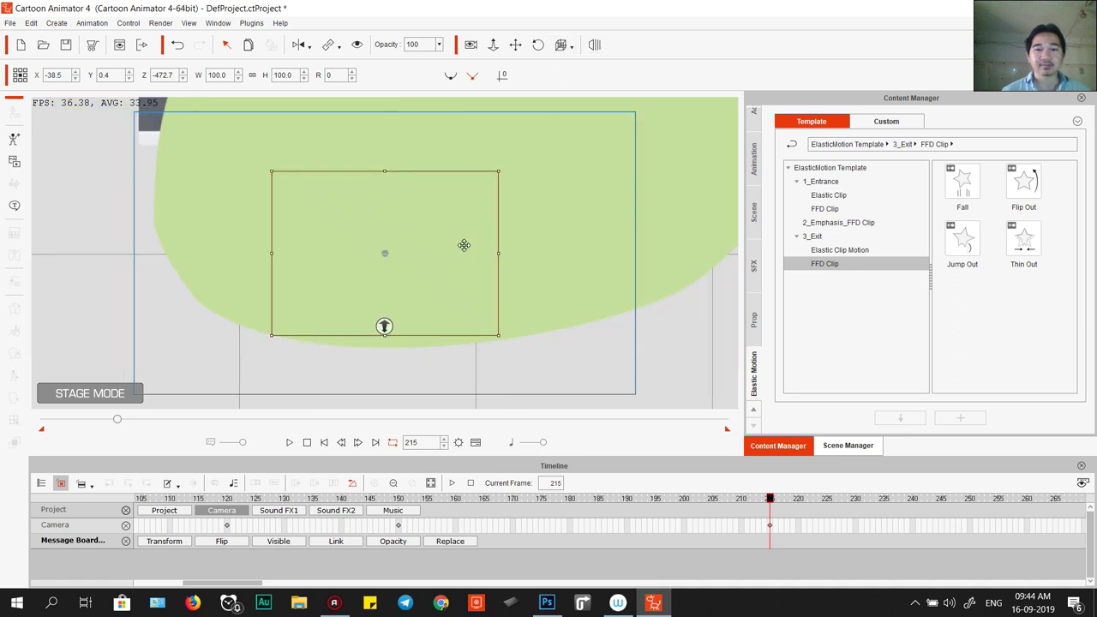
{"action": "left_click", "coordinate": [547, 202]}
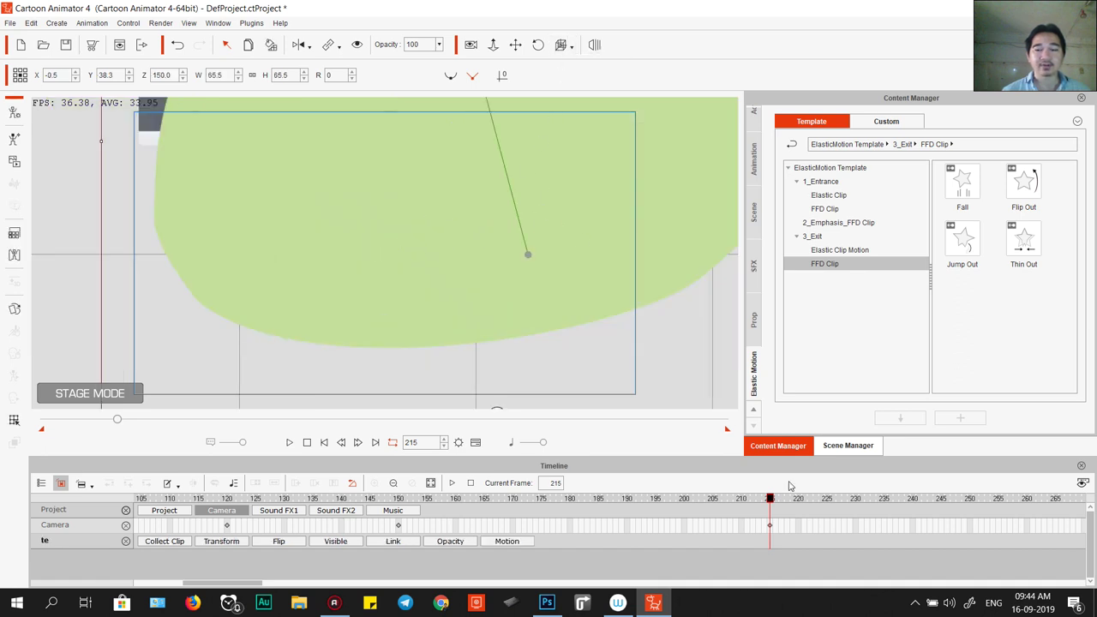
- Toggle the te prop's visibility, leaving it hidden, and move the paper message board beneath to X -38.9 and Y 0.0
{"action": "left_click", "coordinate": [846, 446]}
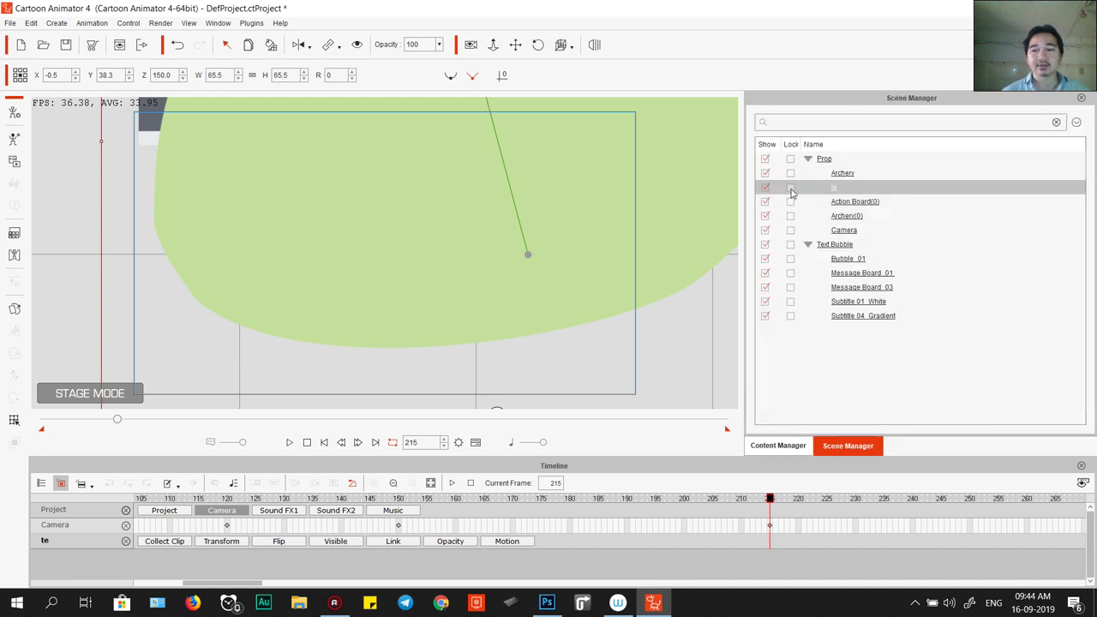
{"action": "left_click", "coordinate": [766, 187]}
{"action": "left_click", "coordinate": [765, 186]}
{"action": "left_click", "coordinate": [765, 187]}
{"action": "left_click", "coordinate": [767, 187]}
{"action": "left_click", "coordinate": [767, 187]}
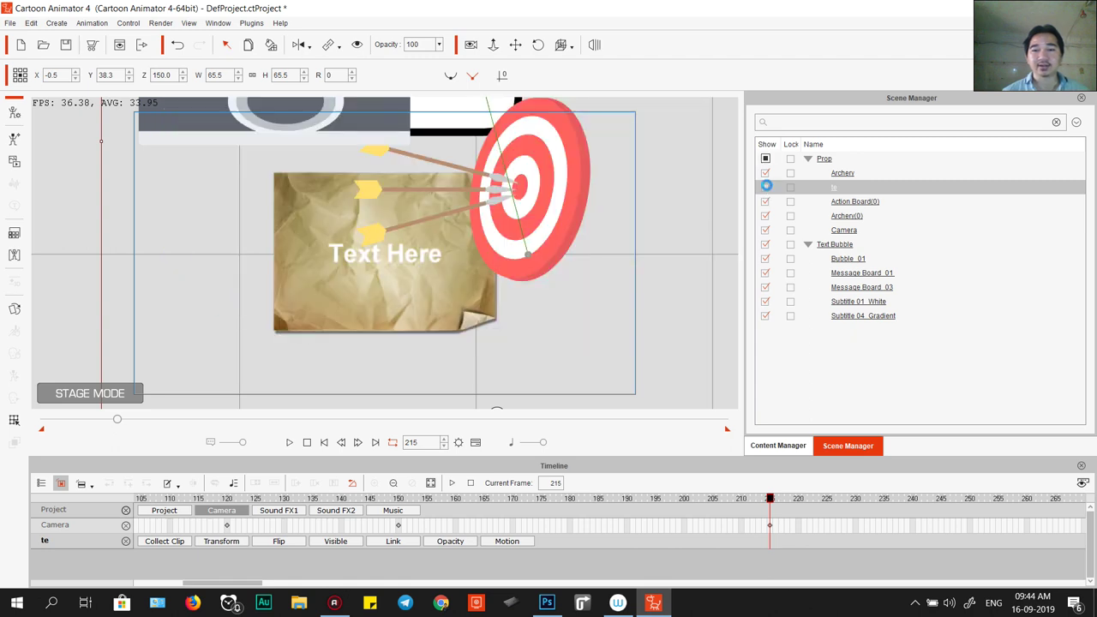
{"action": "left_click", "coordinate": [767, 187]}
{"action": "left_click", "coordinate": [766, 187]}
{"action": "left_click", "coordinate": [766, 187]}
{"action": "left_click", "coordinate": [767, 187]}
{"action": "left_click", "coordinate": [387, 309]}
{"action": "mouse_move", "coordinate": [346, 311]}
{"action": "left_mouse_down"}
{"action": "mouse_move", "coordinate": [288, 308]}
{"action": "mouse_move", "coordinate": [343, 298]}
{"action": "left_mouse_up"}
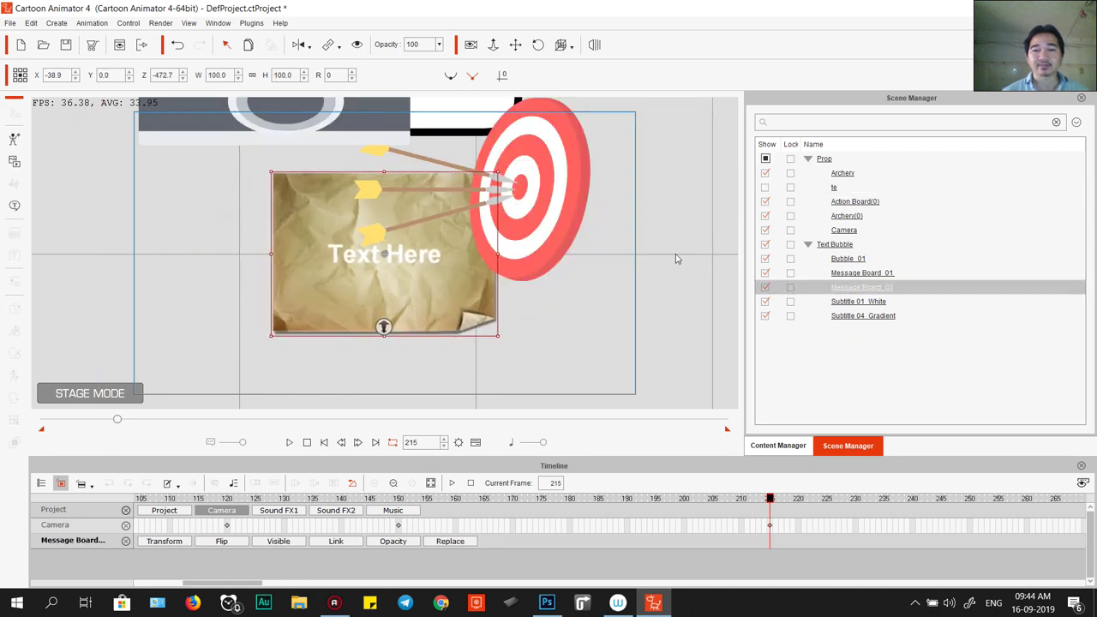
- Show the te prop again, lock it, and select the paper message board beneath it on the stage
{"action": "left_click", "coordinate": [766, 187]}
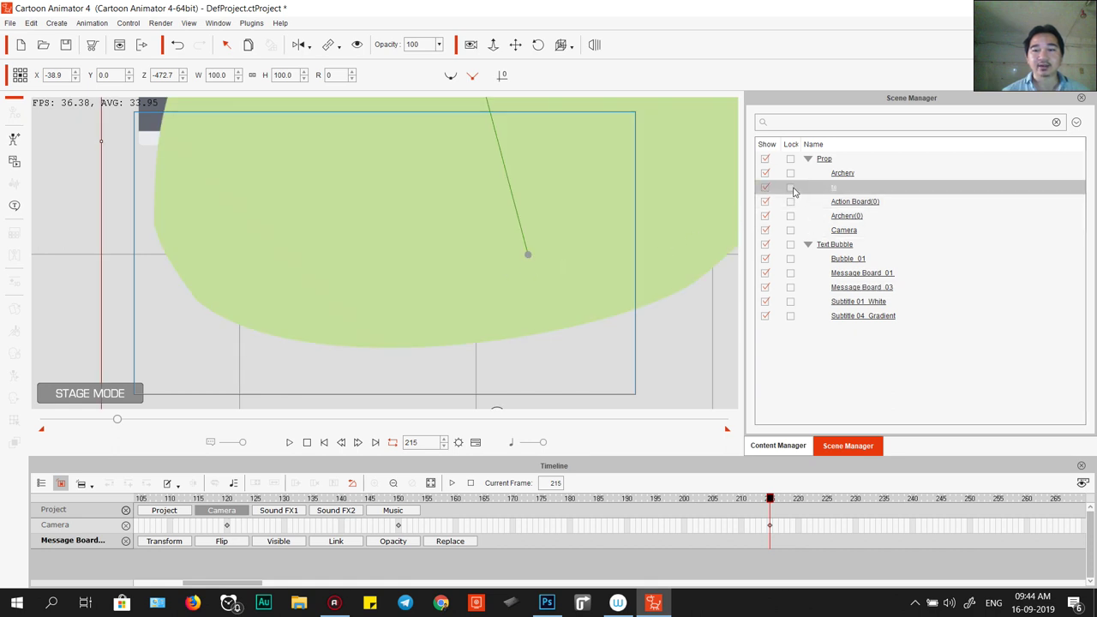
{"action": "left_click", "coordinate": [792, 188]}
{"action": "left_click", "coordinate": [403, 251]}
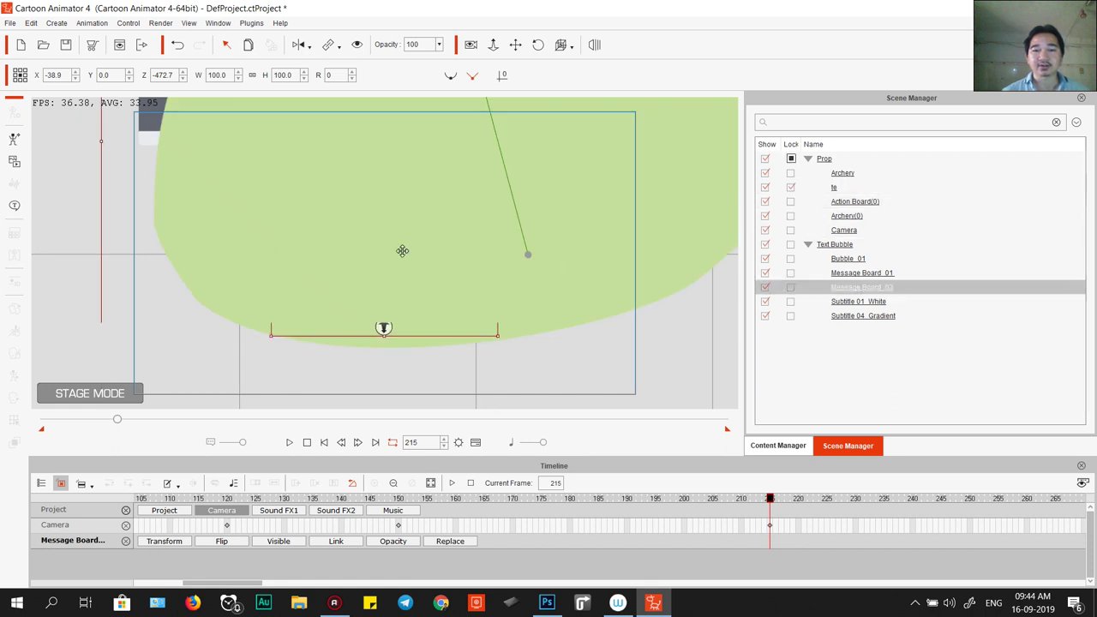
- Select the archery prop beneath the locked te prop, and move the paper message board there to X -39.7 and Y 5.9
{"action": "mouse_move", "coordinate": [408, 251]}
{"action": "left_mouse_down"}
{"action": "mouse_move", "coordinate": [358, 386]}
{"action": "mouse_move", "coordinate": [309, 400]}
{"action": "mouse_move", "coordinate": [413, 235]}
{"action": "left_mouse_up"}
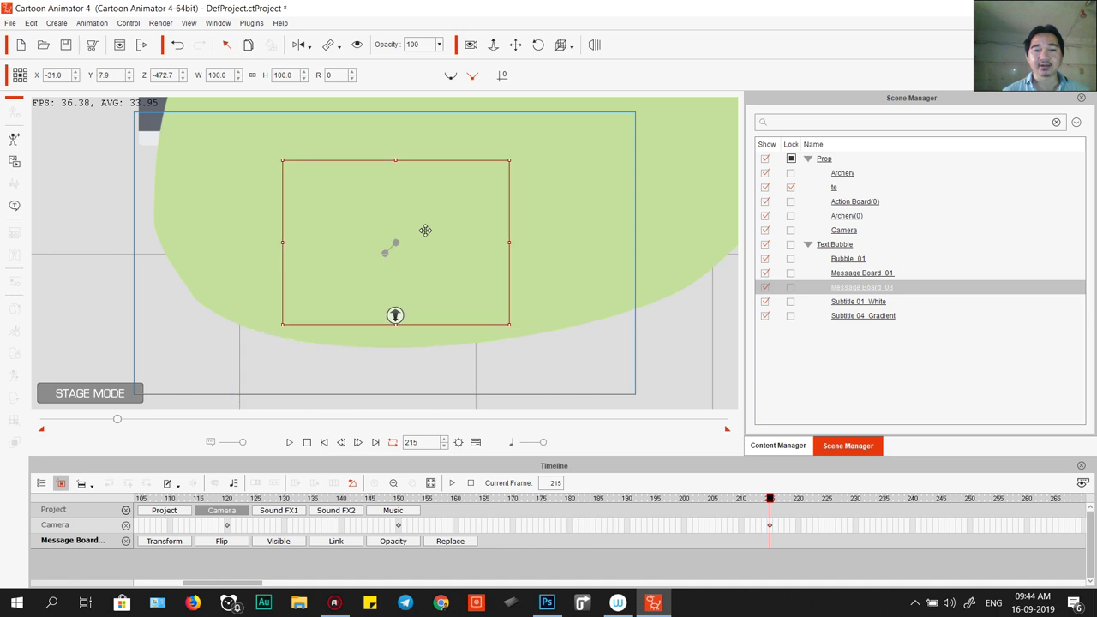
{"action": "left_click", "coordinate": [529, 248]}
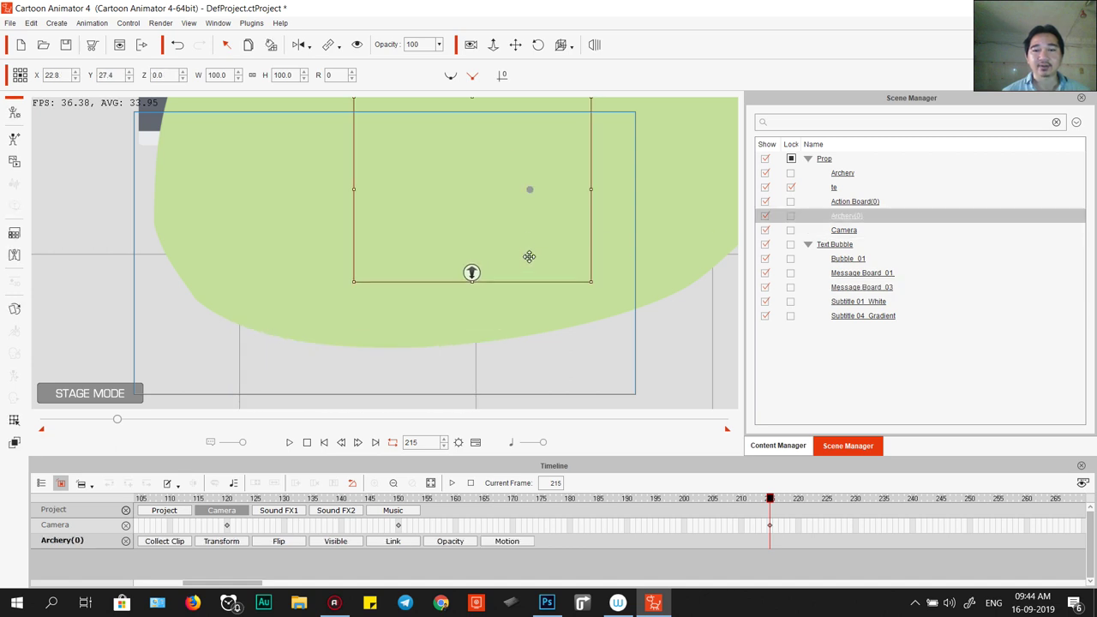
{"action": "left_click", "coordinate": [588, 314]}
{"action": "left_click", "coordinate": [473, 292]}
{"action": "left_click", "coordinate": [415, 276]}
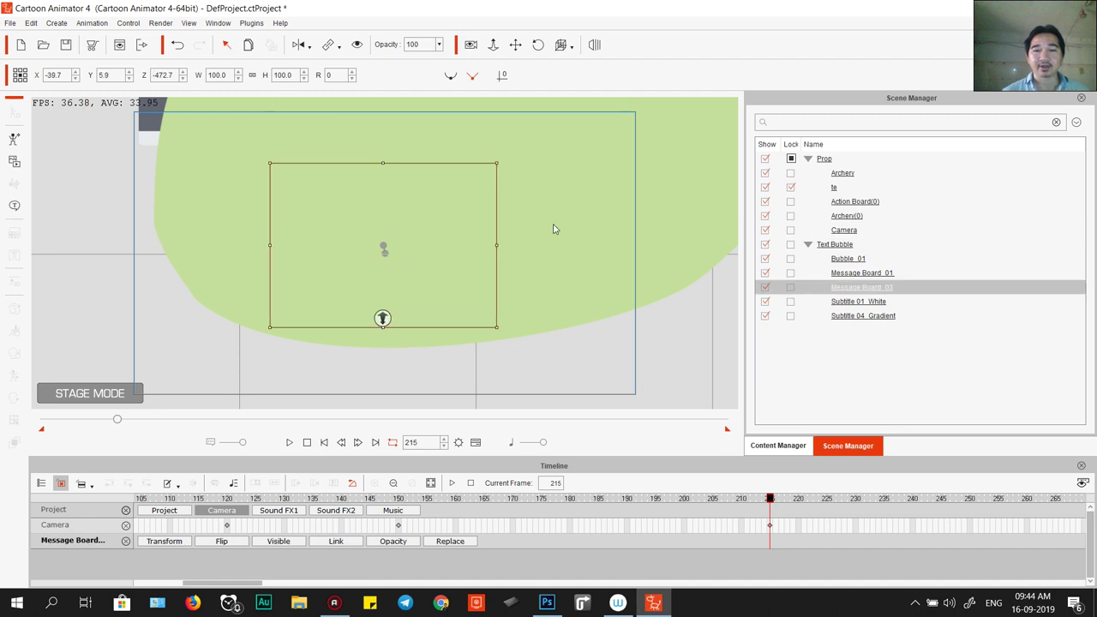
- Unlock the te prop and delete it from the scene
{"action": "left_click", "coordinate": [791, 189]}
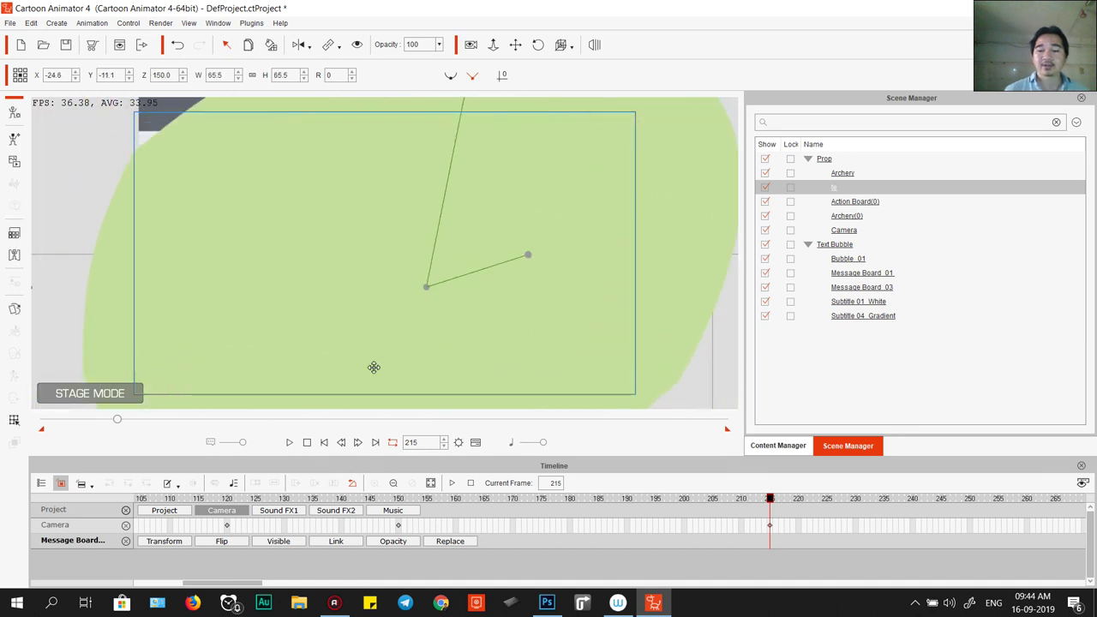
{"action": "key", "text": "Delete"}
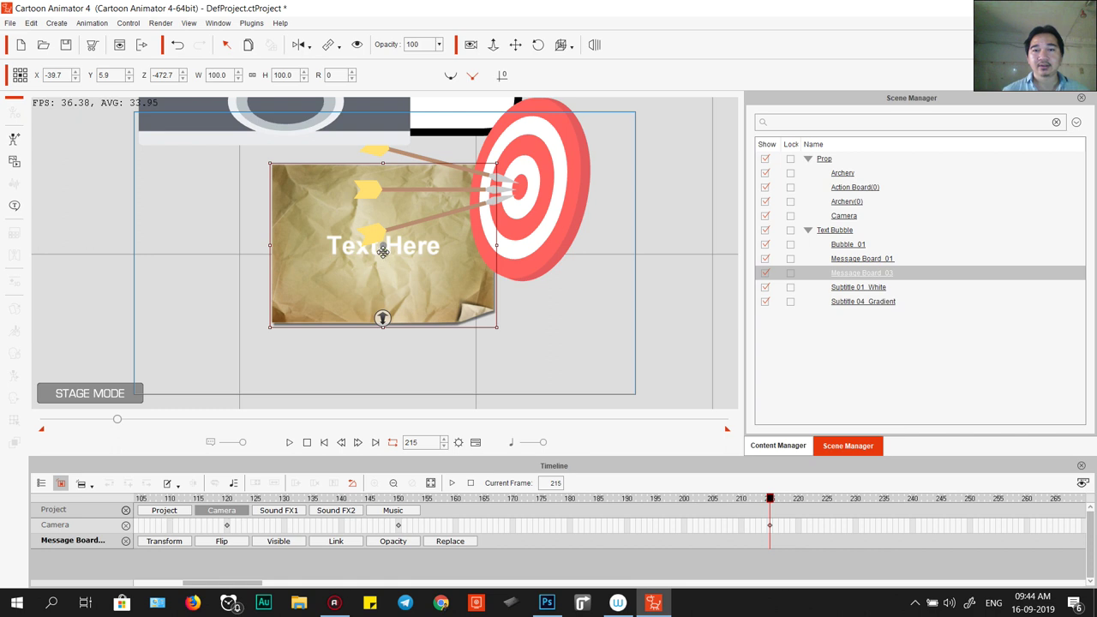
{"action": "scroll", "coordinate": [385, 306], "scroll_direction": "down", "scroll_amount": 3}
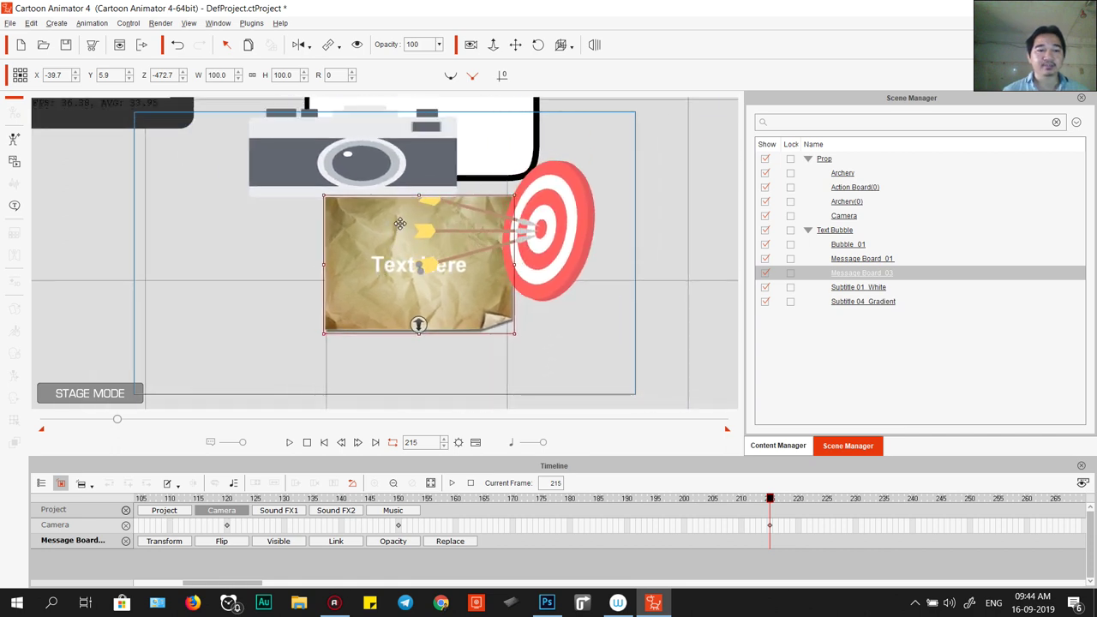
{"action": "scroll", "coordinate": [401, 294], "scroll_direction": "down", "scroll_amount": 1}
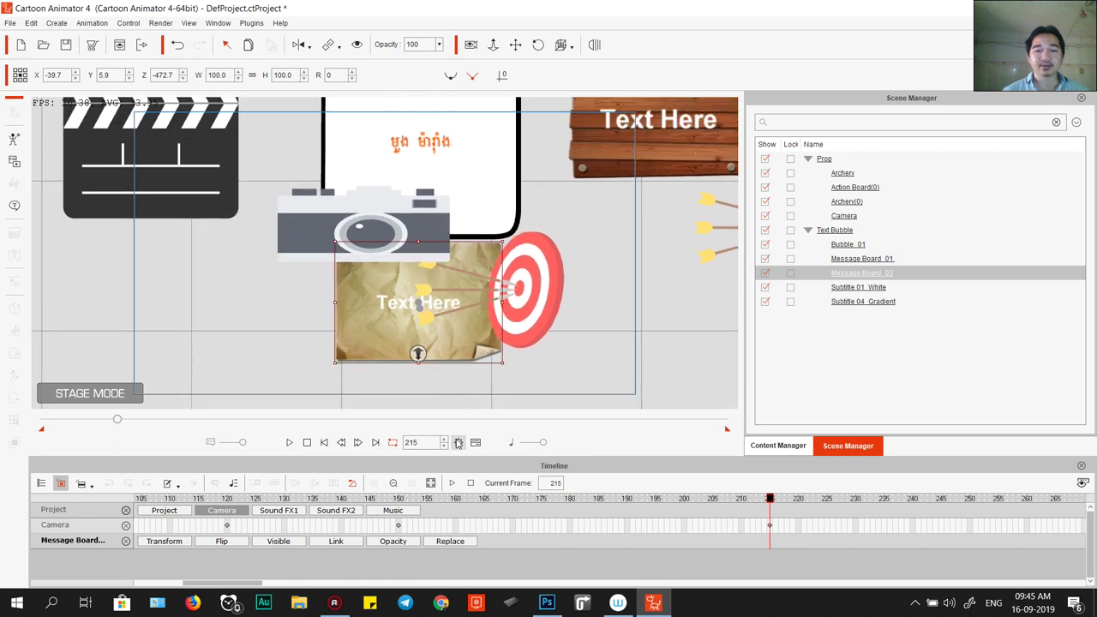
- Set the project's background color to cyan, #00ffff
{"action": "left_click", "coordinate": [458, 443]}
{"action": "left_click", "coordinate": [849, 169]}
{"action": "left_click", "coordinate": [508, 227]}
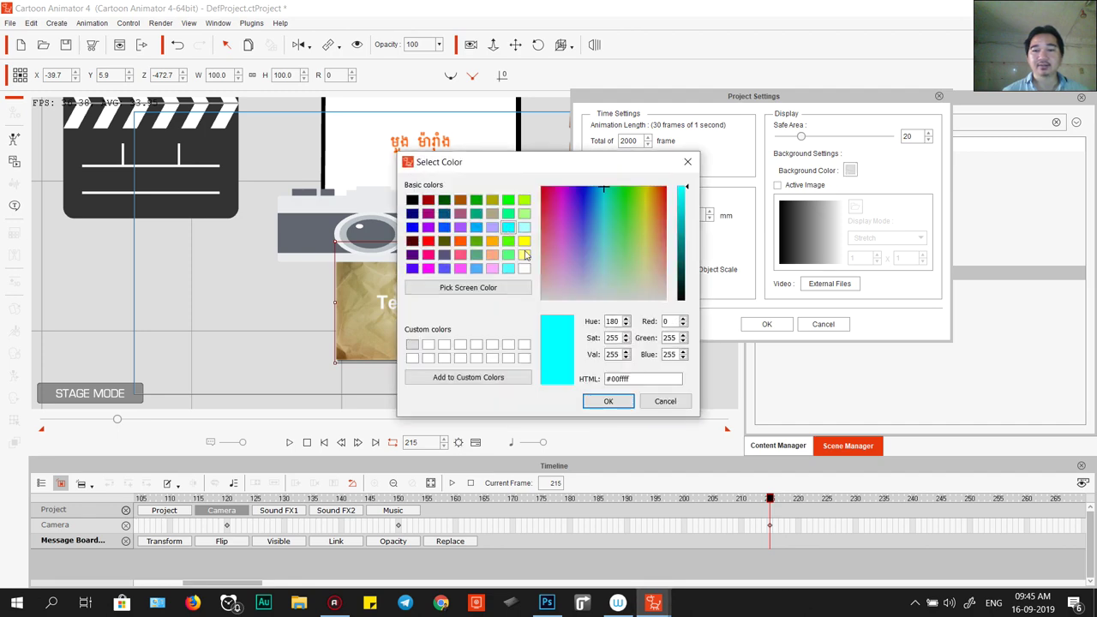
{"action": "left_click", "coordinate": [607, 400]}
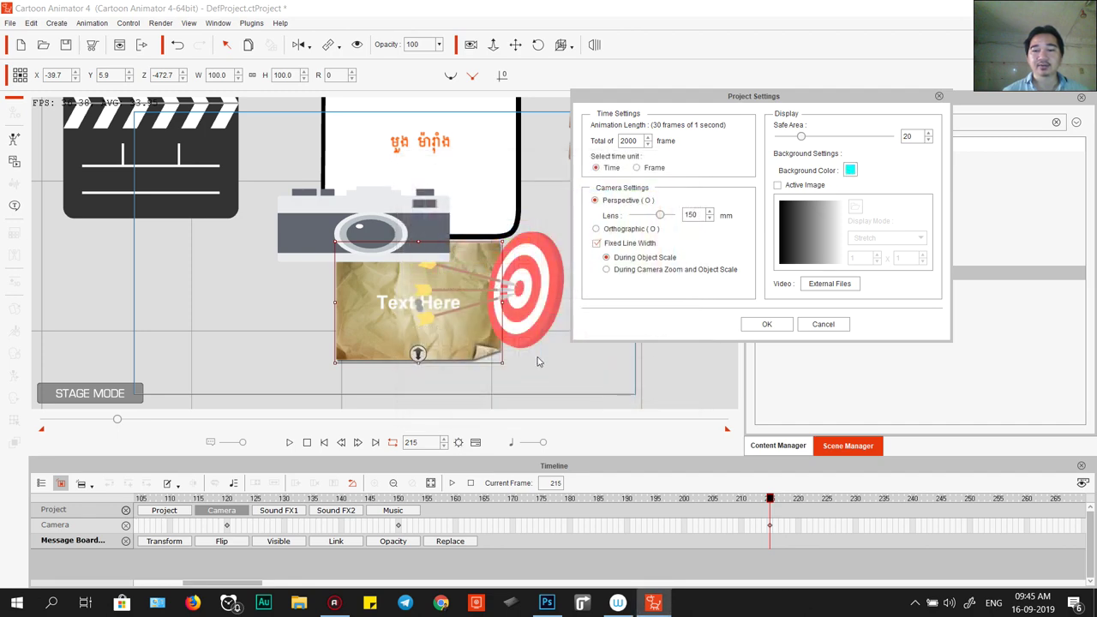
{"action": "left_click", "coordinate": [765, 325]}
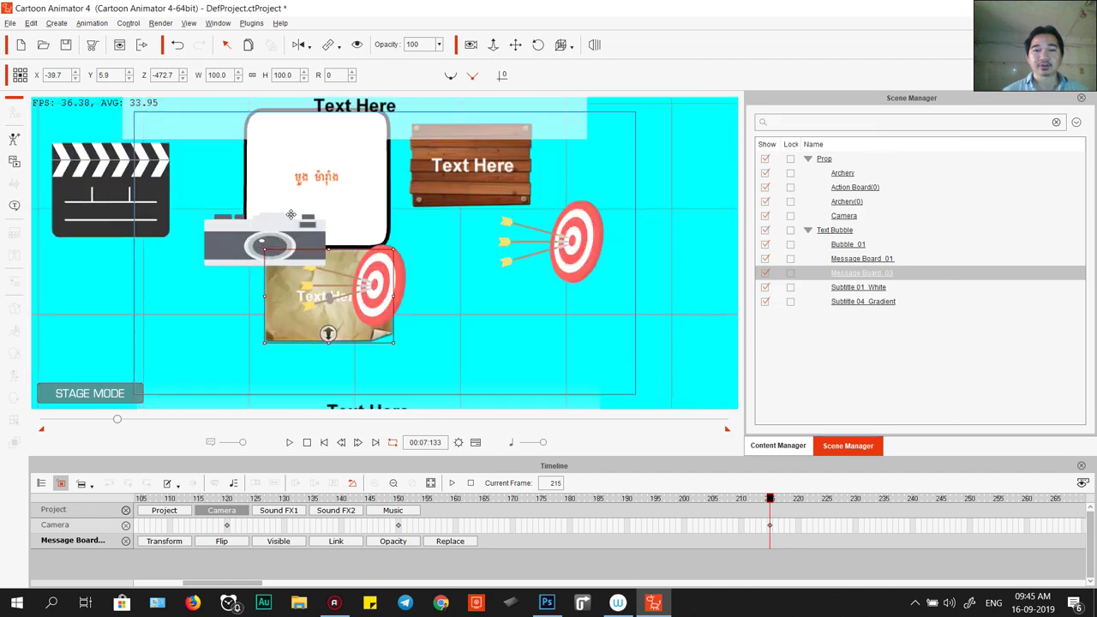
- Switch the stage's viewing mode and use the camera Zoom tool to view the whole group of props and text bubbles from various distances
{"action": "left_click", "coordinate": [571, 48]}
{"action": "left_click", "coordinate": [593, 104]}
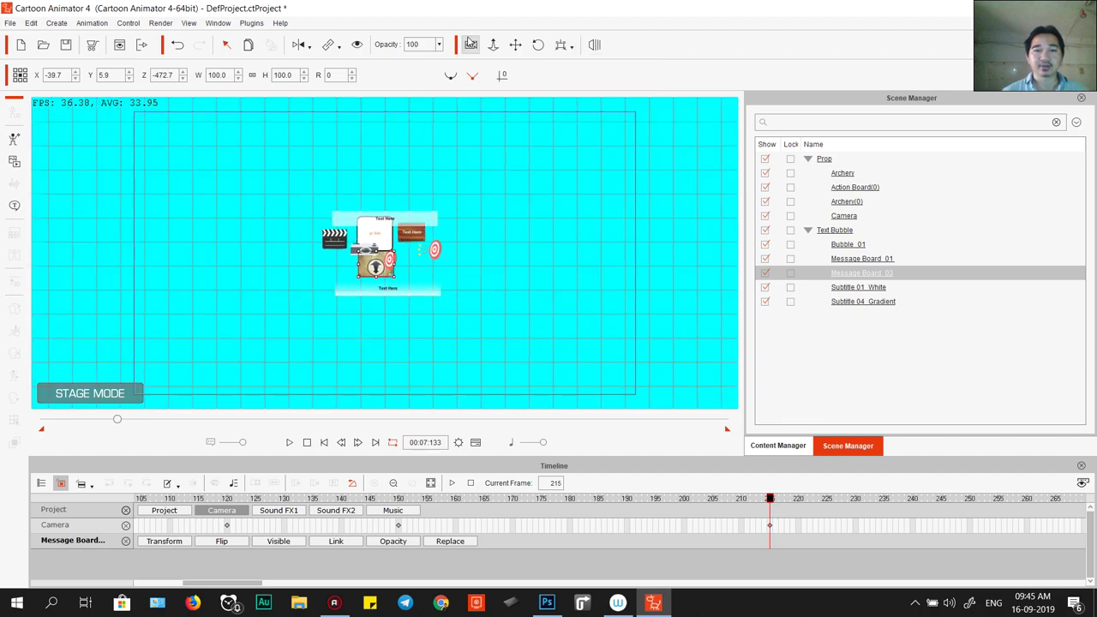
{"action": "left_click", "coordinate": [494, 44]}
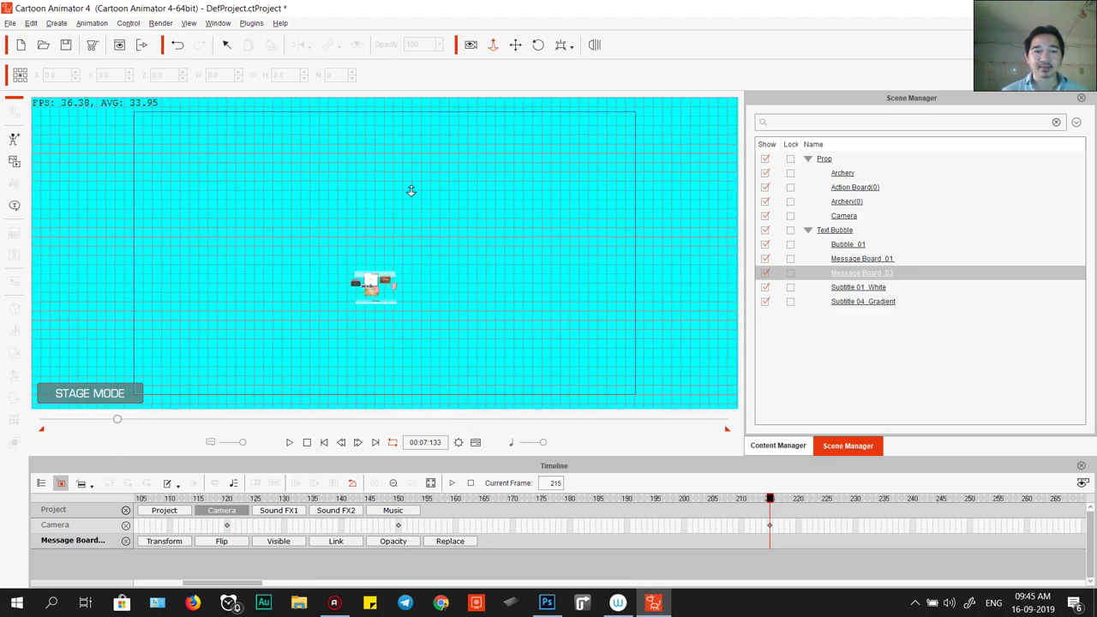
{"action": "left_click_drag", "start_coordinate": [428, 369], "coordinate": [394, 282]}
{"action": "left_click_drag", "start_coordinate": [480, 210], "coordinate": [417, 297]}
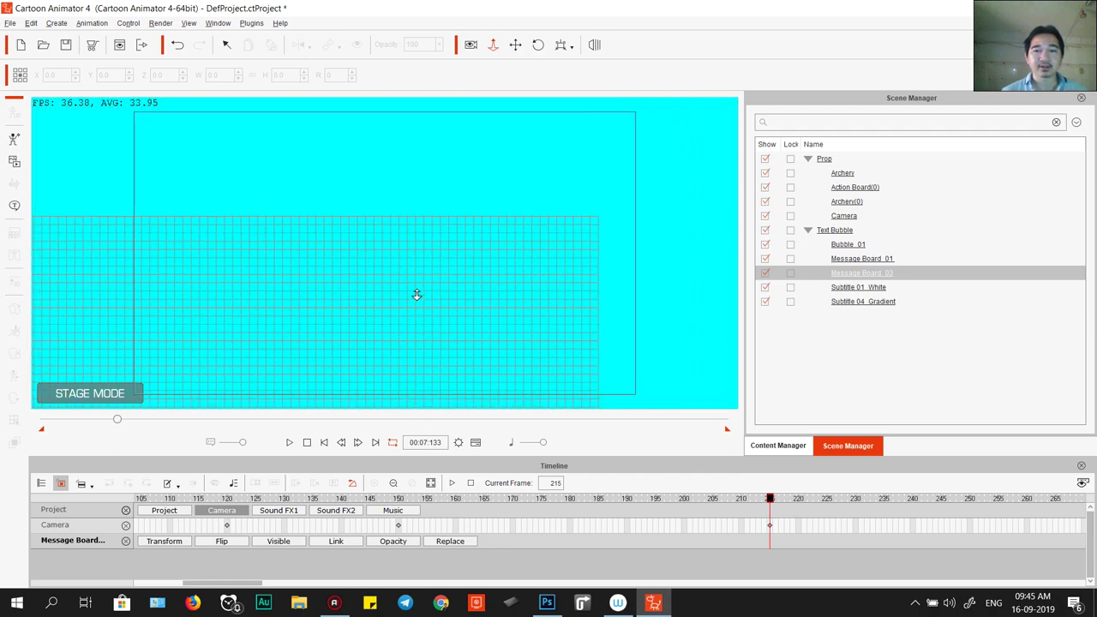
{"action": "left_click_drag", "start_coordinate": [443, 199], "coordinate": [330, 237]}
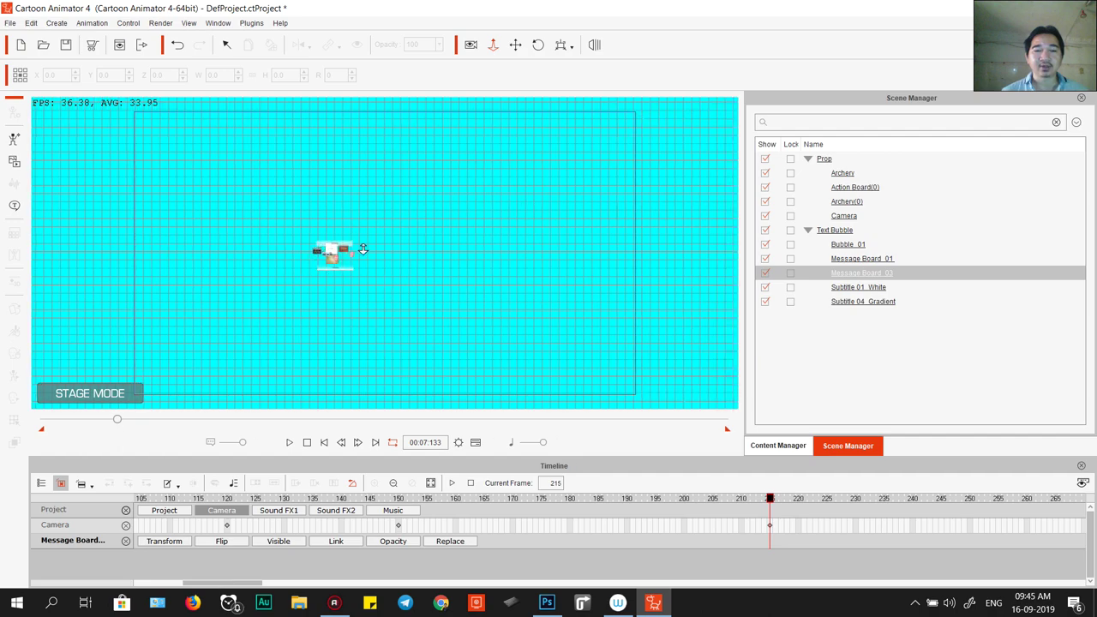
{"action": "left_click_drag", "start_coordinate": [433, 255], "coordinate": [441, 272]}
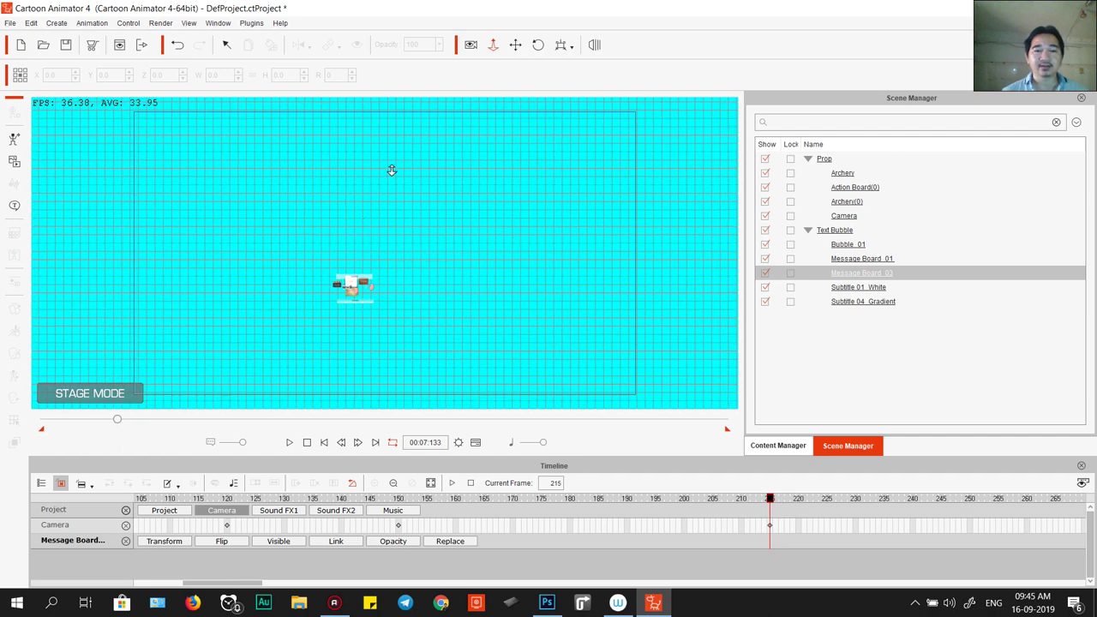
{"action": "left_click_drag", "start_coordinate": [300, 189], "coordinate": [348, 147]}
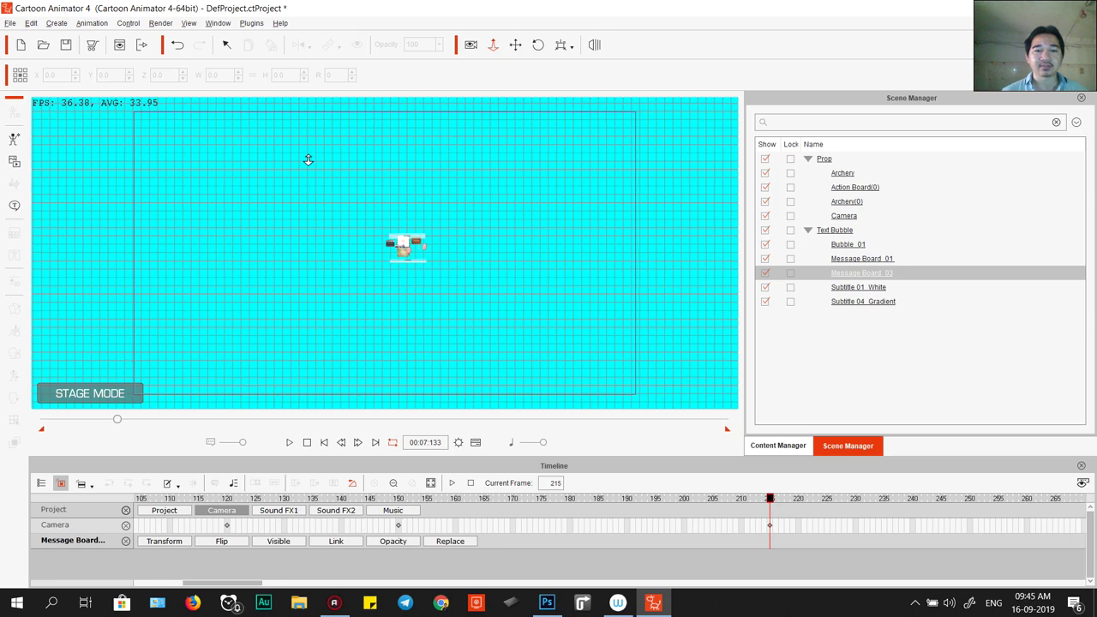
{"action": "left_click_drag", "start_coordinate": [423, 245], "coordinate": [424, 234]}
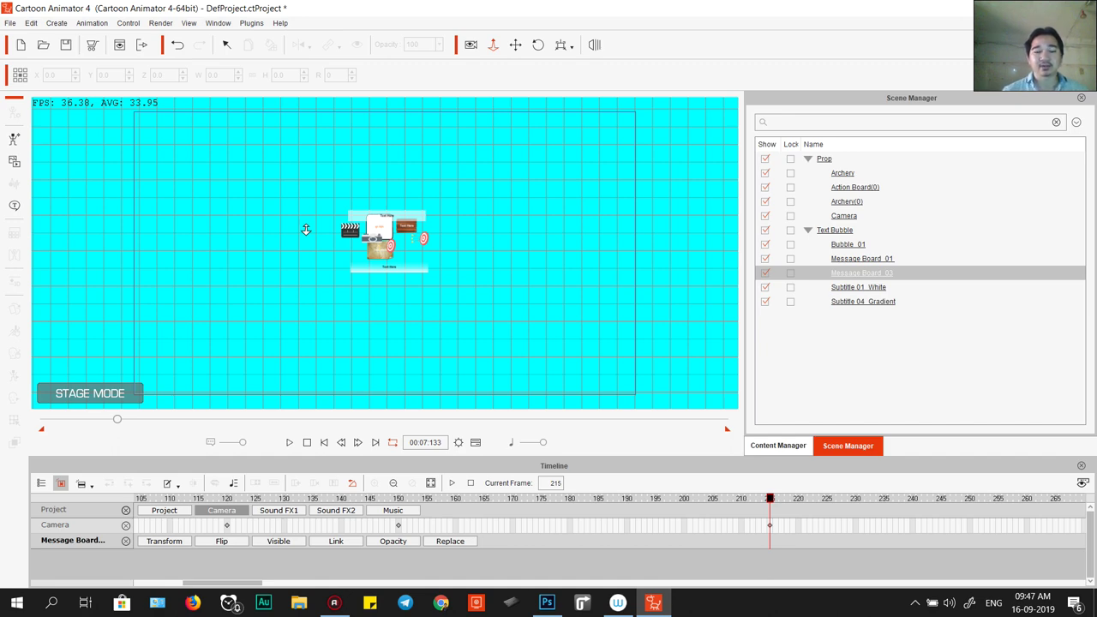
{"action": "scroll", "coordinate": [383, 192], "scroll_direction": "up", "scroll_amount": 2}
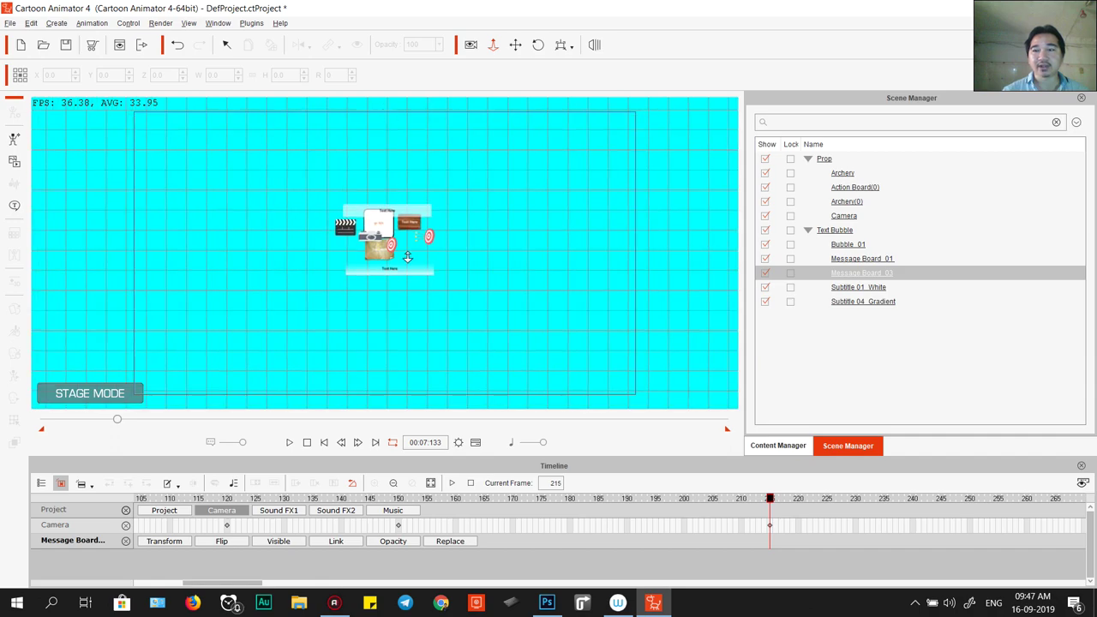
{"action": "scroll", "coordinate": [376, 148], "scroll_direction": "up", "scroll_amount": 2}
{"action": "scroll", "coordinate": [375, 148], "scroll_direction": "up", "scroll_amount": 3}
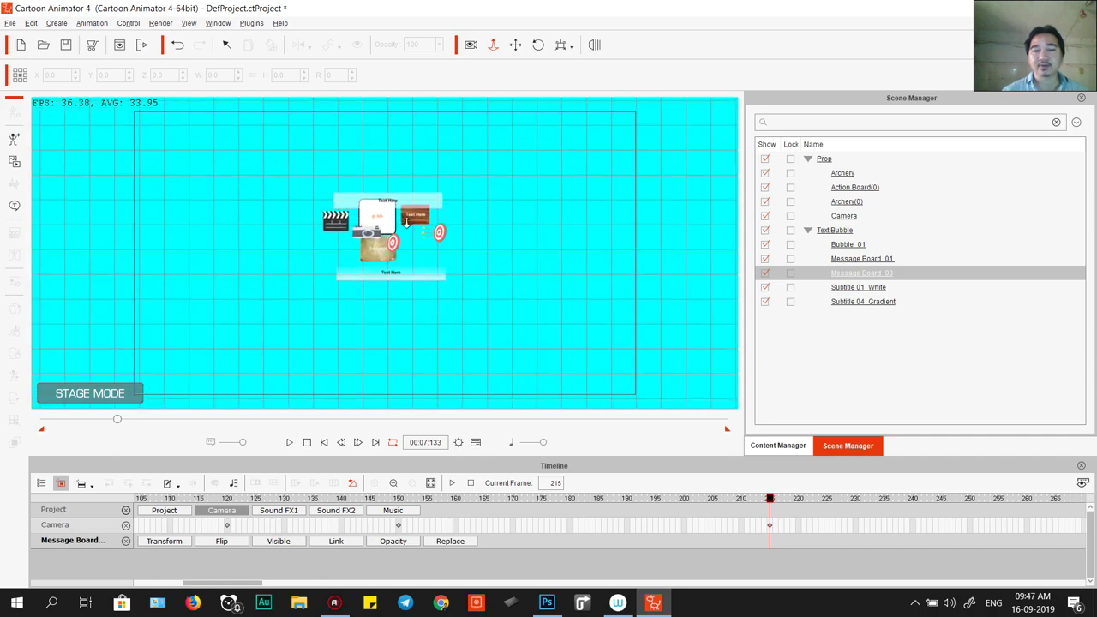
{"action": "scroll", "coordinate": [432, 257], "scroll_direction": "up", "scroll_amount": 3}
{"action": "scroll", "coordinate": [437, 247], "scroll_direction": "up", "scroll_amount": 2}
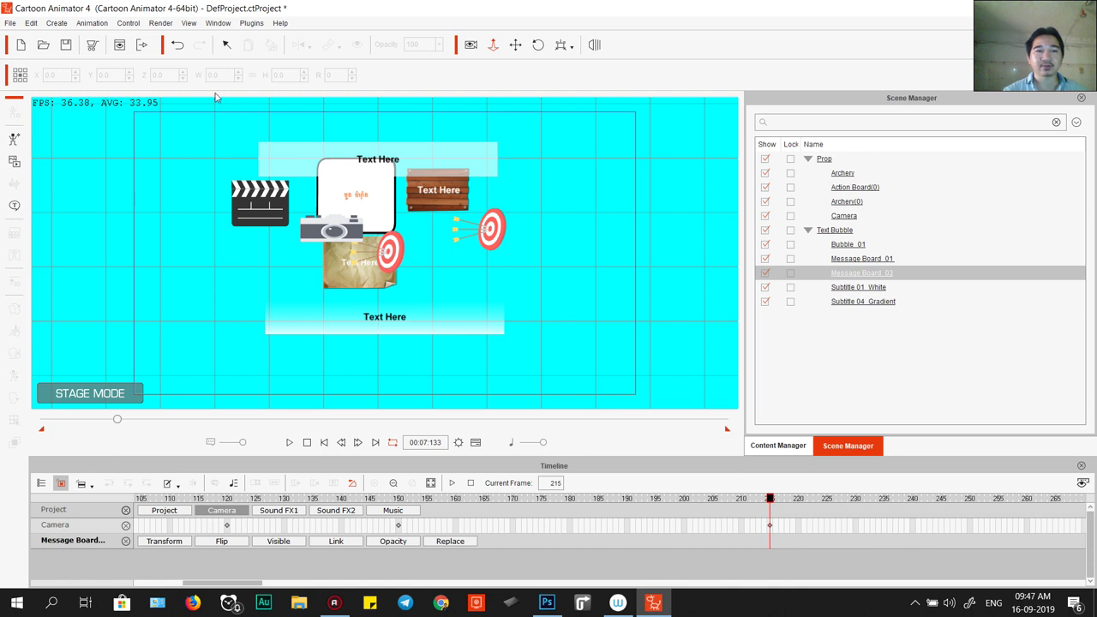
- Look up the commands of the Motion LIVE 2D plugin
{"action": "left_click", "coordinate": [250, 24]}
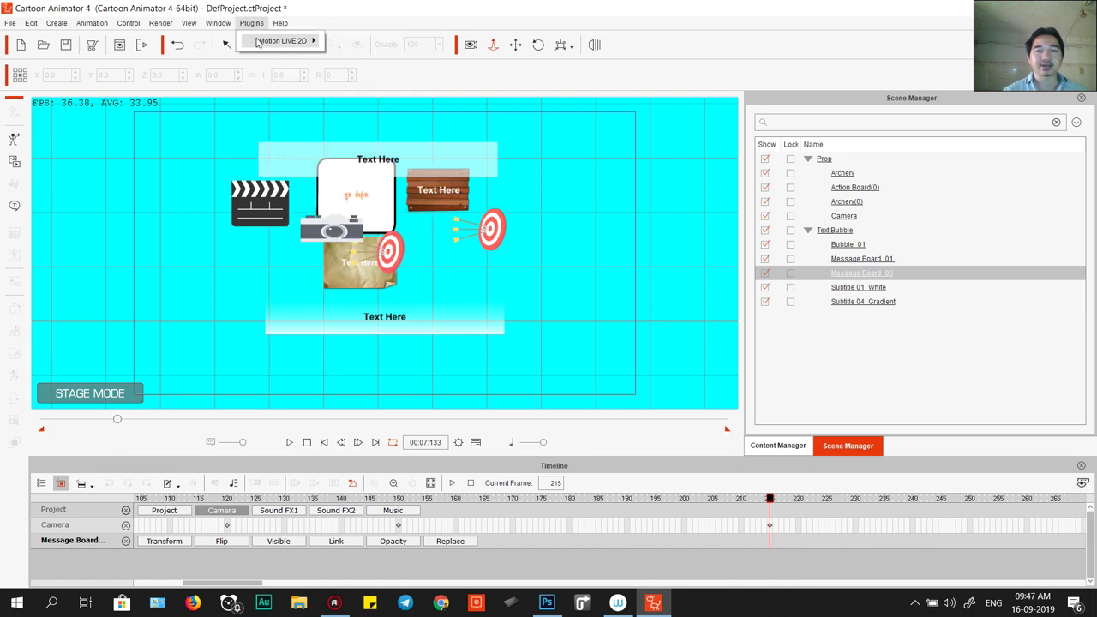
{"action": "mouse_move", "coordinate": [282, 41]}
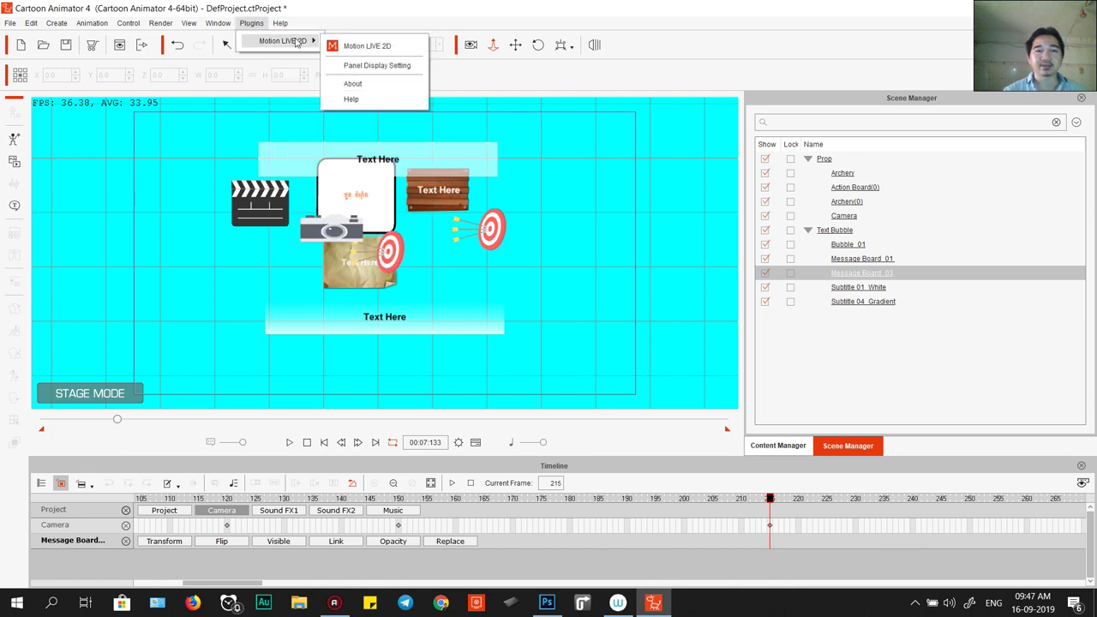
{"action": "left_click", "coordinate": [394, 48]}
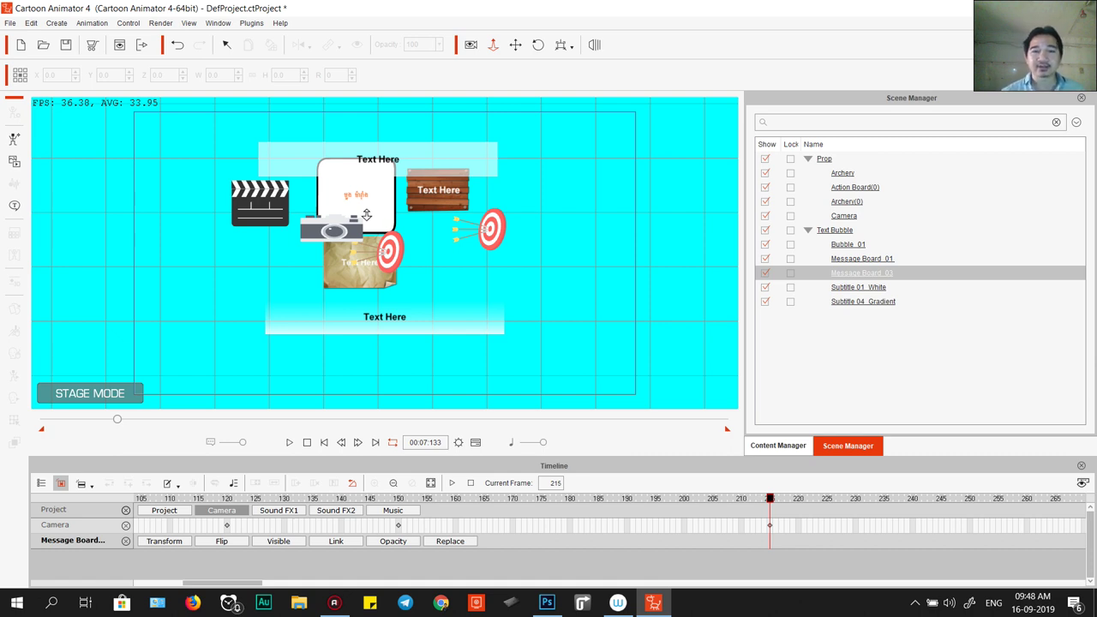
{"action": "left_click_drag", "start_coordinate": [322, 206], "coordinate": [393, 291]}
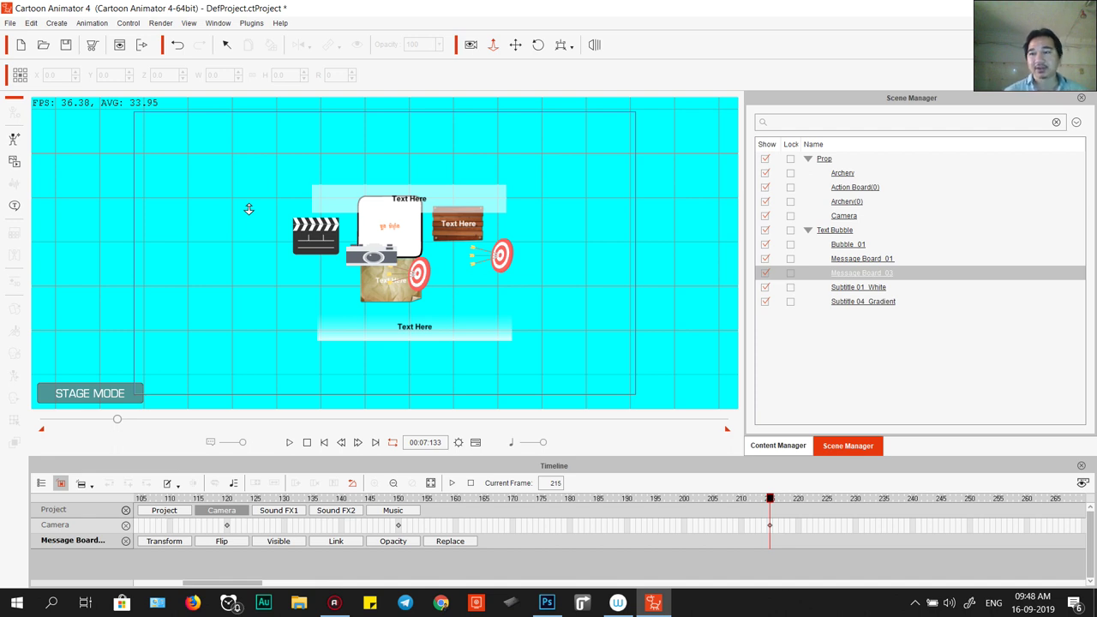
{"action": "left_click_drag", "start_coordinate": [257, 206], "coordinate": [301, 214]}
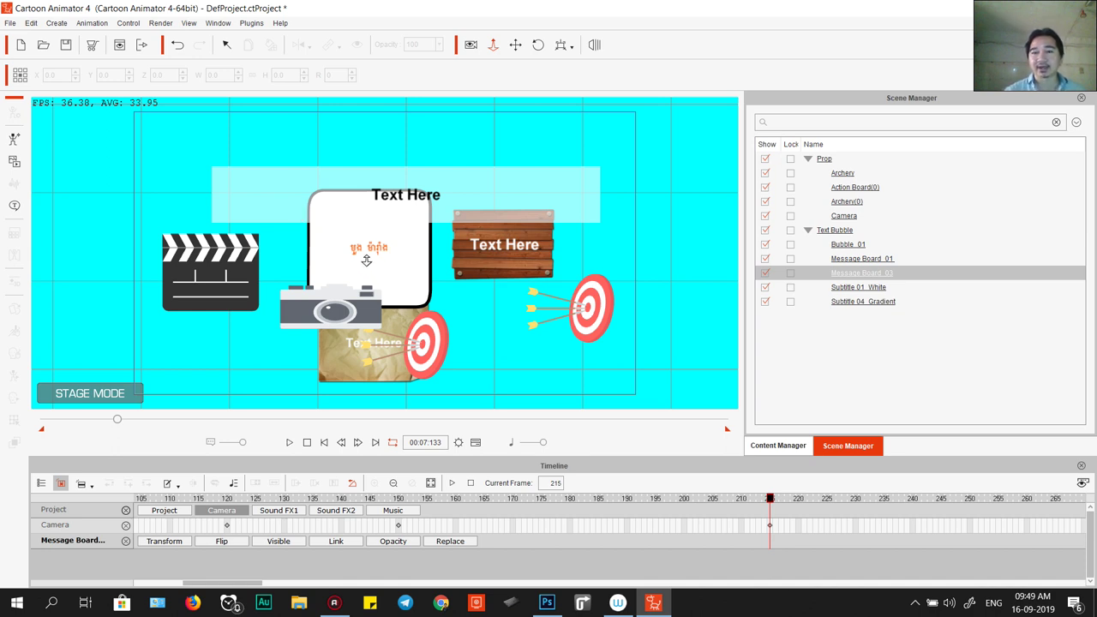
{"action": "left_click_drag", "start_coordinate": [329, 245], "coordinate": [364, 244]}
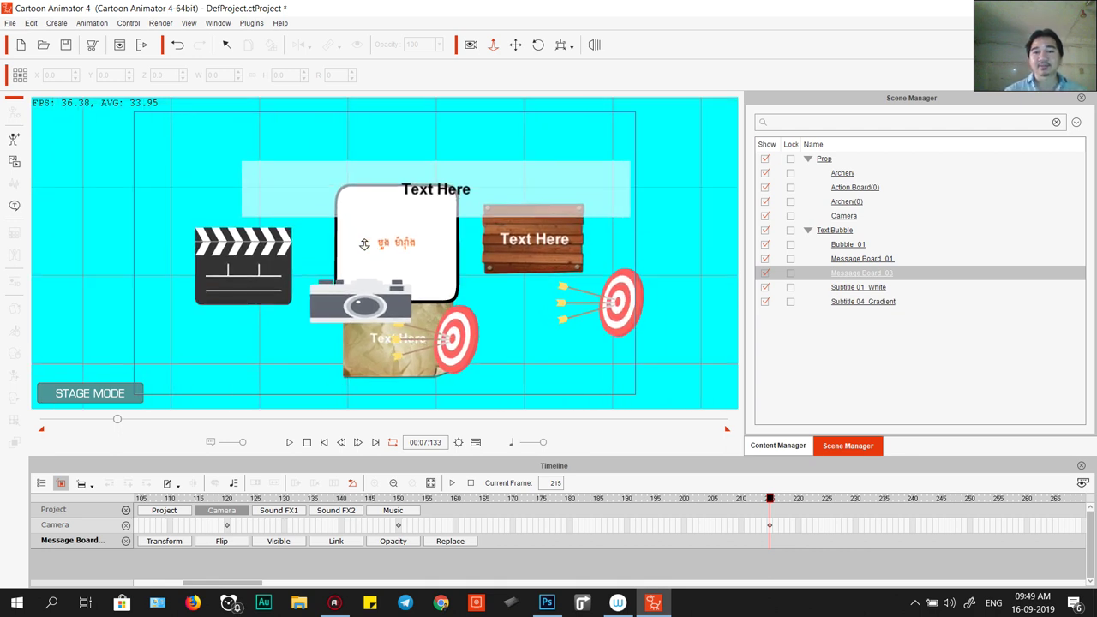